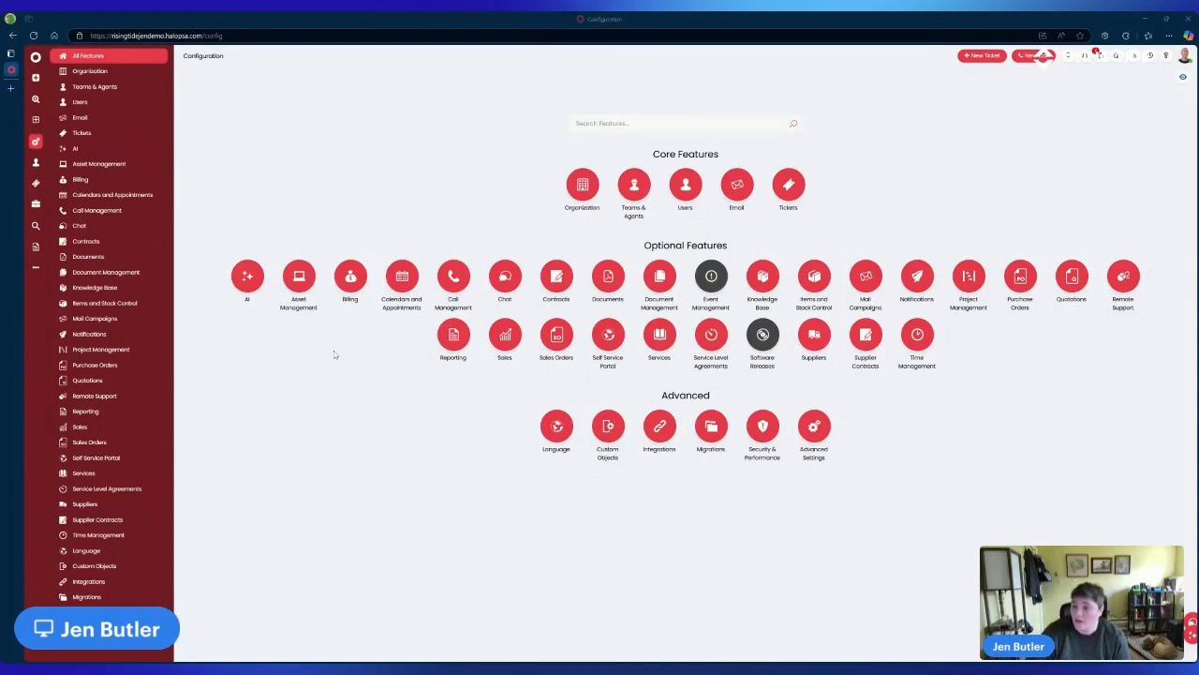
# - Open the Email User action in the ticket configuration and view its field list, including the Status field
pyautogui.click(323, 394)
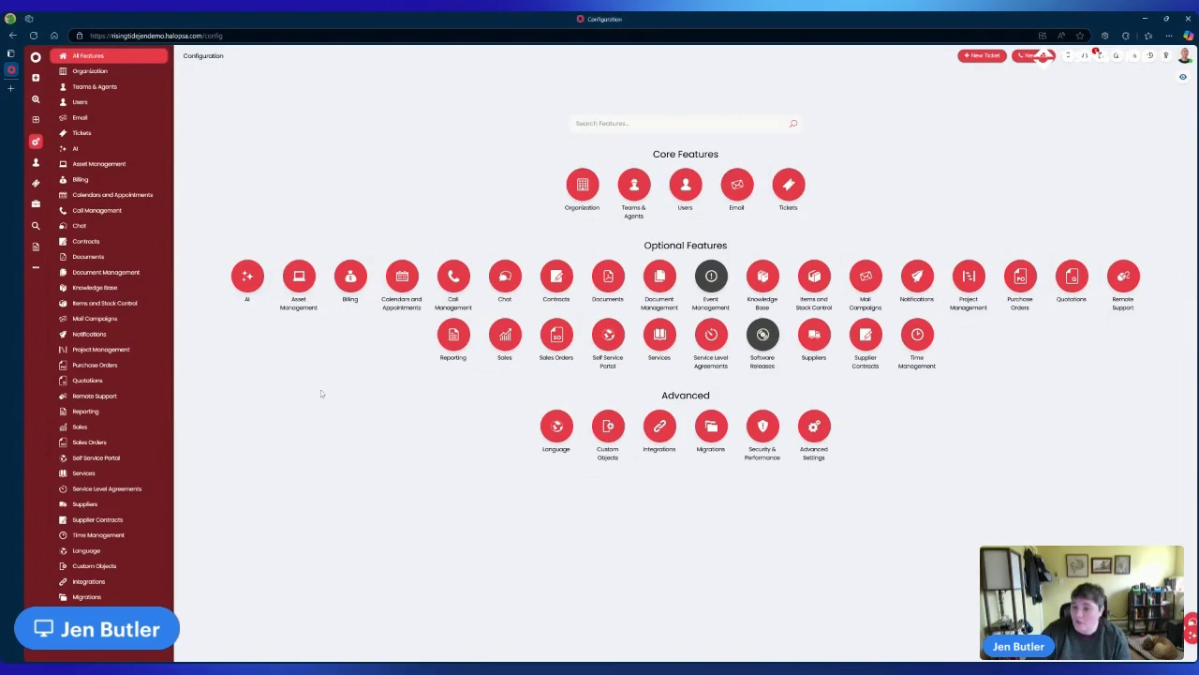
pyautogui.click(35, 141)
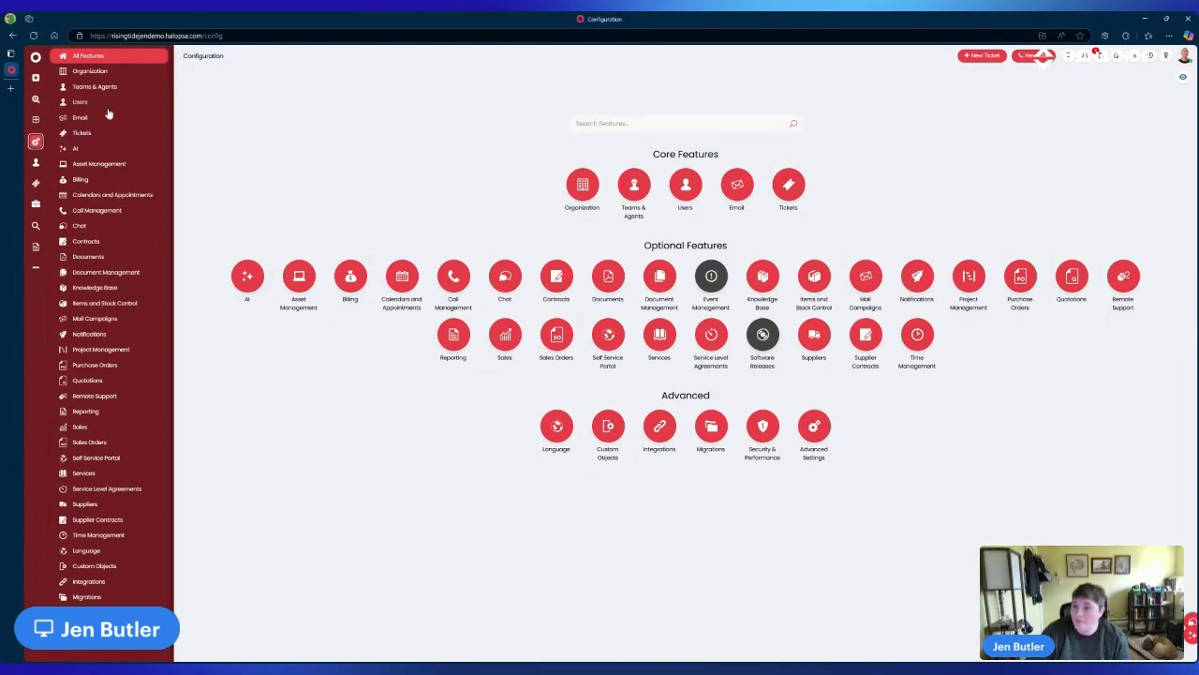
pyautogui.click(94, 134)
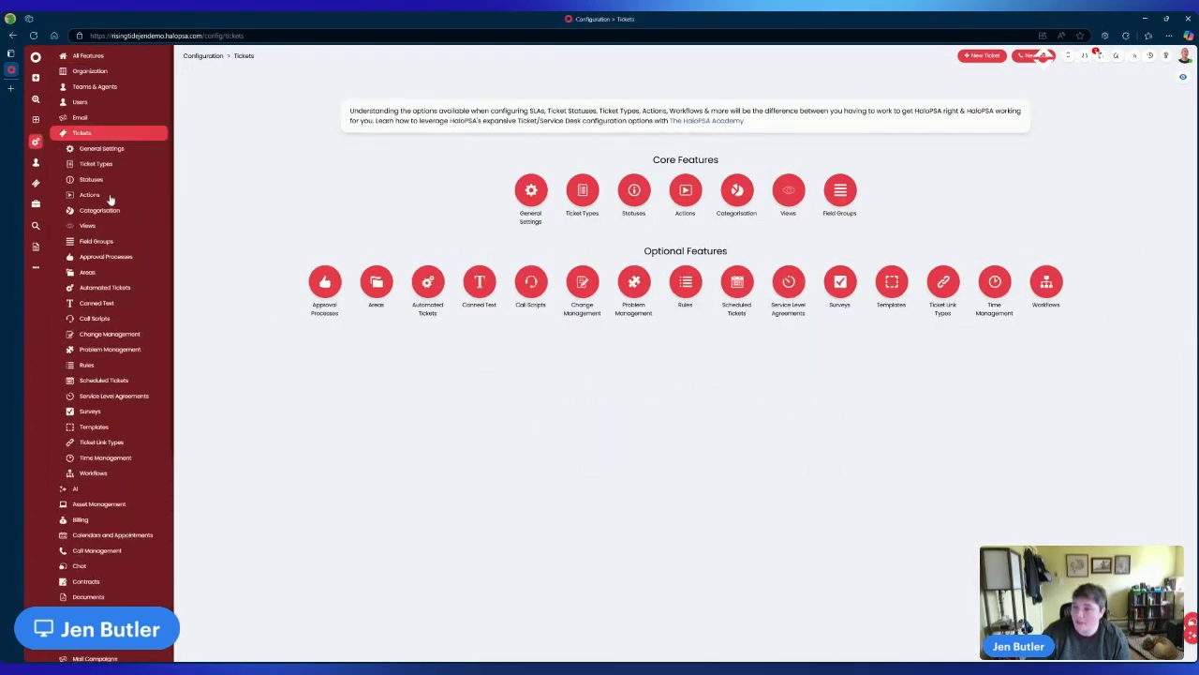
pyautogui.click(98, 196)
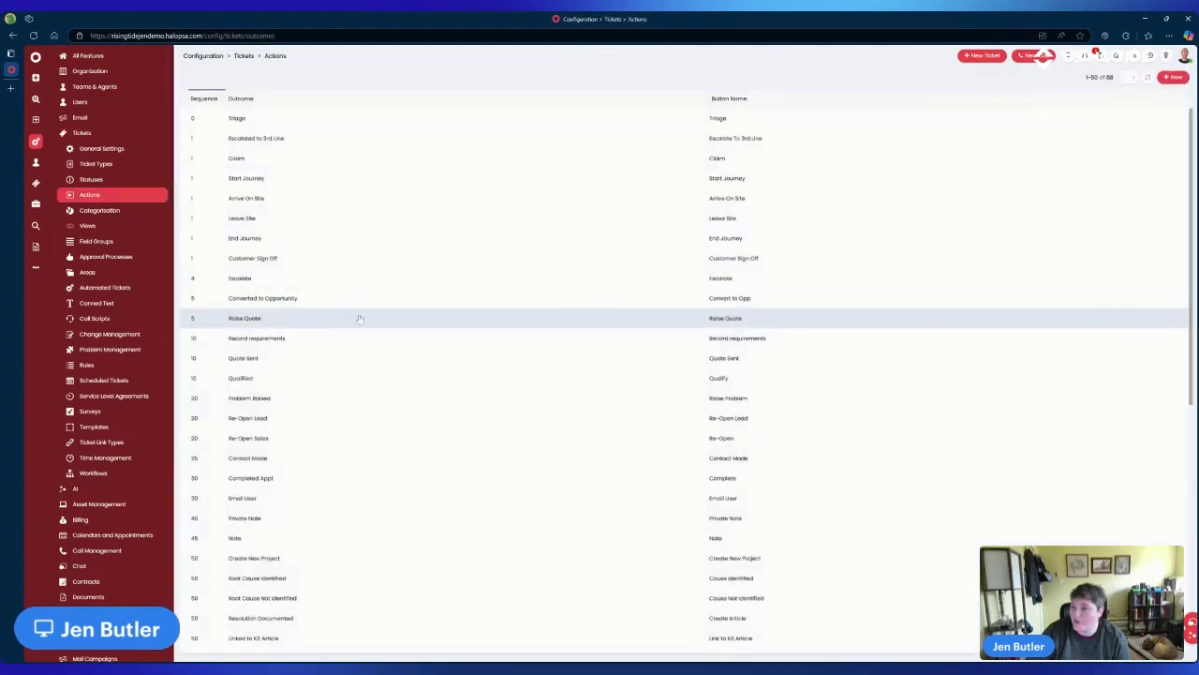
pyautogui.click(254, 99)
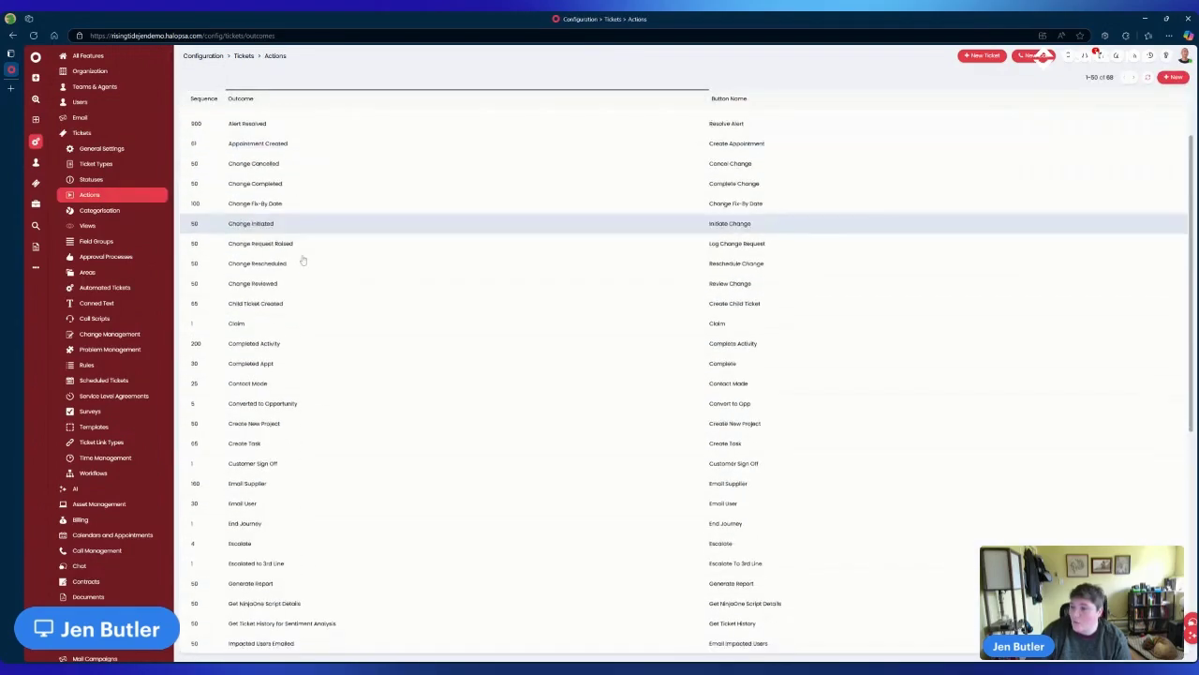
pyautogui.scroll(-2, 300, 272)
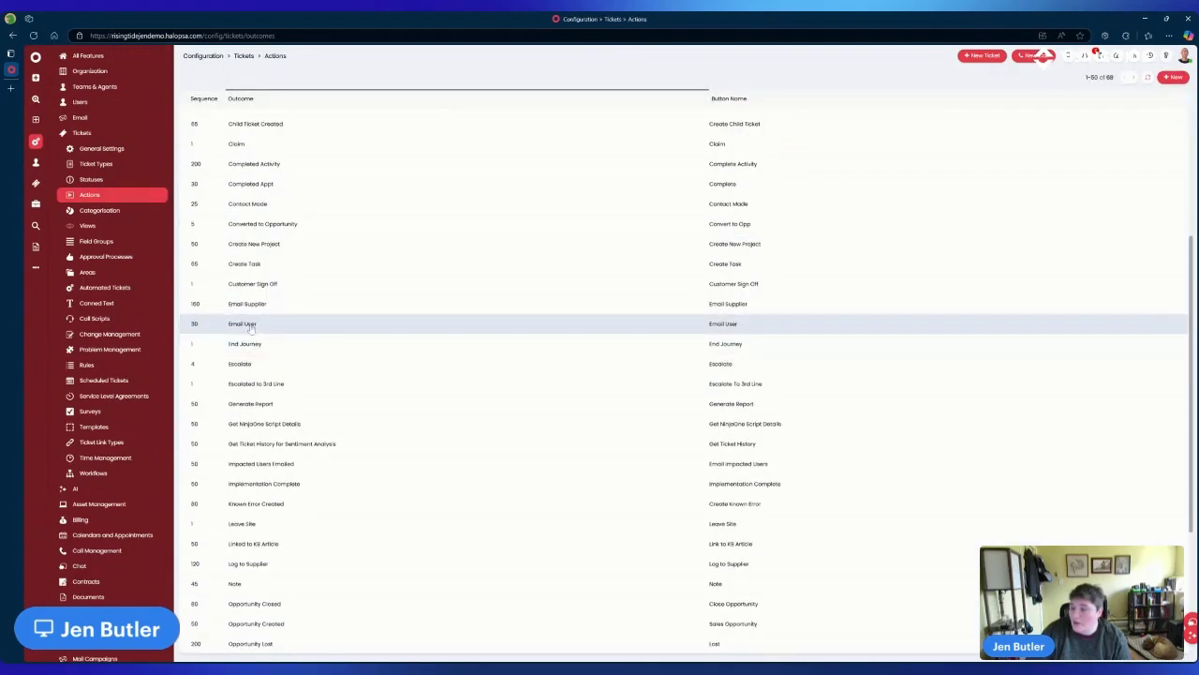
pyautogui.click(246, 324)
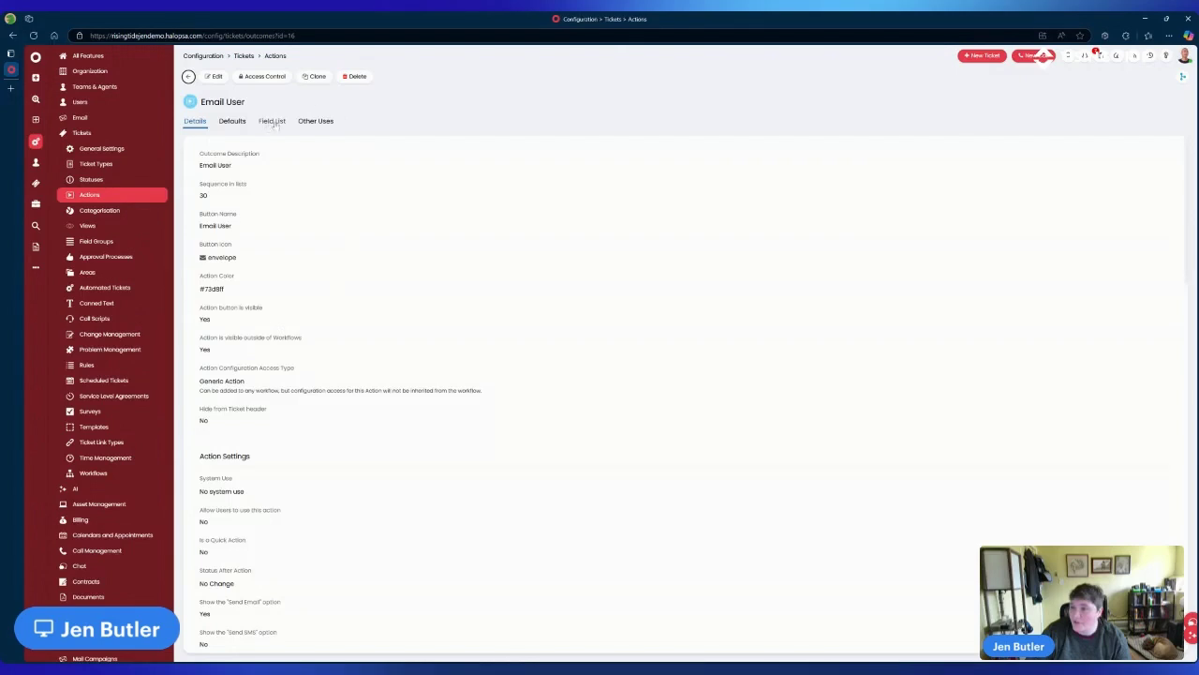
pyautogui.click(277, 123)
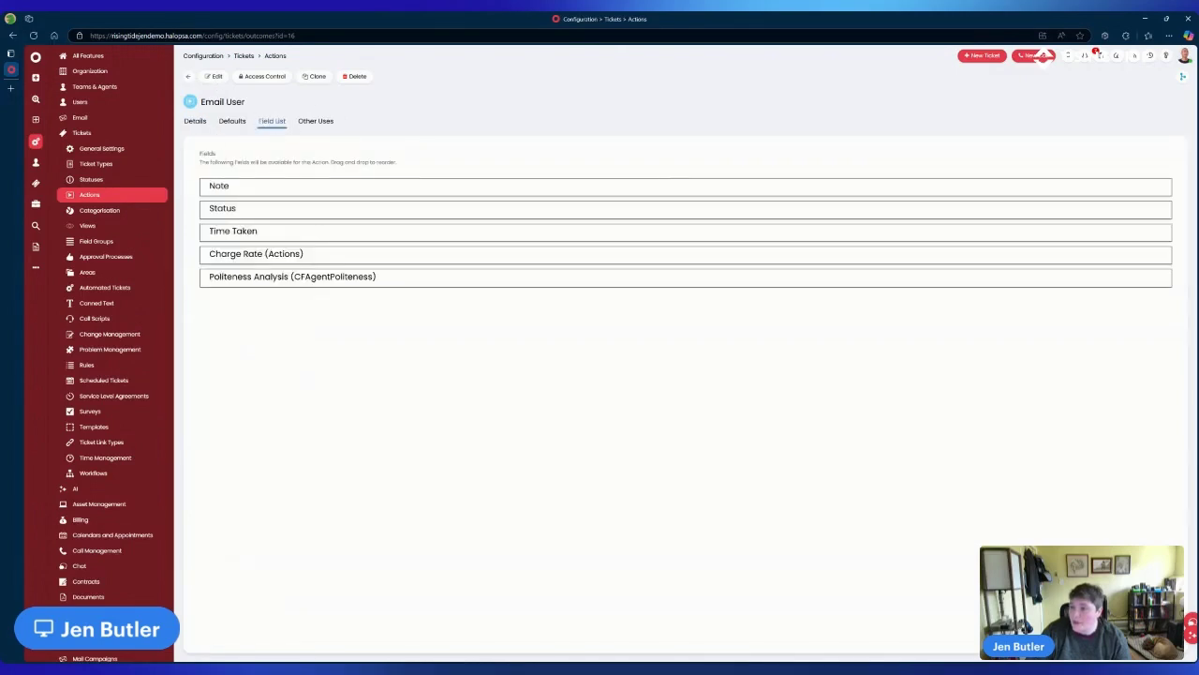
pyautogui.doubleClick(221, 209)
# - Try clearing the Field Value Restrictions of the Email User action's Status field and browse all selectable statuses
pyautogui.click(212, 76)
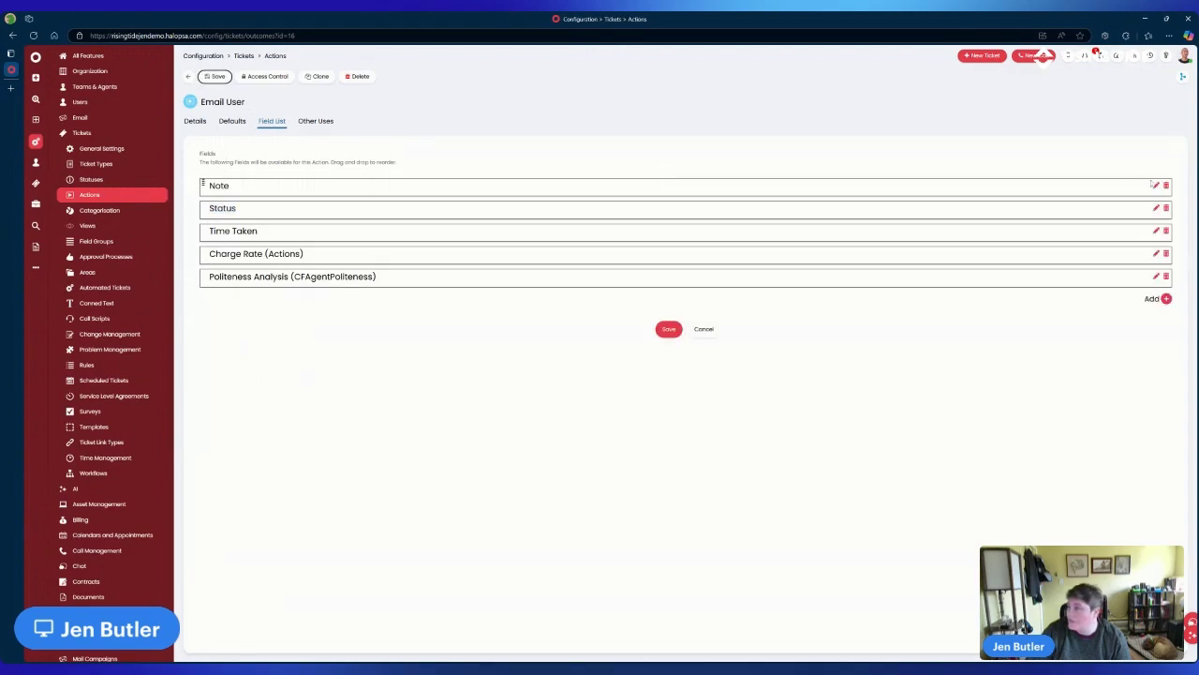
pyautogui.click(1156, 209)
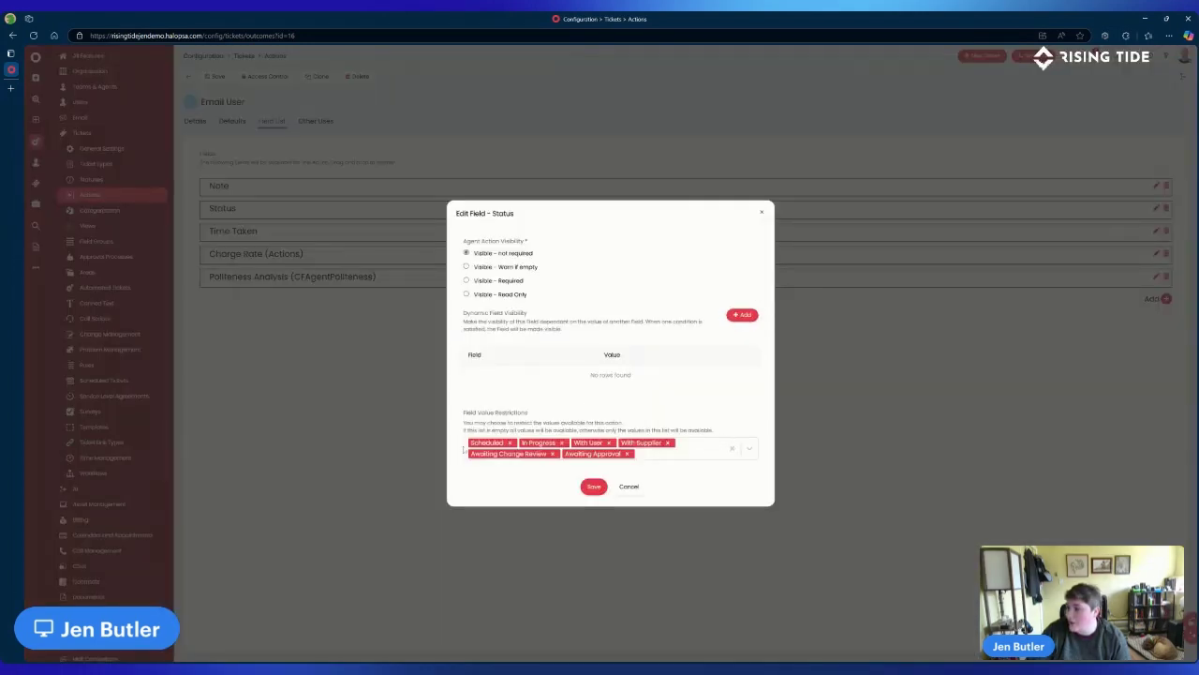
pyautogui.moveTo(463, 413); pyautogui.dragTo(586, 413)
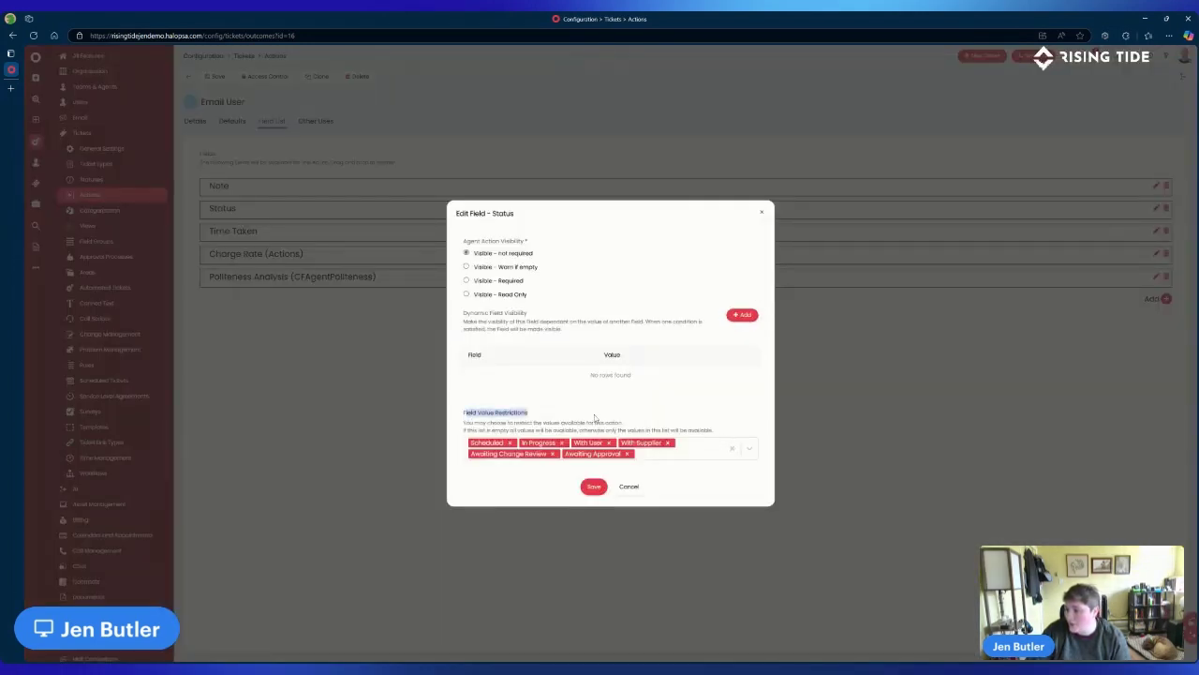
pyautogui.click(728, 449)
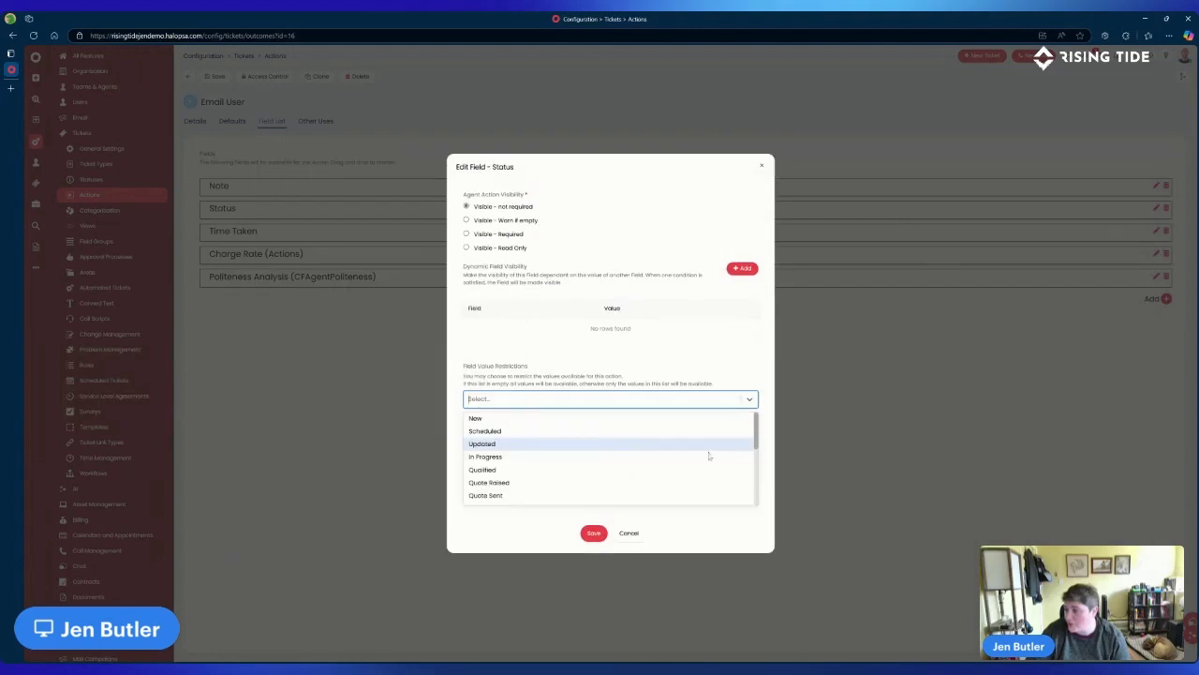
pyautogui.scroll(-3, 570, 461)
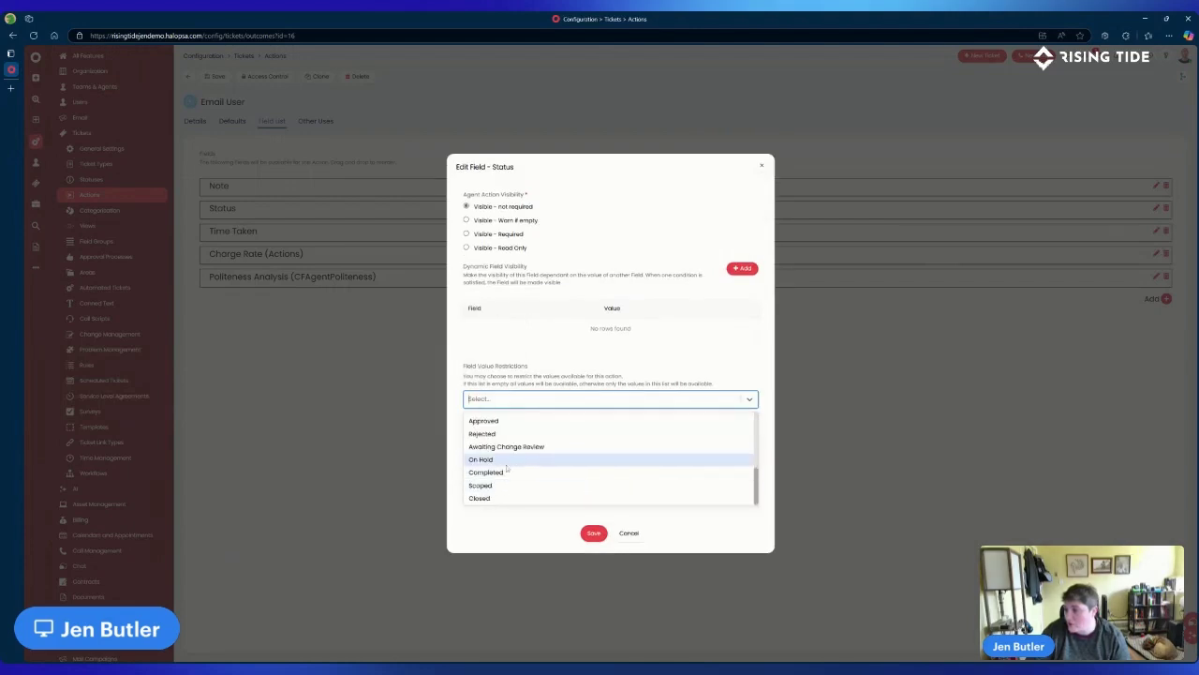
pyautogui.click(644, 537)
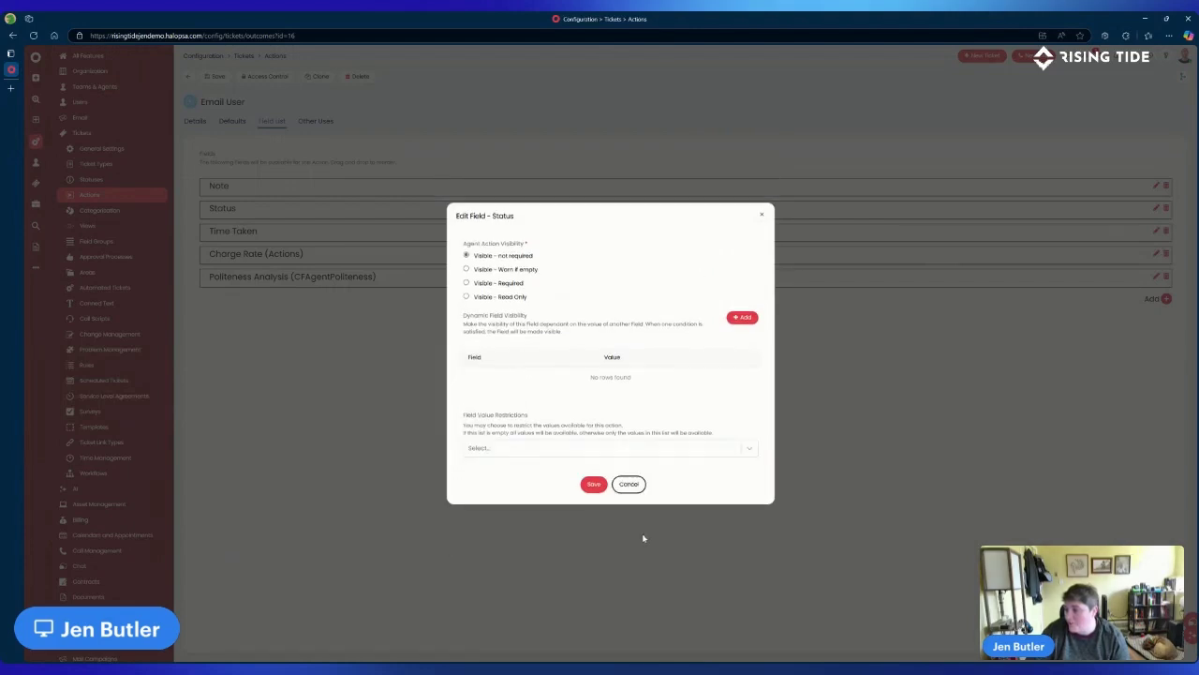
pyautogui.click(641, 484)
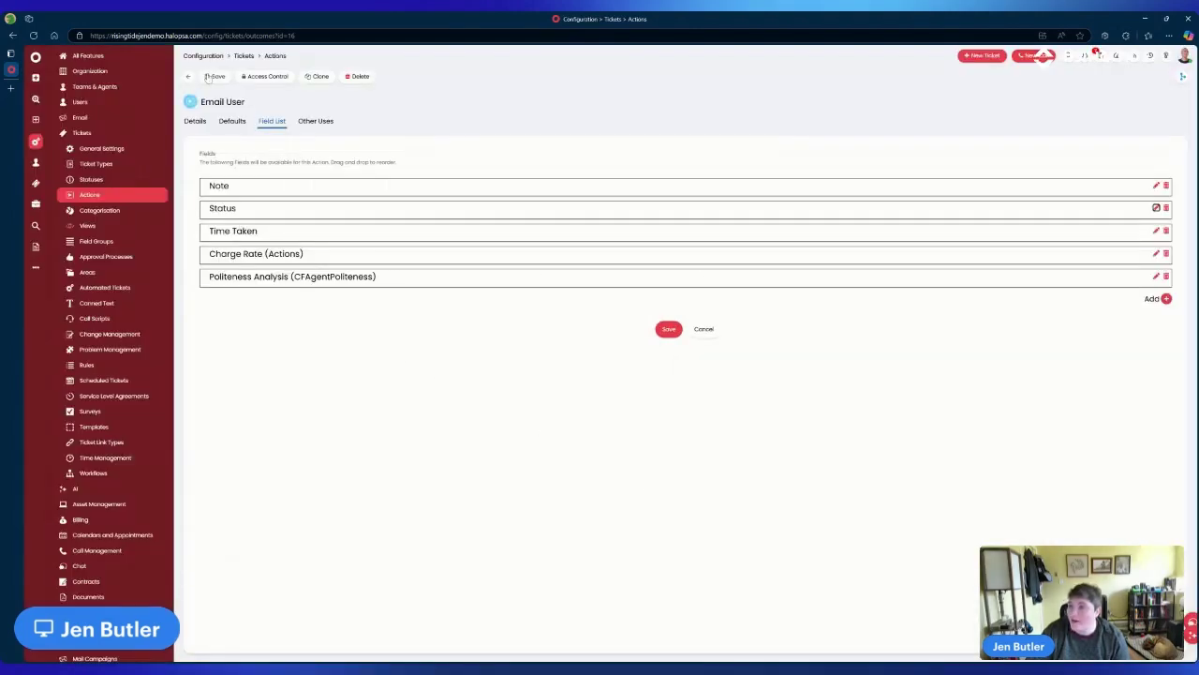
pyautogui.click(190, 77)
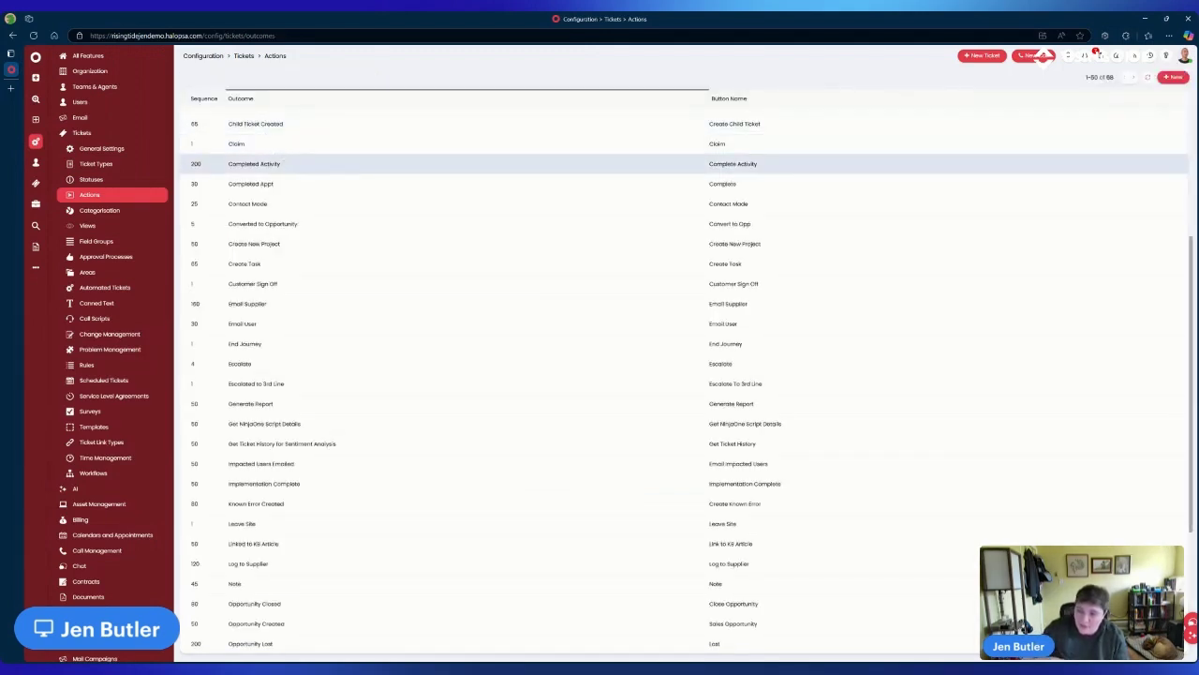
# - Open the Closed ticket status and check its "Show in Quick Status Change drop down" setting
pyautogui.click(110, 180)
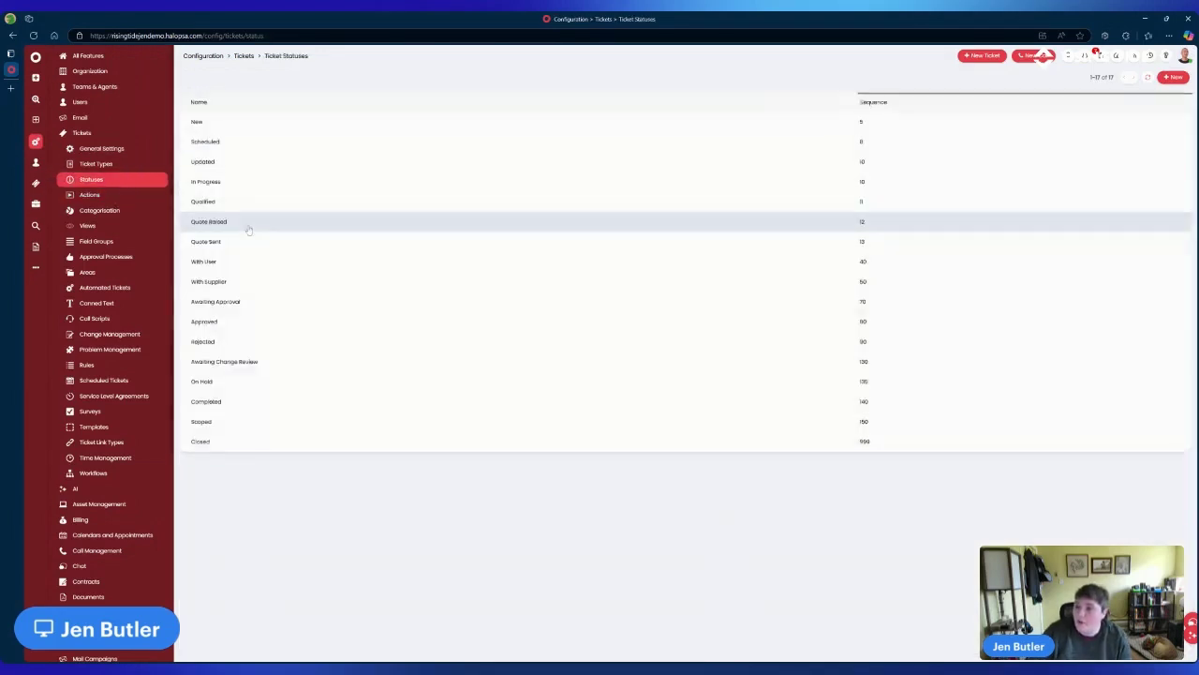
pyautogui.click(237, 437)
pyautogui.scroll(-2, 282, 403)
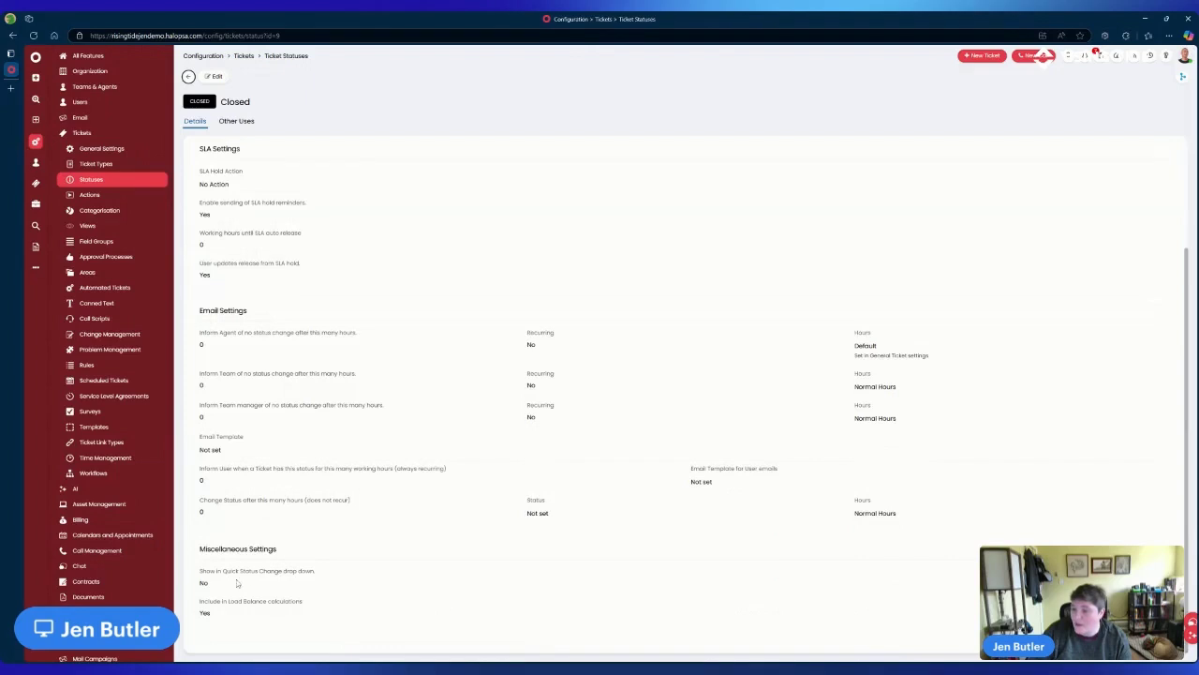
pyautogui.moveTo(200, 571); pyautogui.dragTo(261, 583)
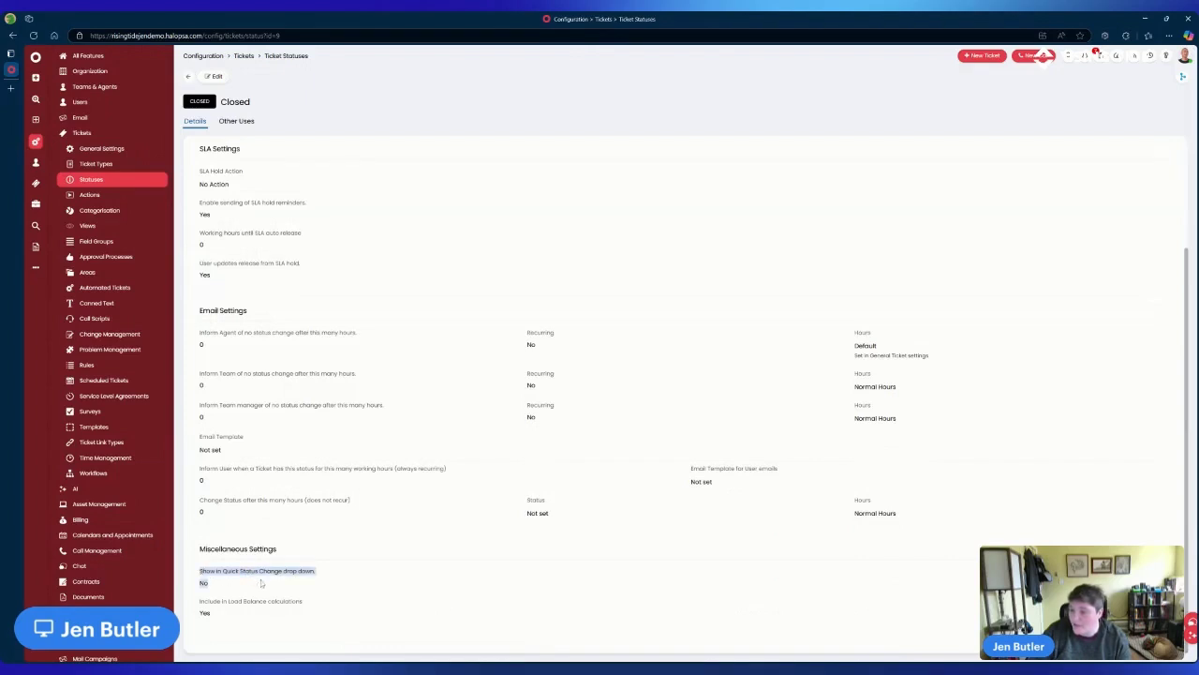
pyautogui.click(214, 584)
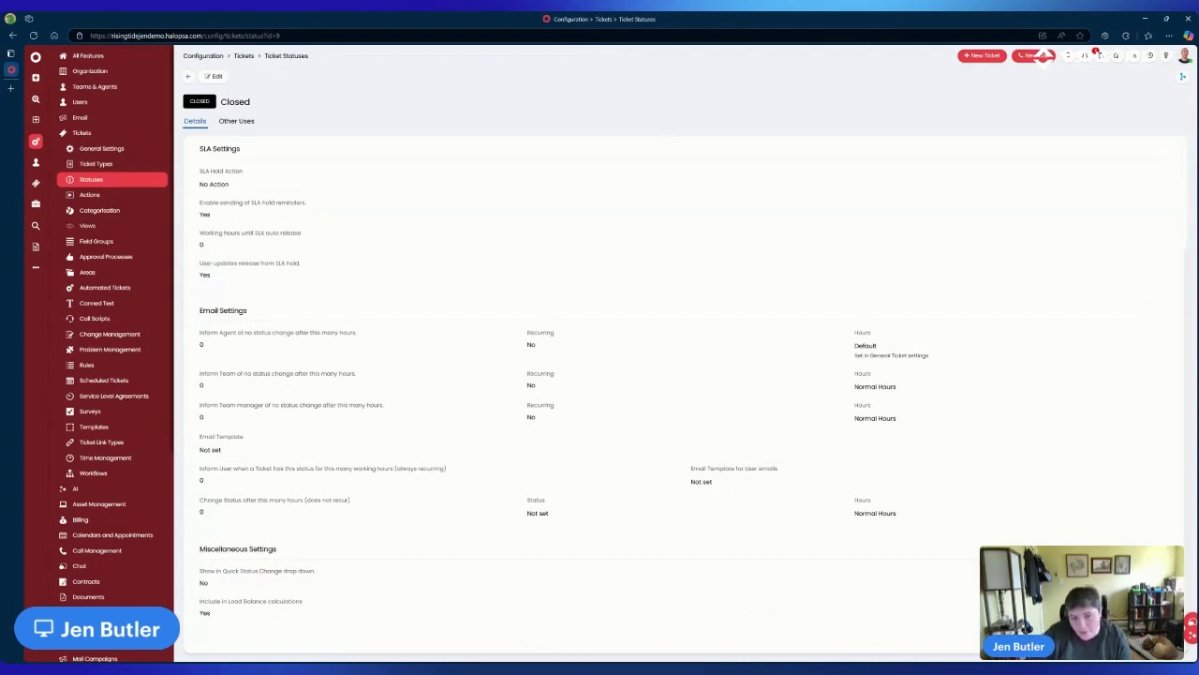
# - Open the Incident Management workflow and examine where Resolve leads in its flow chart
pyautogui.click(103, 473)
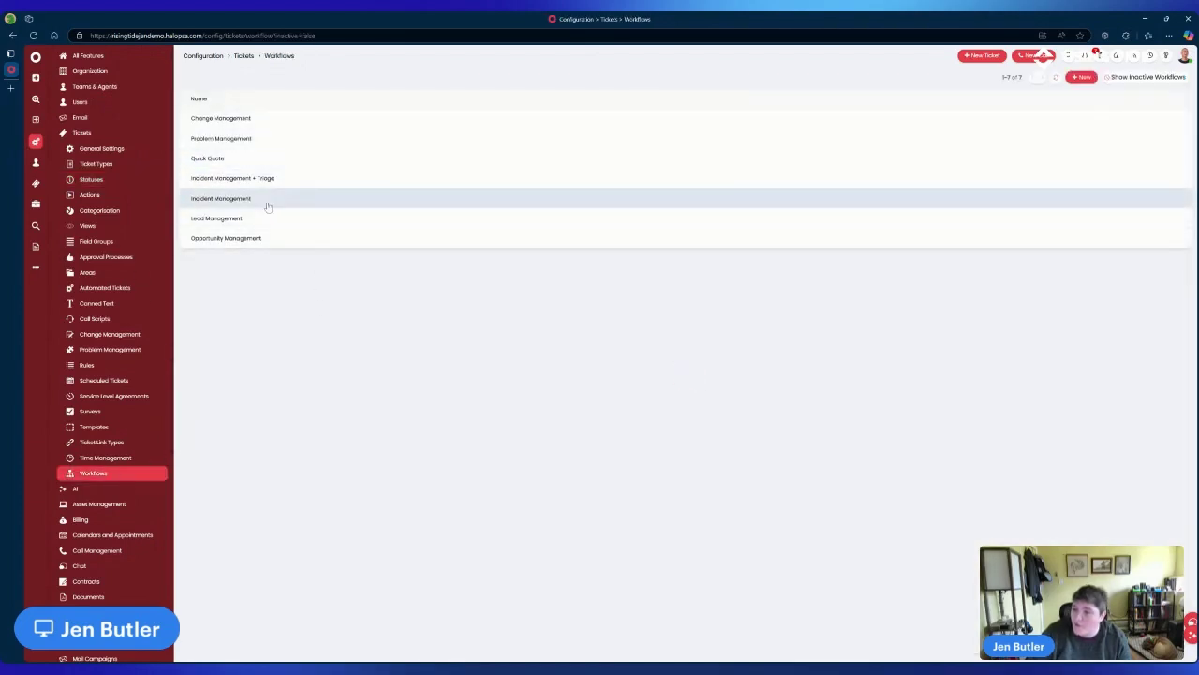
pyautogui.click(267, 202)
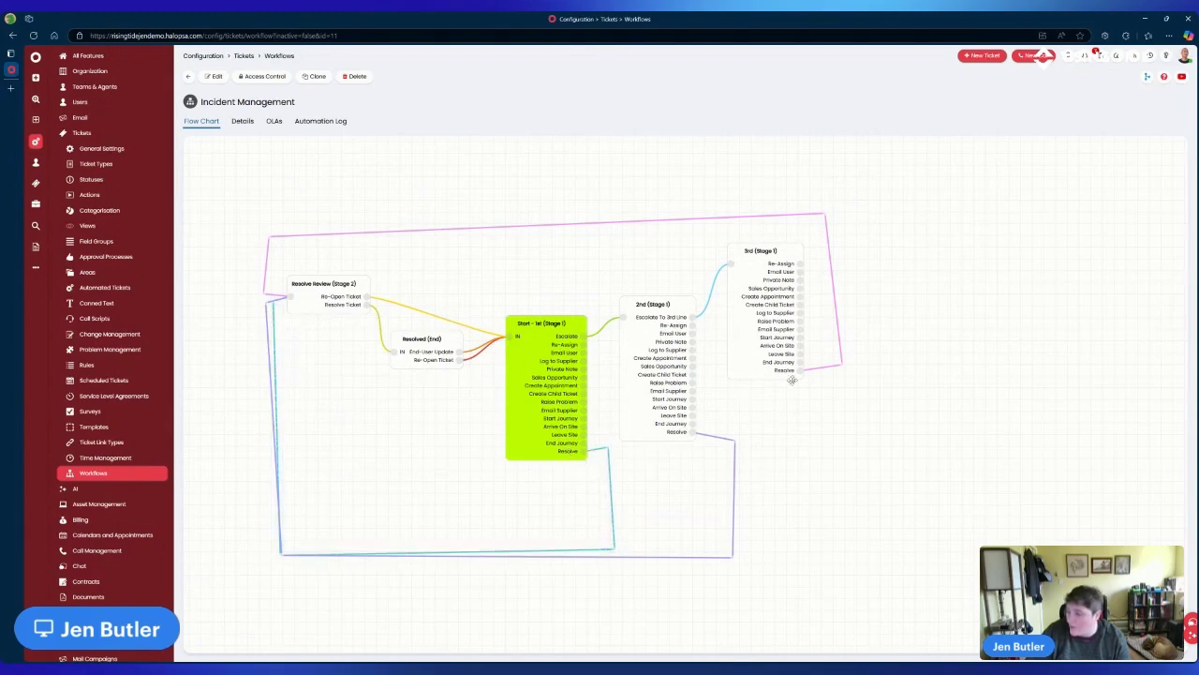
# - Find the Resolve action in the outcome-sorted ticket actions and review the custom resolution fields in its field list
pyautogui.click(90, 194)
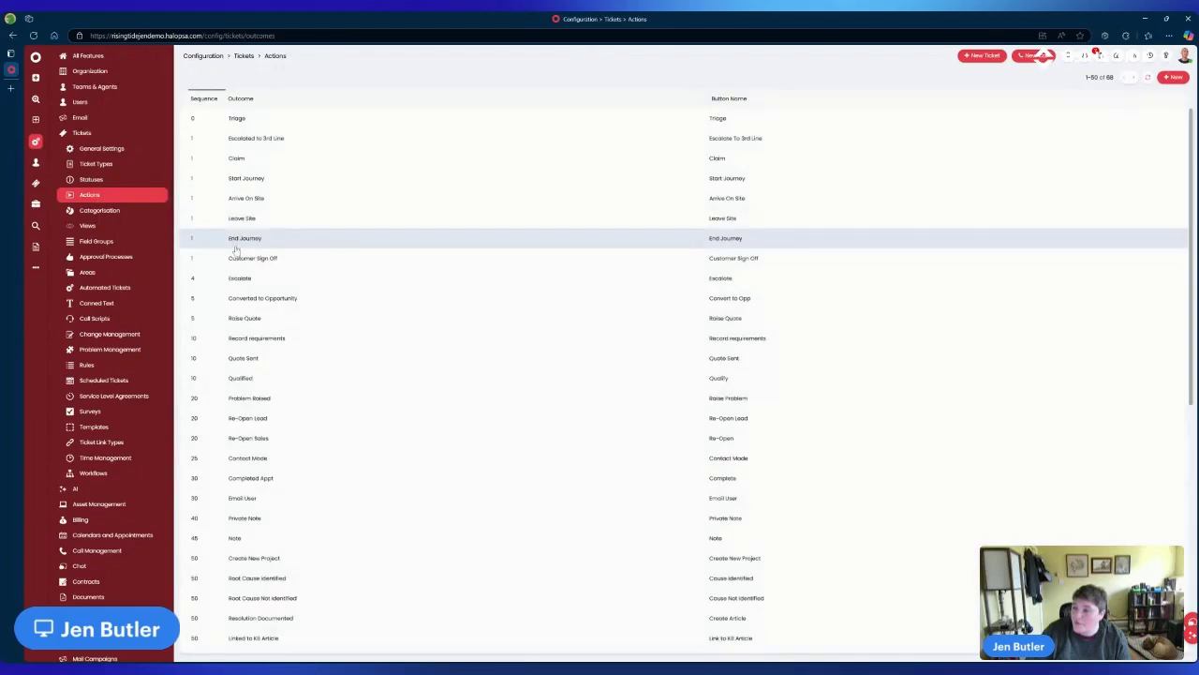
pyautogui.click(253, 100)
pyautogui.scroll(-5, 281, 375)
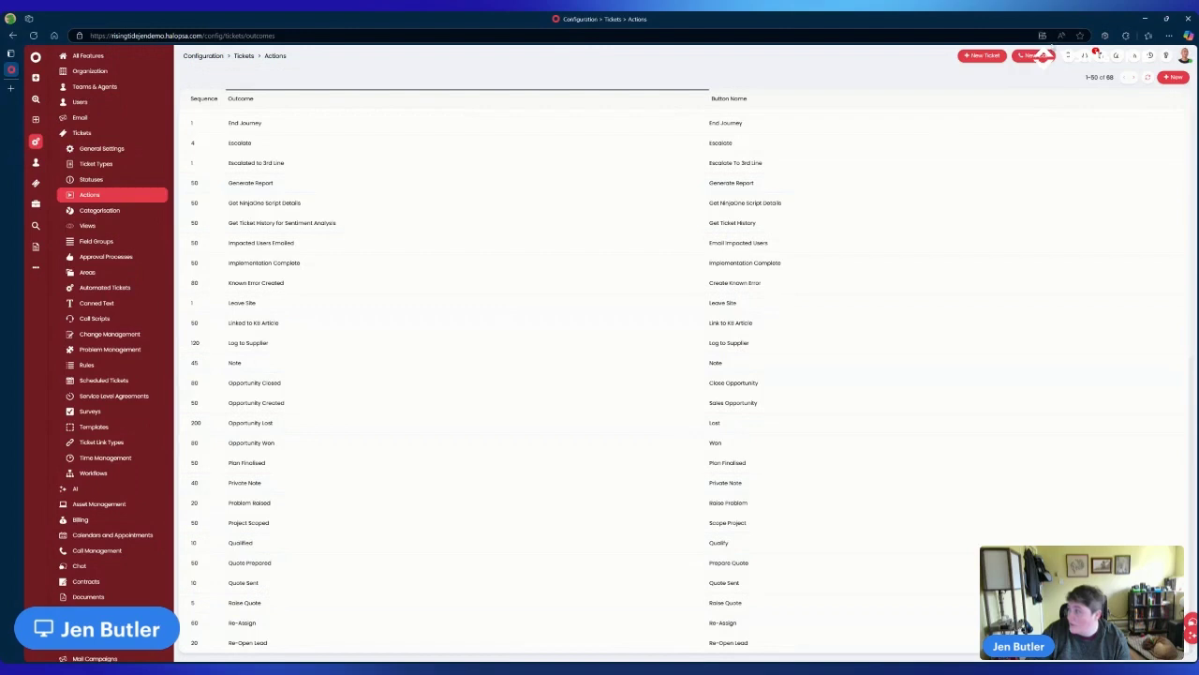
pyautogui.scroll(4, 1057, 160)
pyautogui.click(1136, 78)
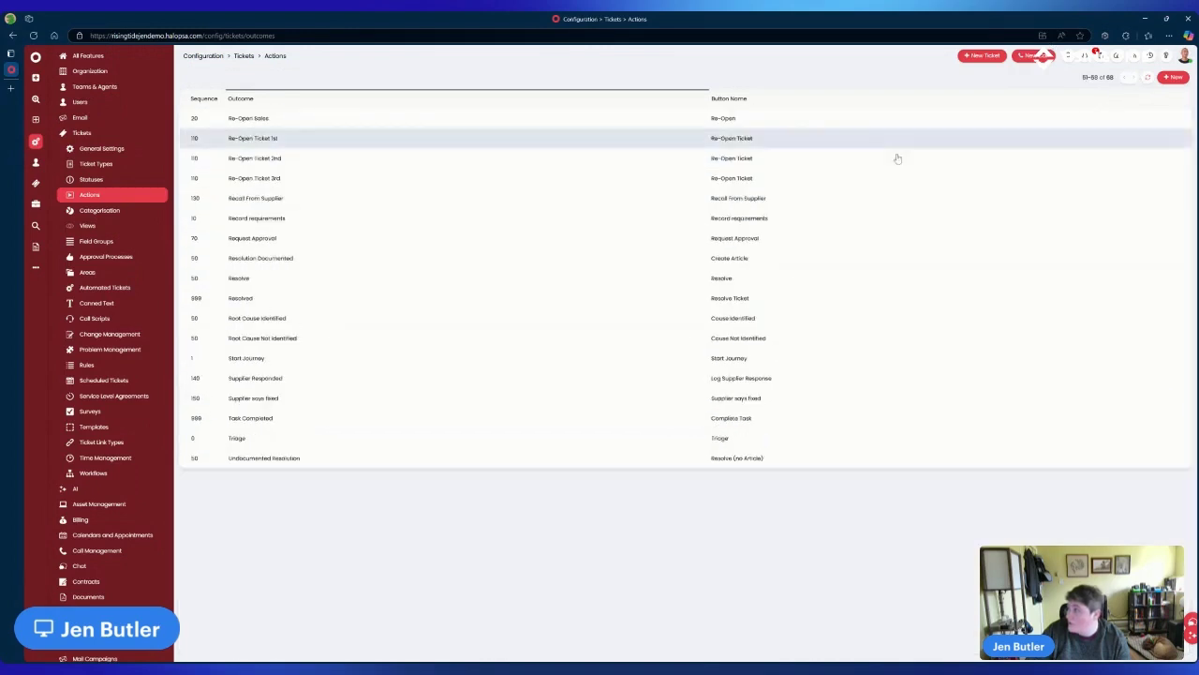
pyautogui.click(263, 278)
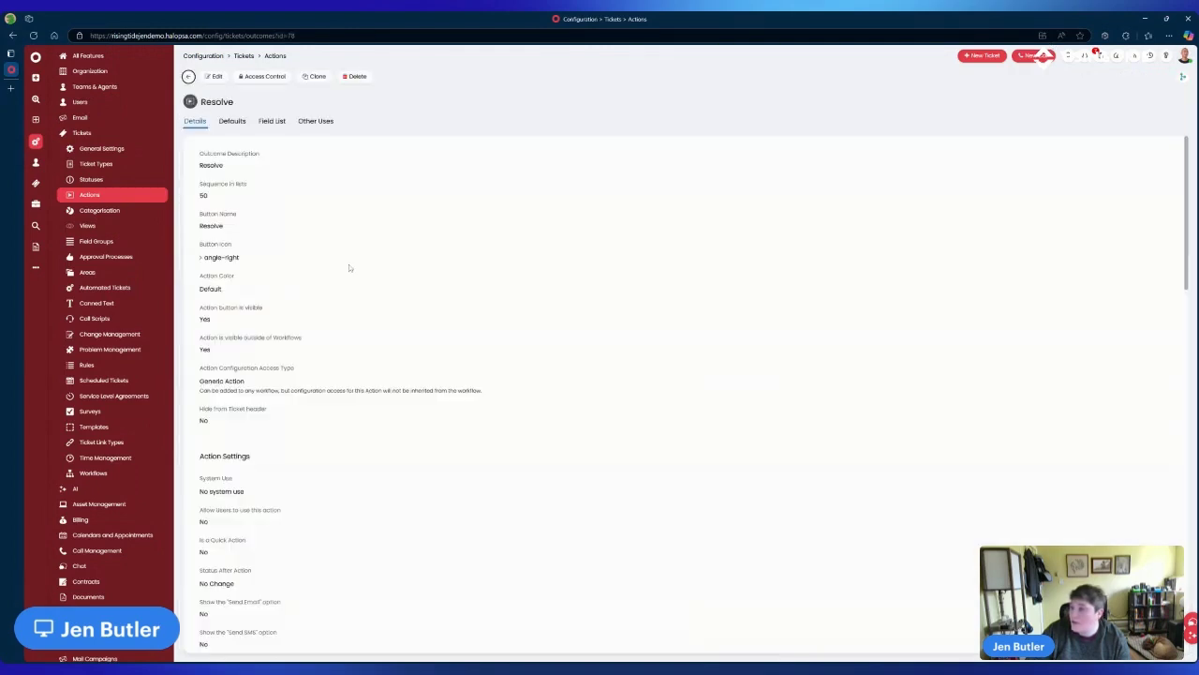
pyautogui.click(271, 121)
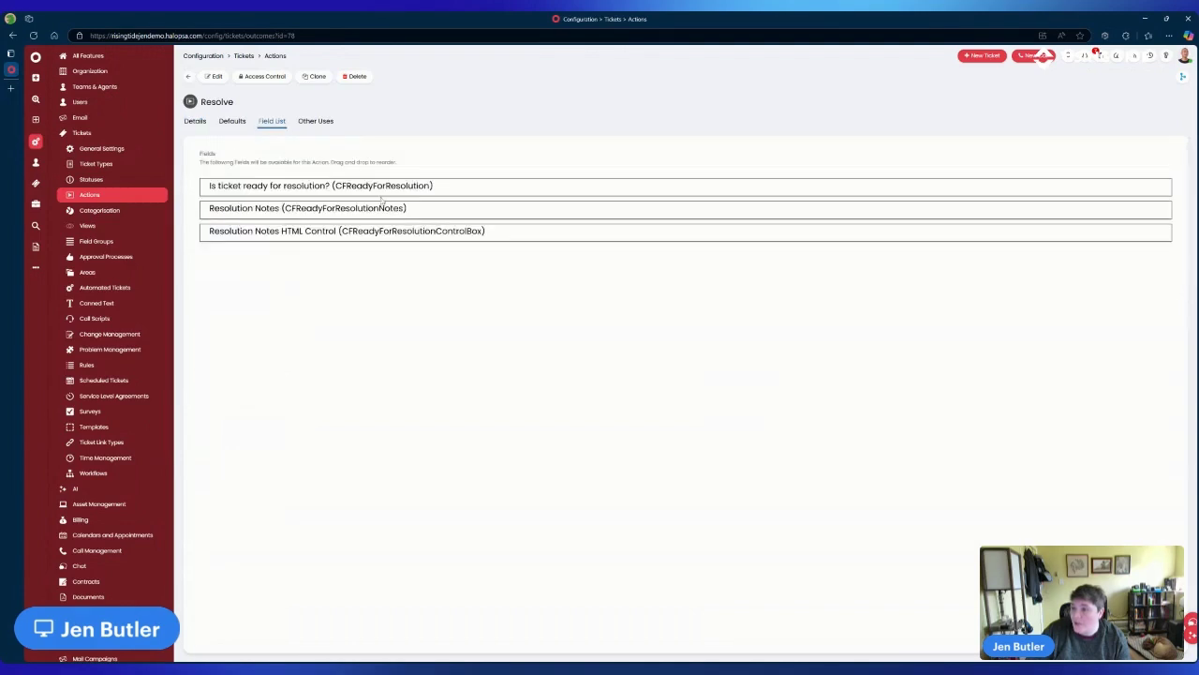
pyautogui.doubleClick(381, 185)
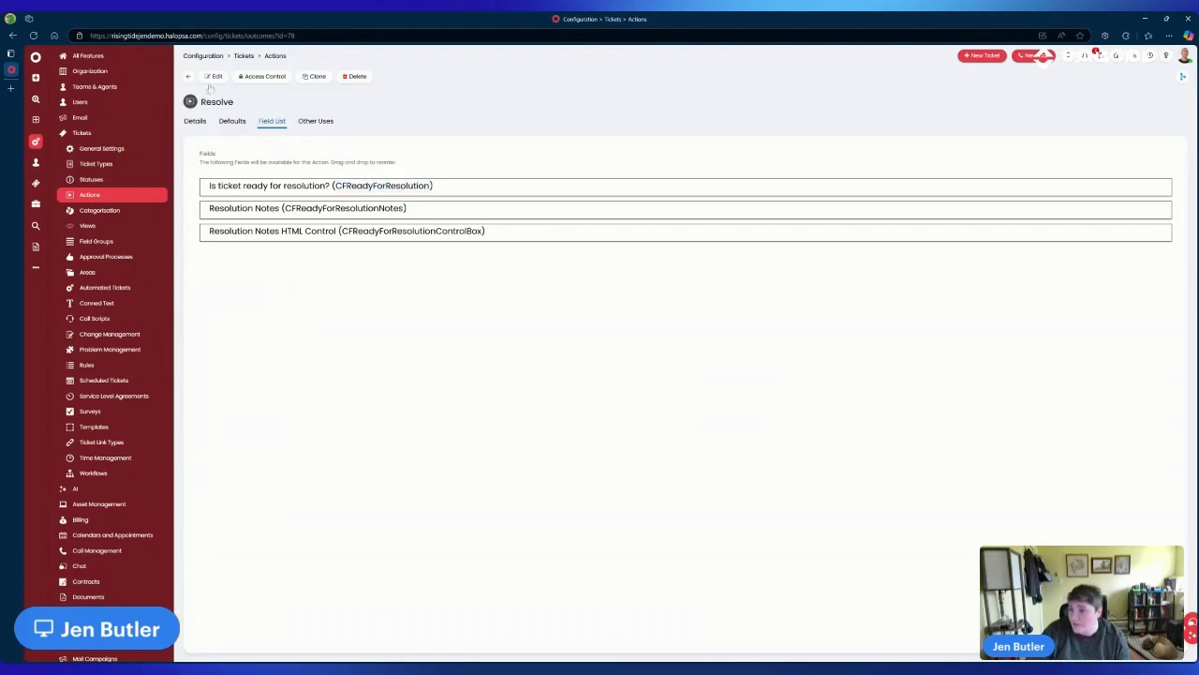
# - Open the "Telephony System Offline" ticket in the service desk and examine the options offered for its Status
pyautogui.click(38, 57)
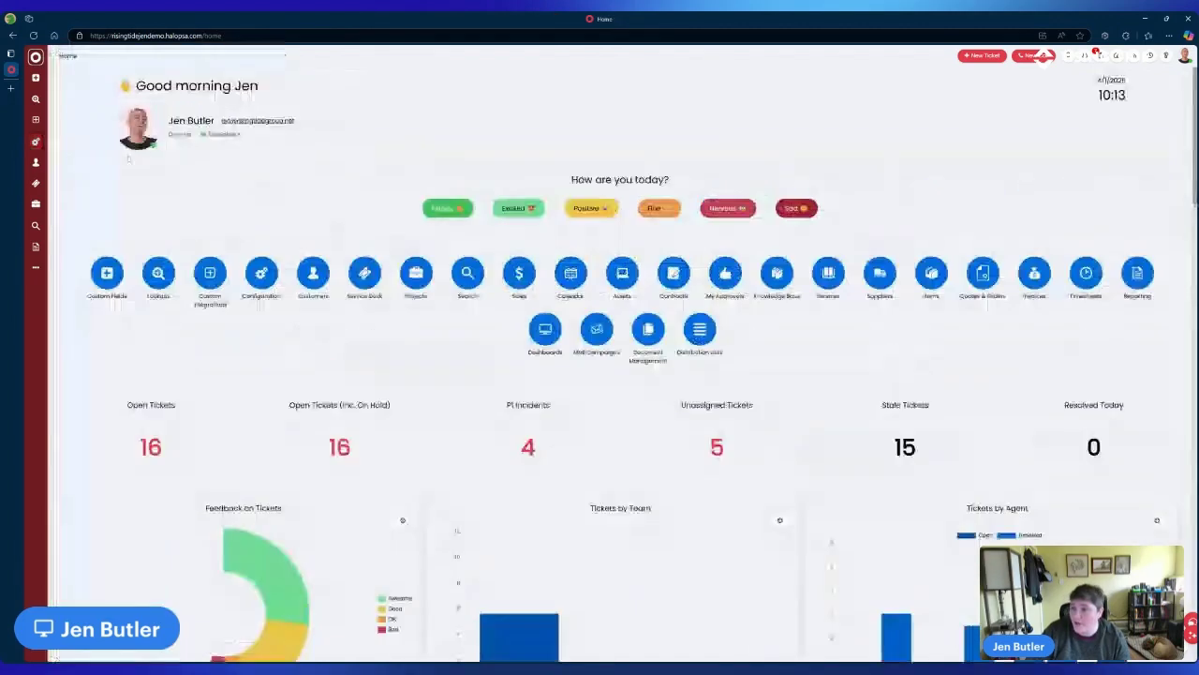
pyautogui.click(35, 184)
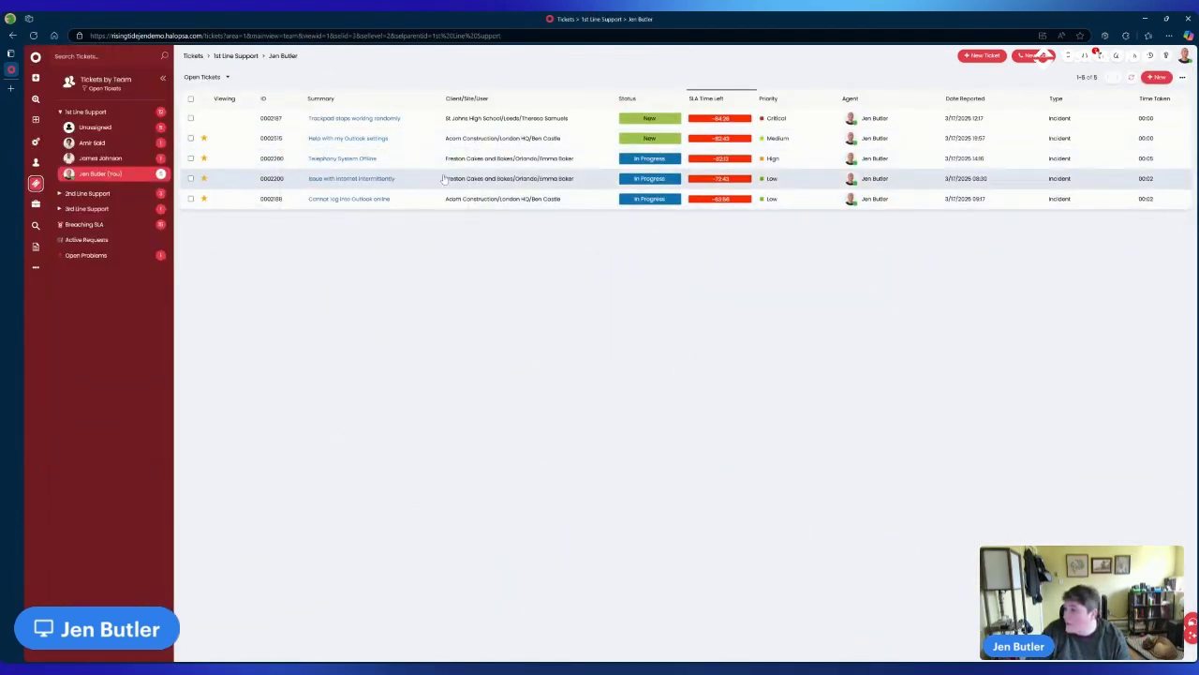
pyautogui.click(446, 163)
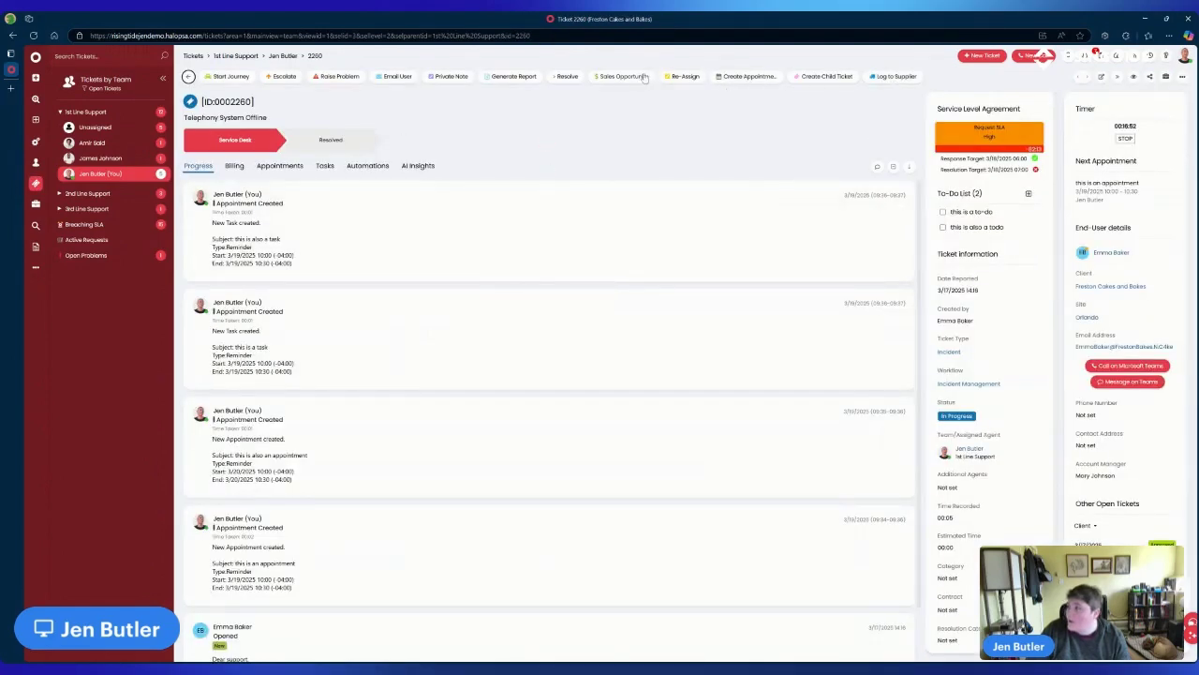
pyautogui.click(982, 414)
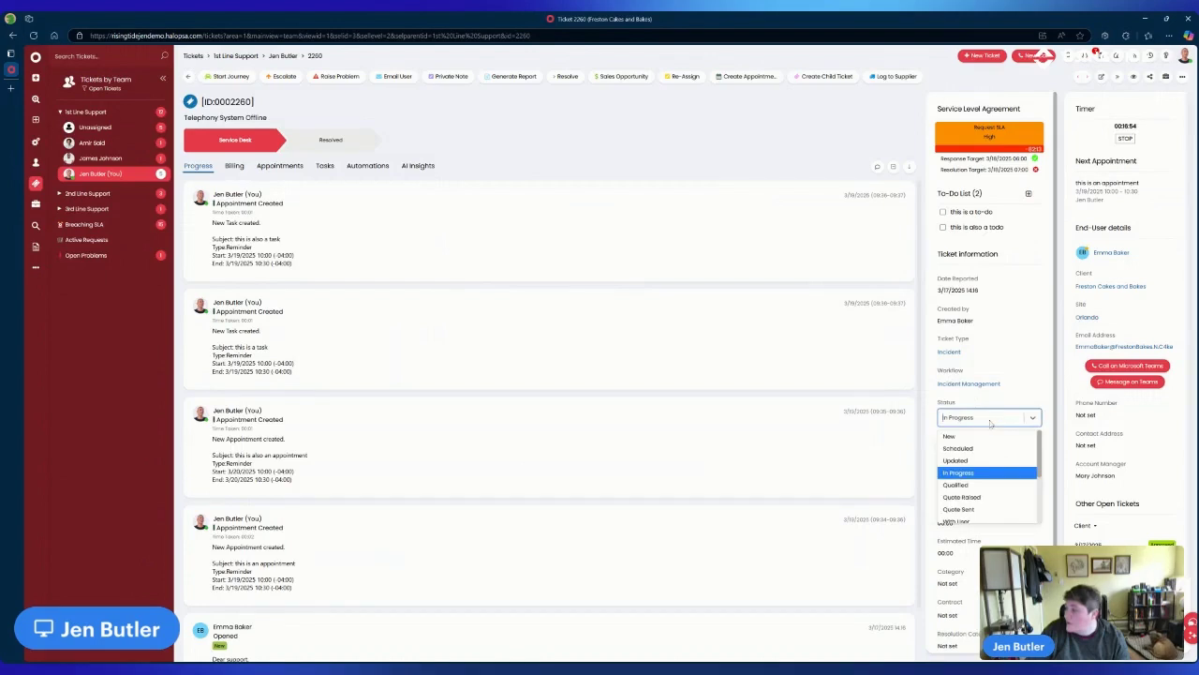
pyautogui.scroll(-3, 978, 497)
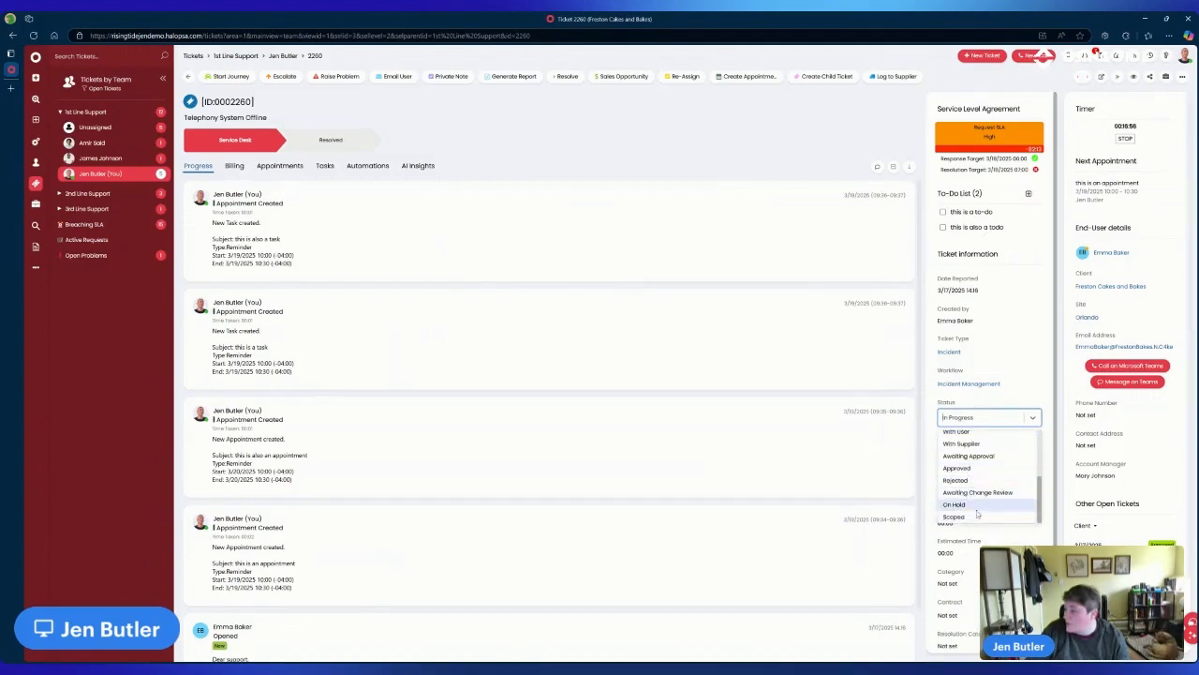
pyautogui.scroll(3, 977, 506)
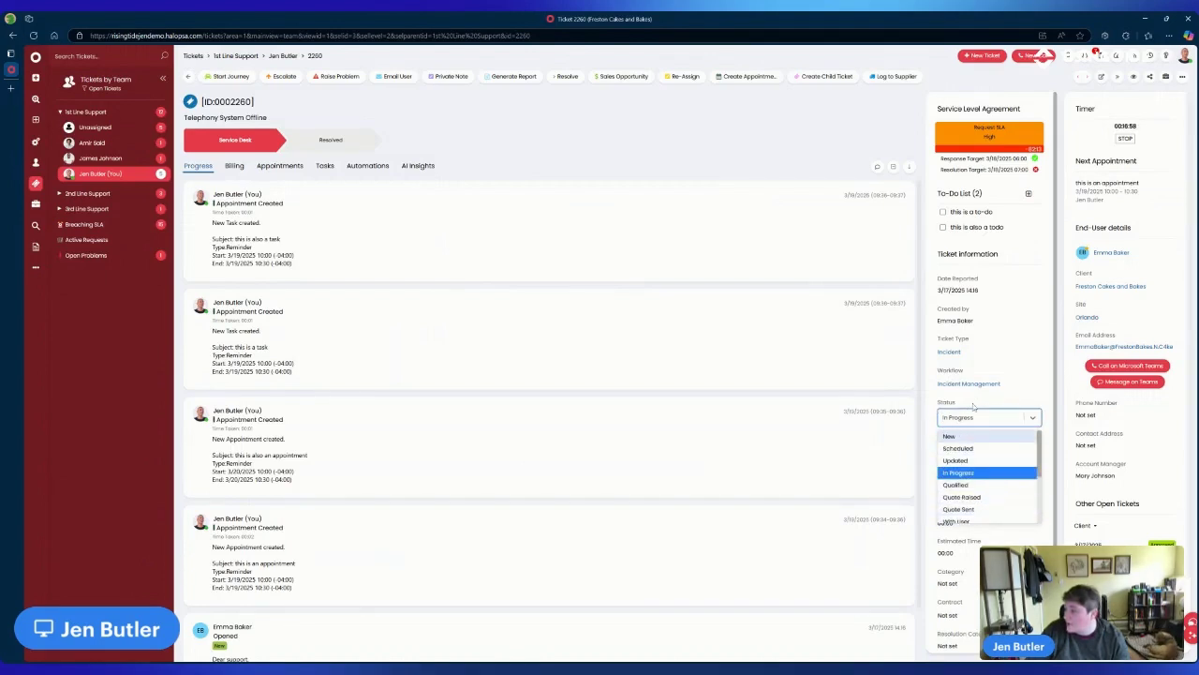
pyautogui.scroll(-3, 979, 497)
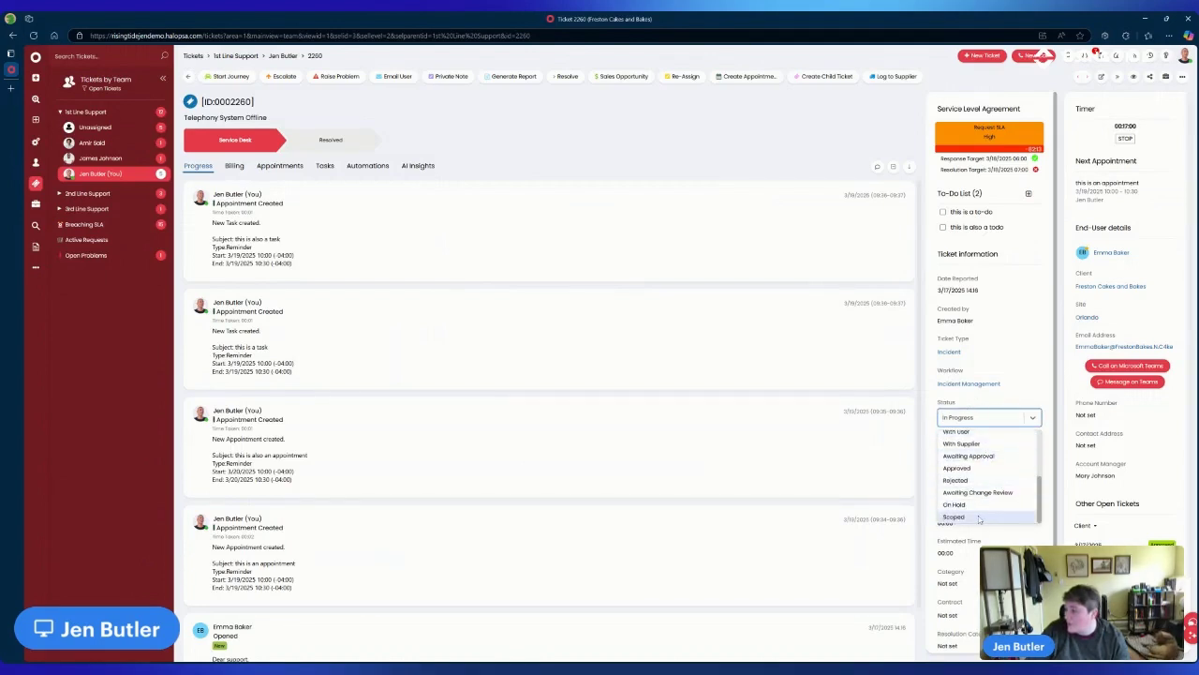
# - Start an Email User action on the ticket and examine the options offered for its Status
pyautogui.click(531, 107)
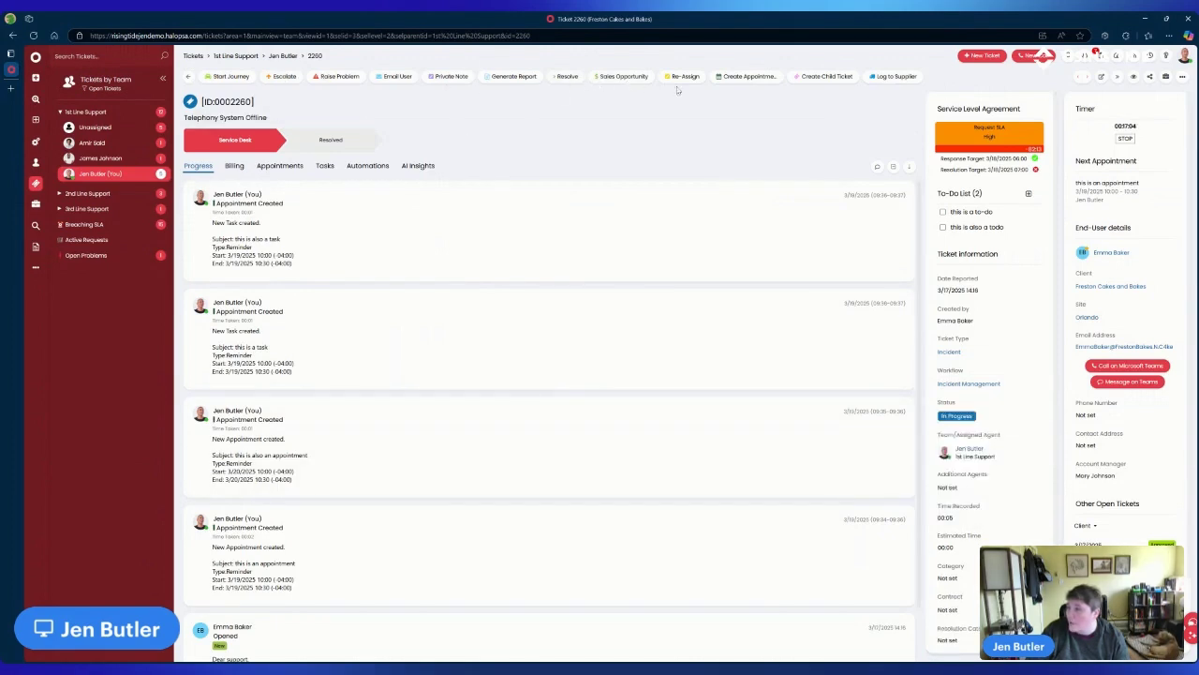
pyautogui.click(397, 76)
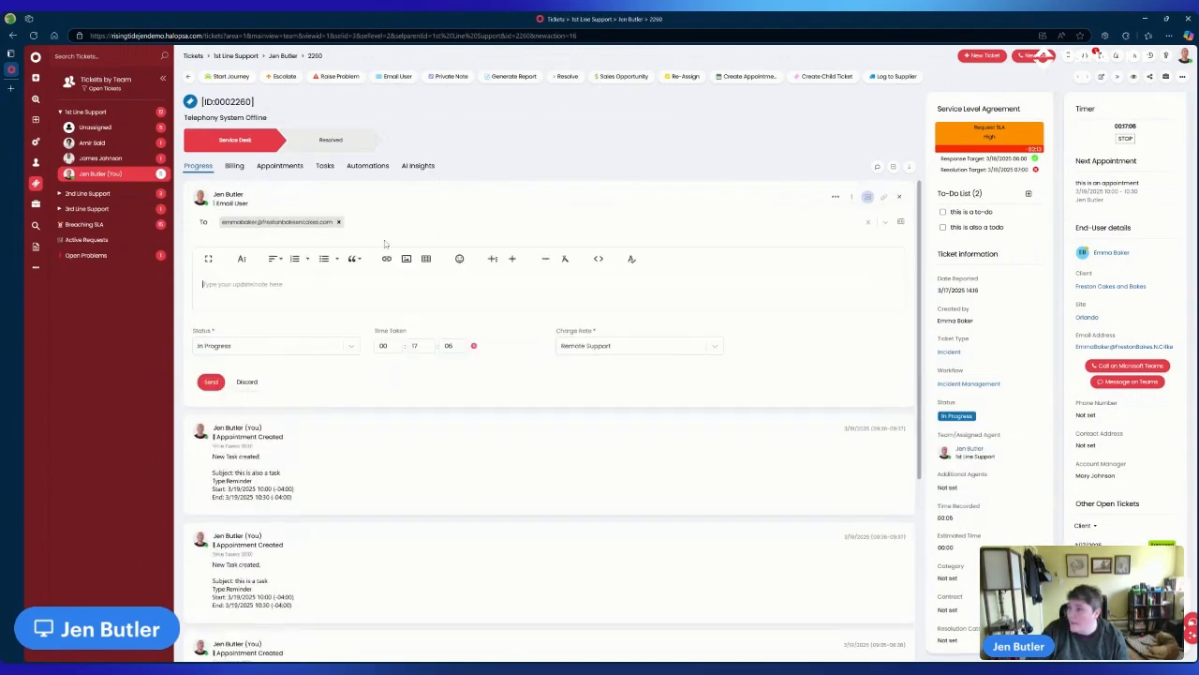
pyautogui.click(310, 345)
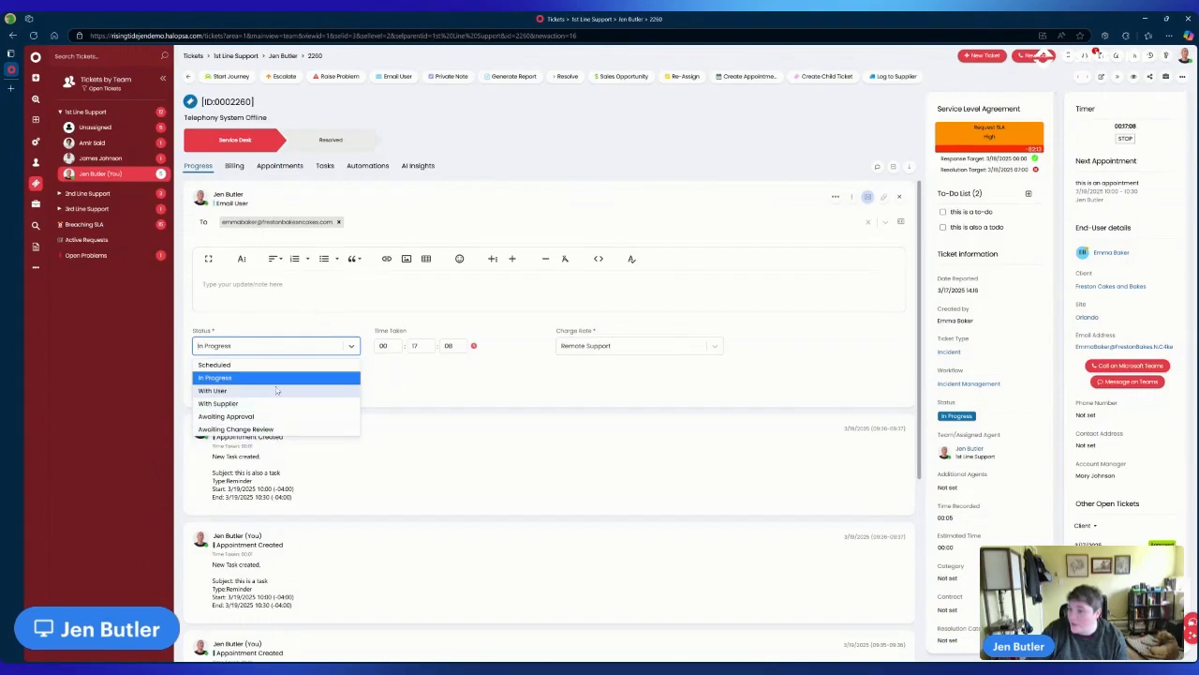
pyautogui.click(610, 160)
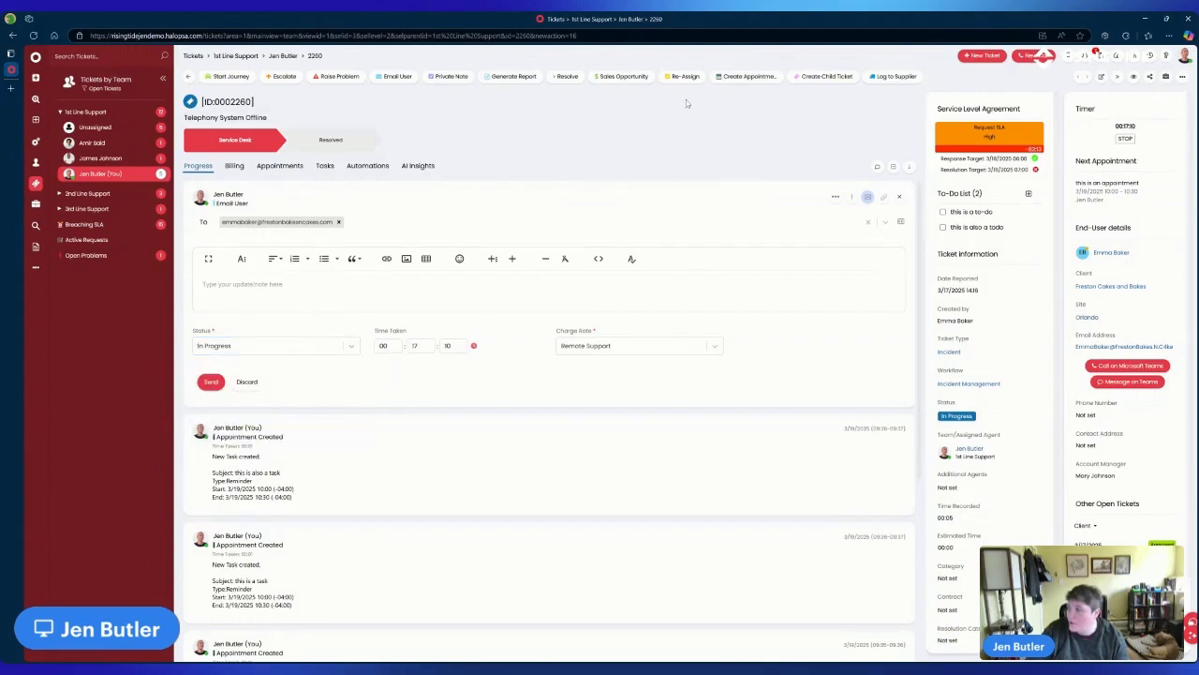
# - Start the Resolve action, answer Yes to "Is ticket ready for resolution?" and review the outstanding items listed in Resolution Notes
pyautogui.click(566, 76)
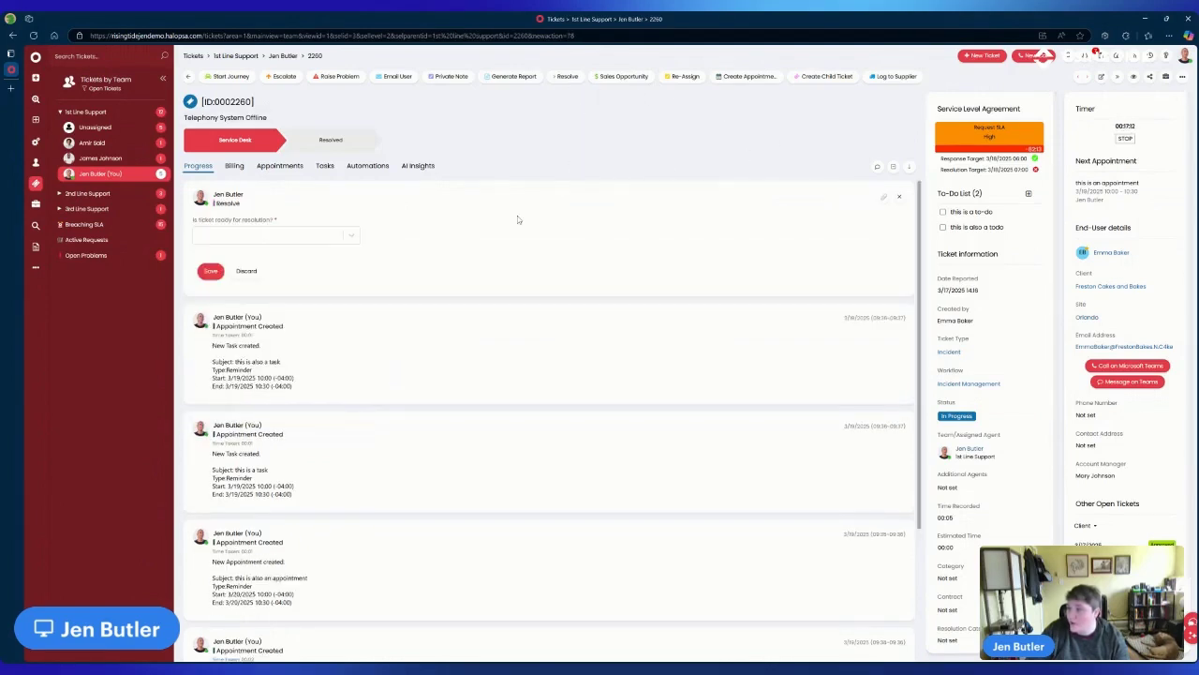
pyautogui.click(296, 235)
pyautogui.click(290, 253)
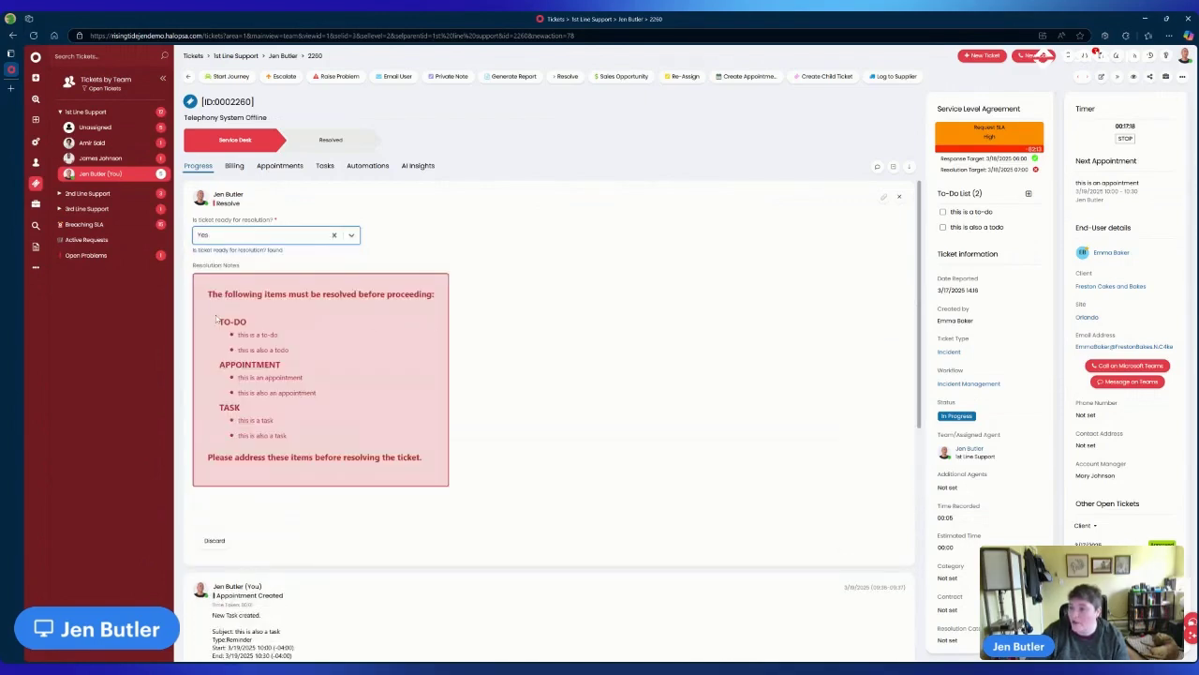
pyautogui.moveTo(225, 322); pyautogui.dragTo(282, 327)
pyautogui.click(282, 327)
pyautogui.doubleClick(244, 420)
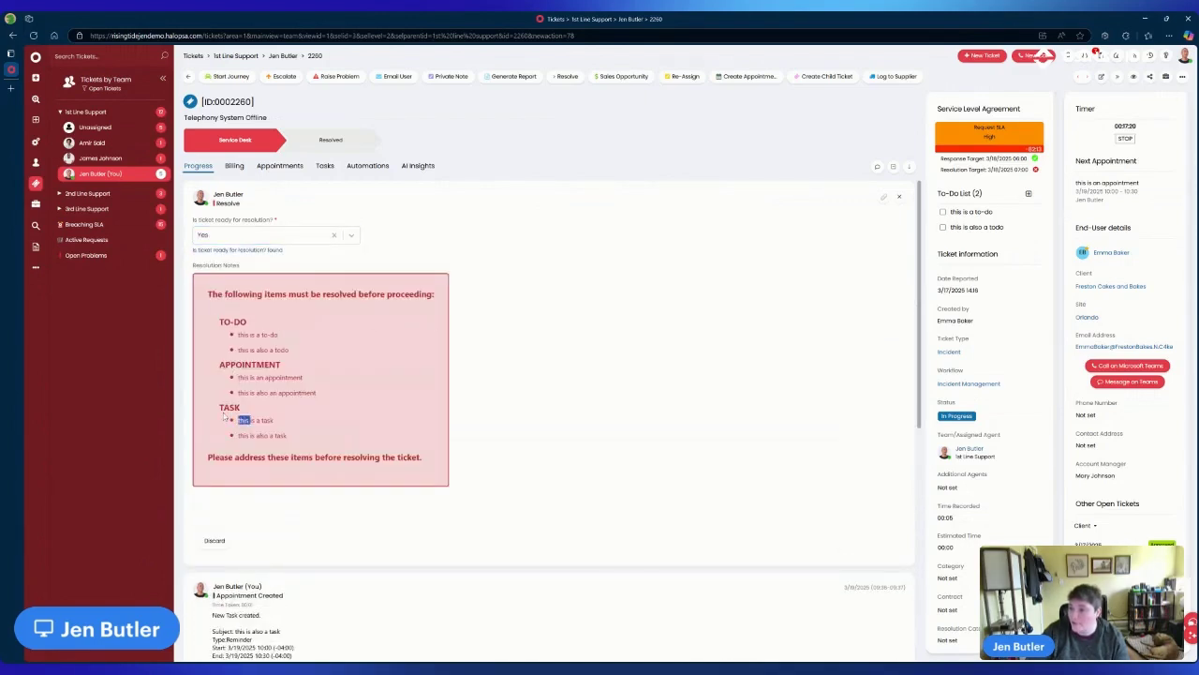
pyautogui.click(244, 420)
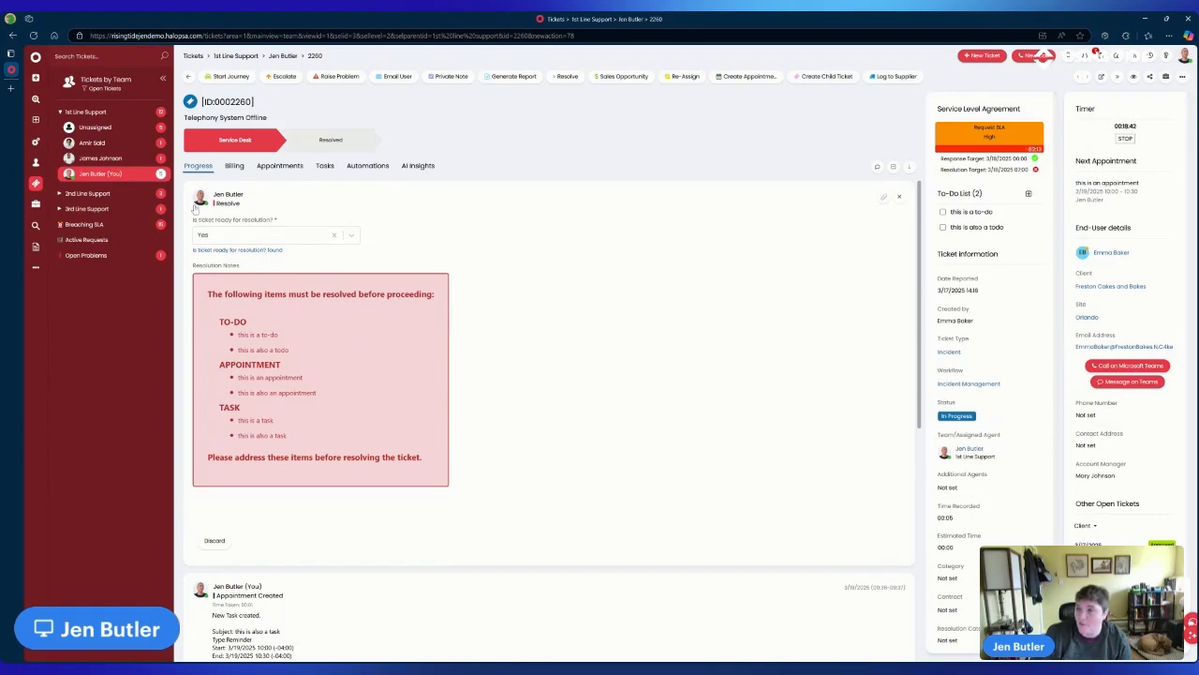
# - Leave the ticket, open the Lookups and Custom Fields configuration in separate browser tabs, and sort the ticket custom fields by descending ID
pyautogui.click(190, 77)
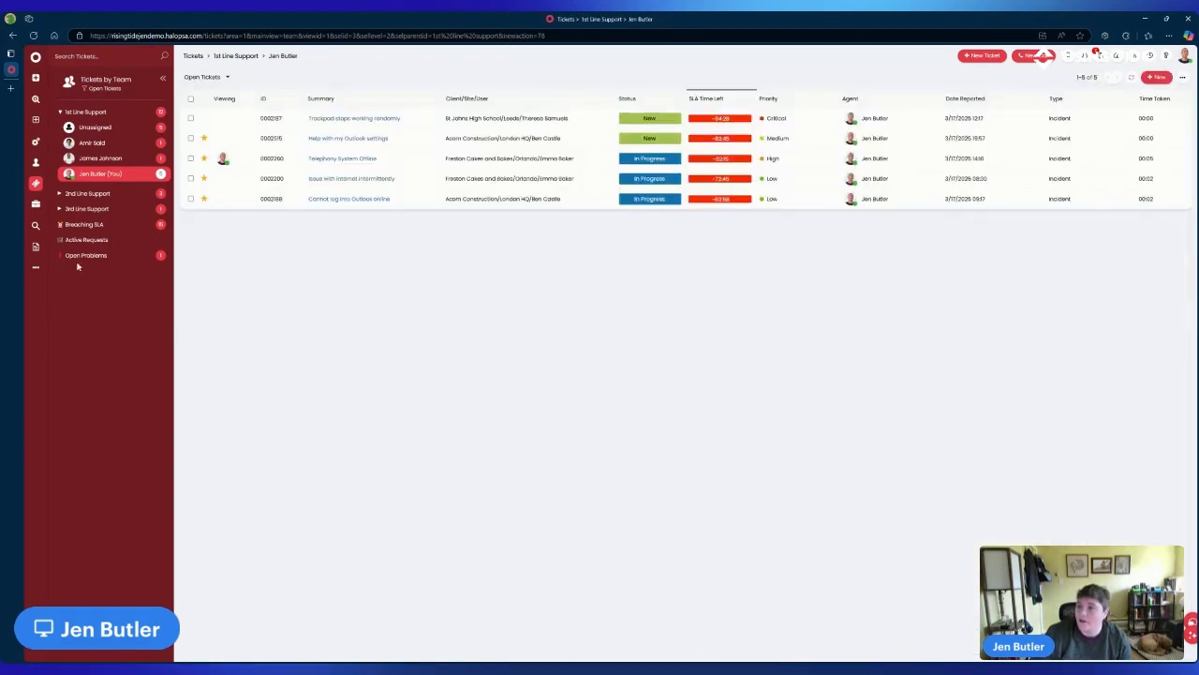
pyautogui.click(35, 79)
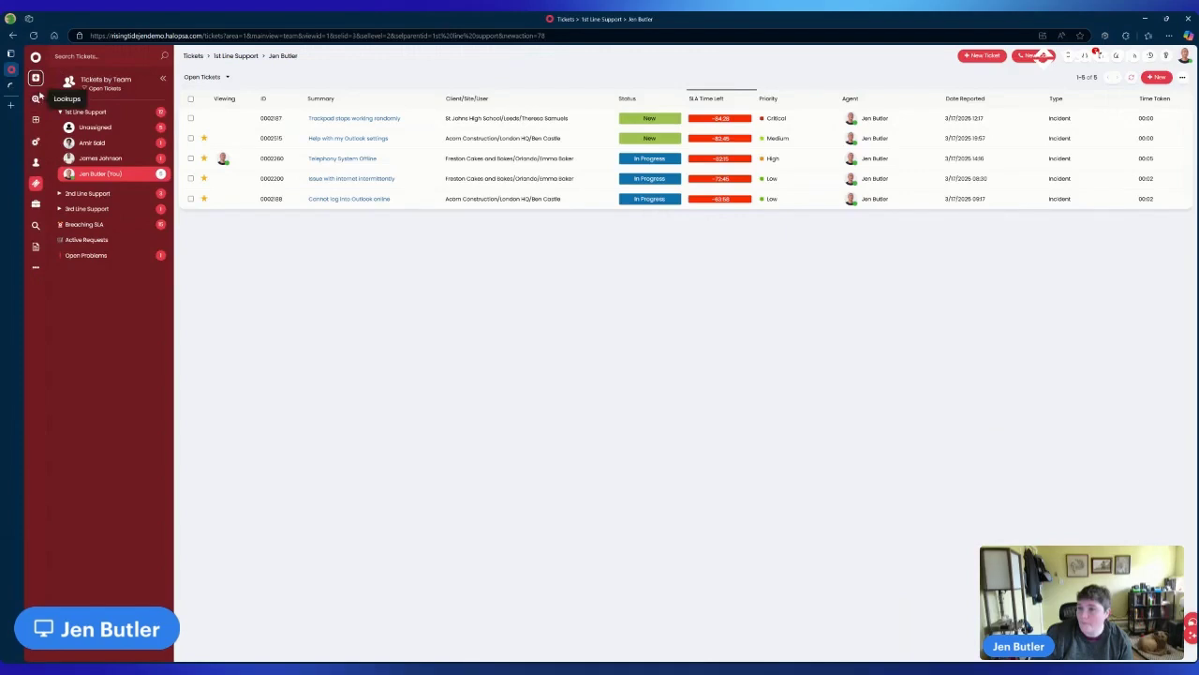
pyautogui.click(36, 98)
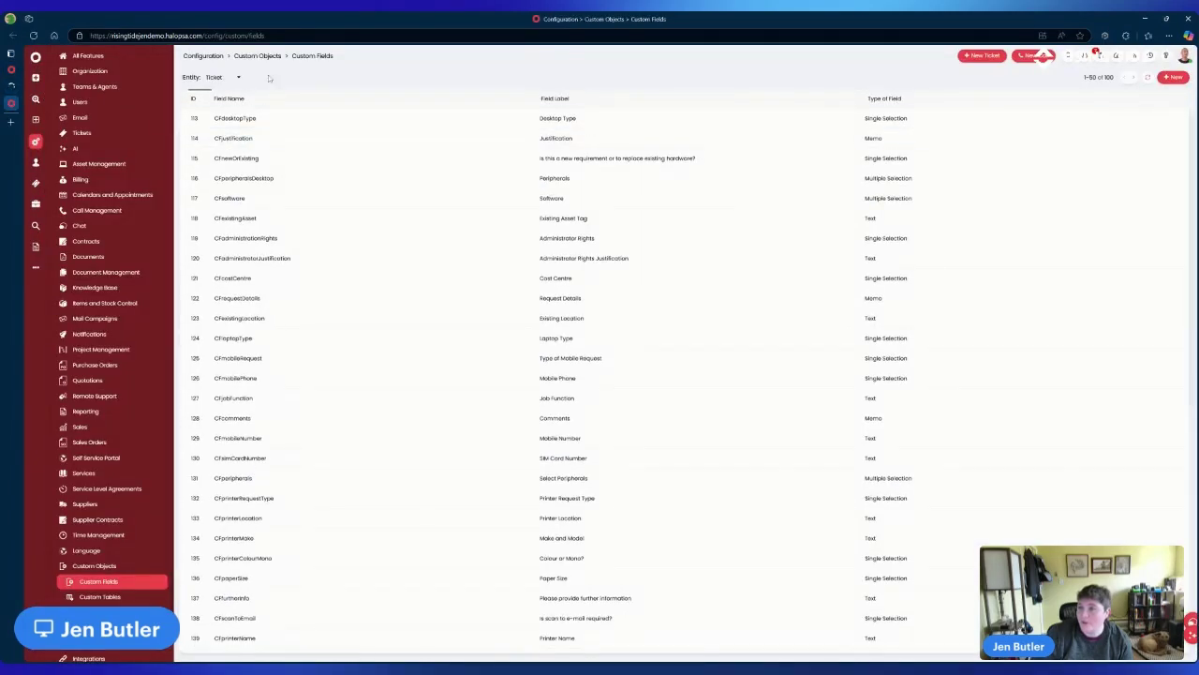
pyautogui.click(194, 98)
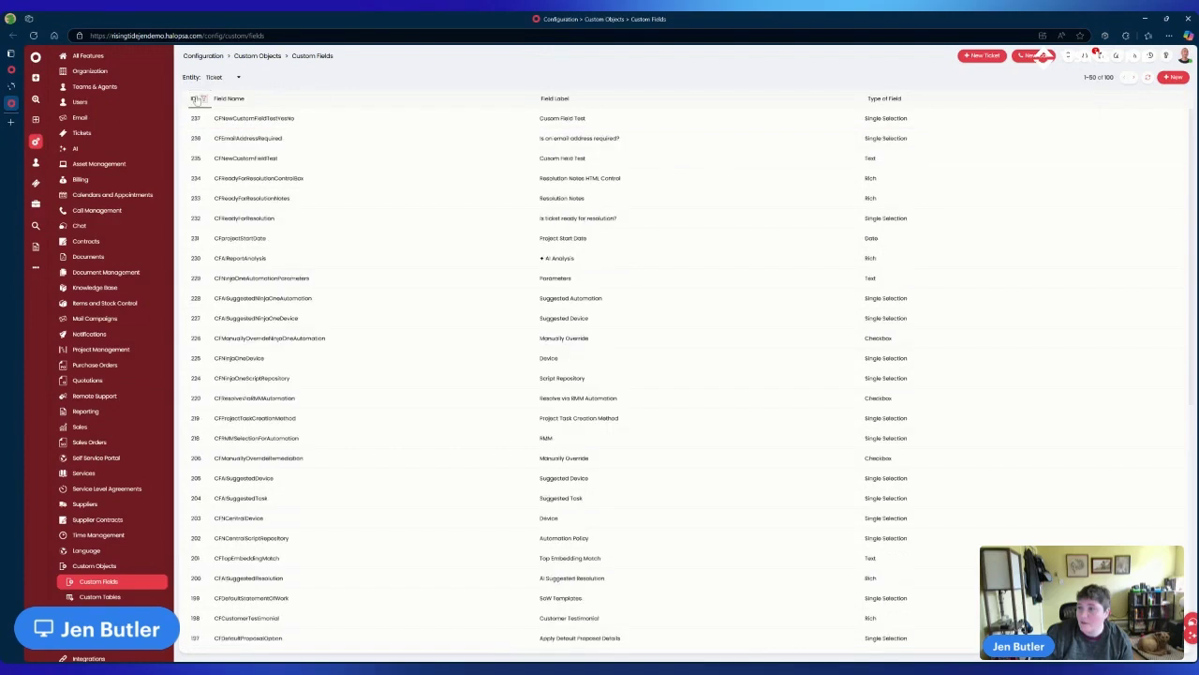
# - Review the configuration of the CFReadyForResolution custom field, including its selectable values, and return to the field list
pyautogui.click(576, 226)
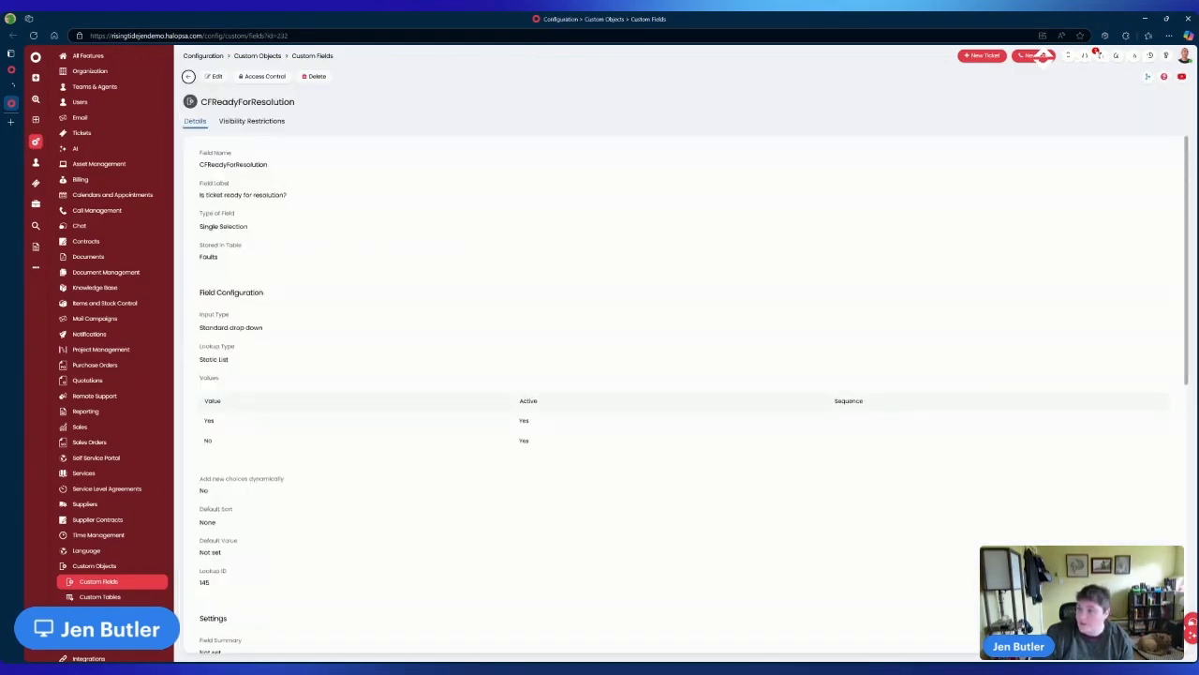
pyautogui.scroll(-2, 268, 281)
pyautogui.scroll(2, 278, 291)
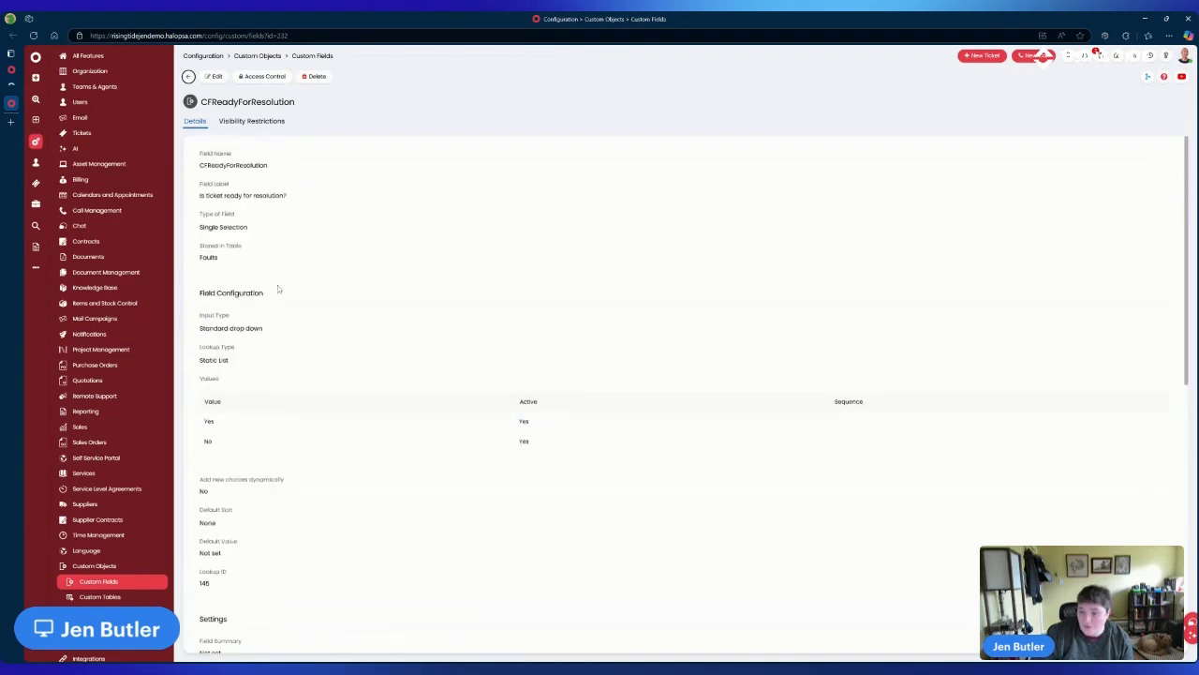
pyautogui.click(188, 77)
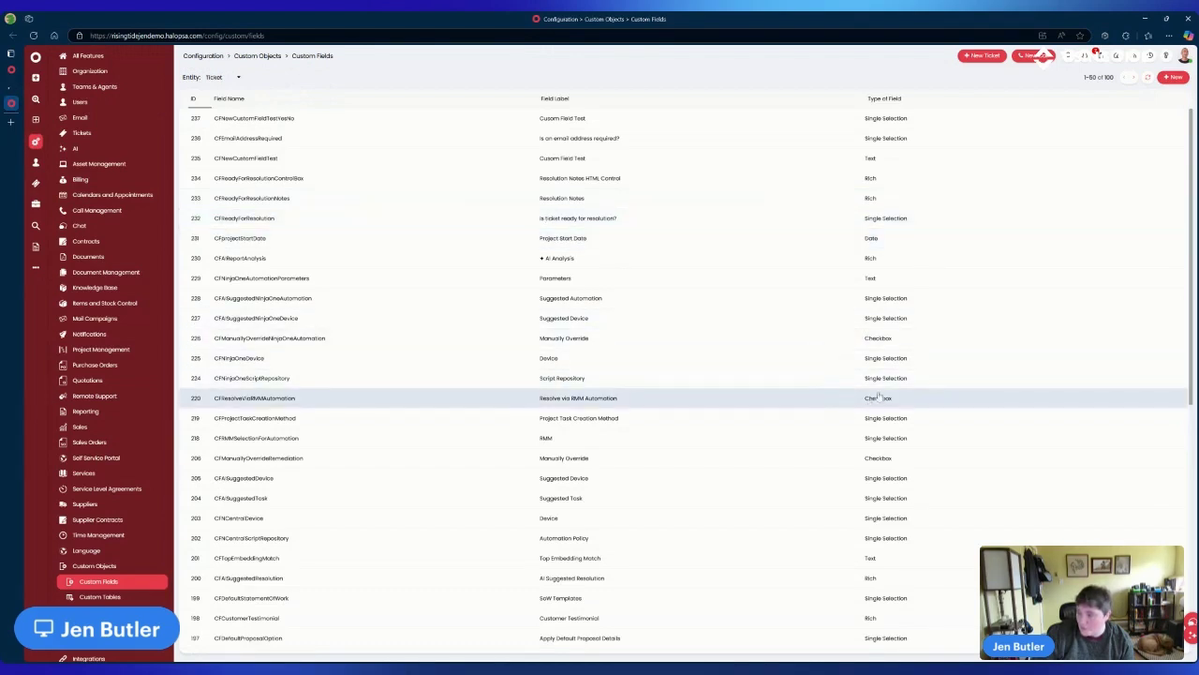
# - Review the field type and settings of the CFReadyForResolutionNotes custom field, and return to the field list
pyautogui.click(564, 201)
pyautogui.scroll(-3, 329, 294)
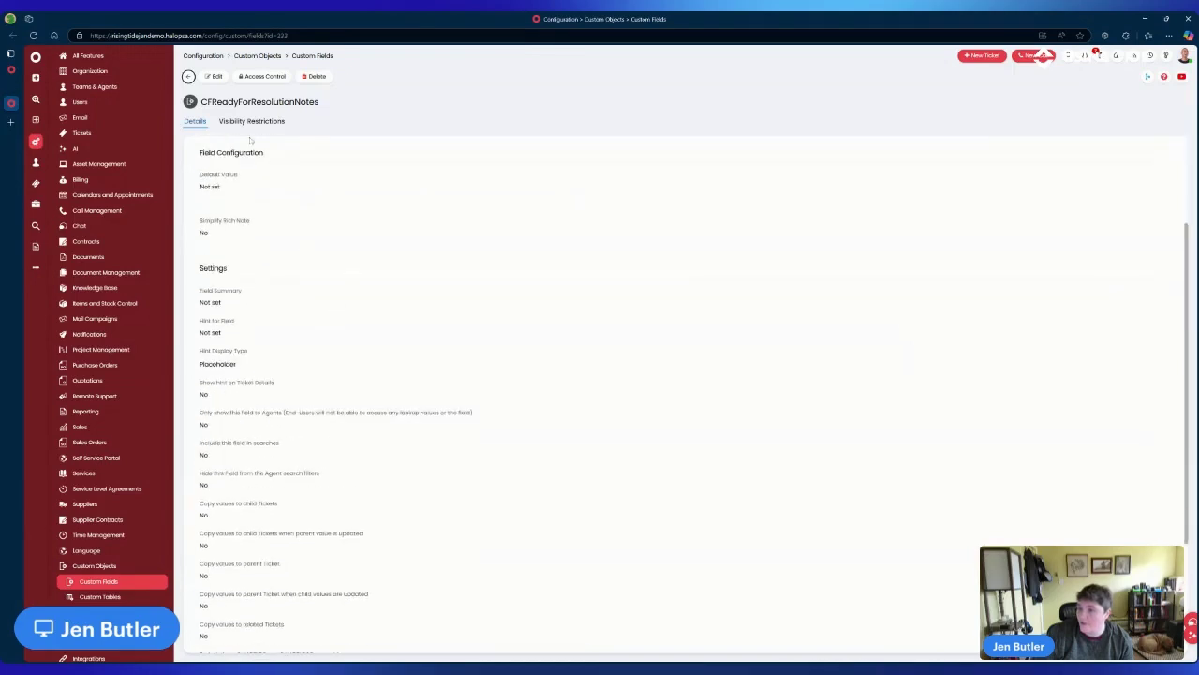
pyautogui.scroll(-2, 268, 271)
pyautogui.scroll(5, 308, 362)
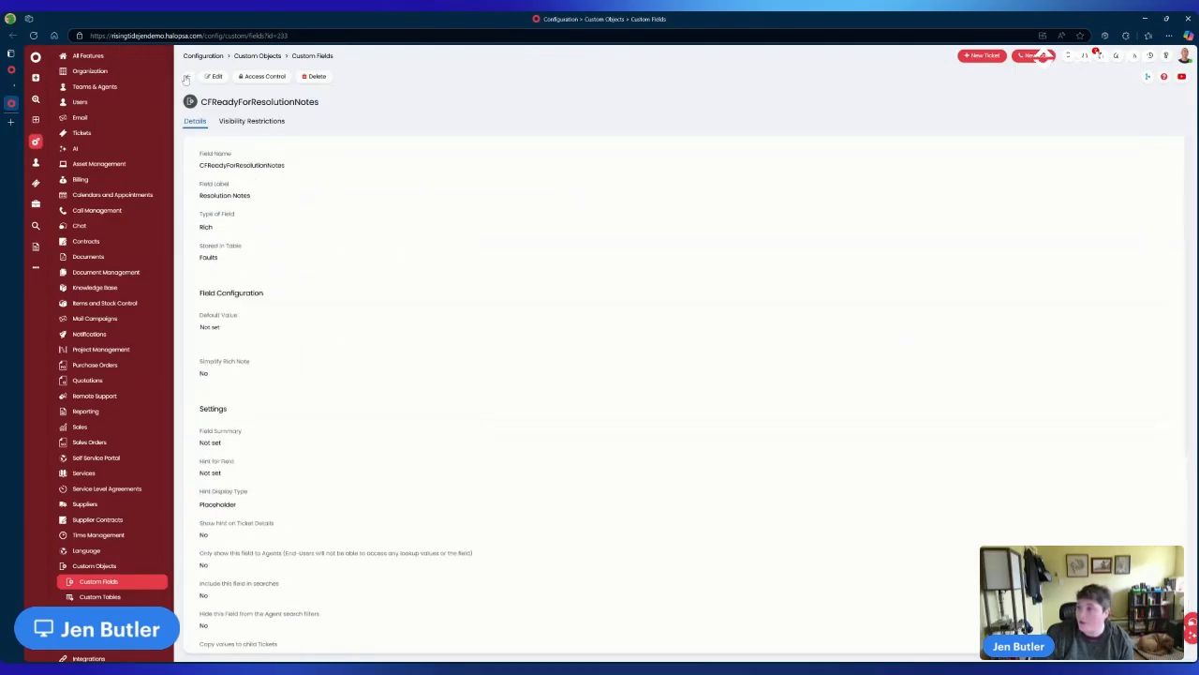
pyautogui.click(186, 79)
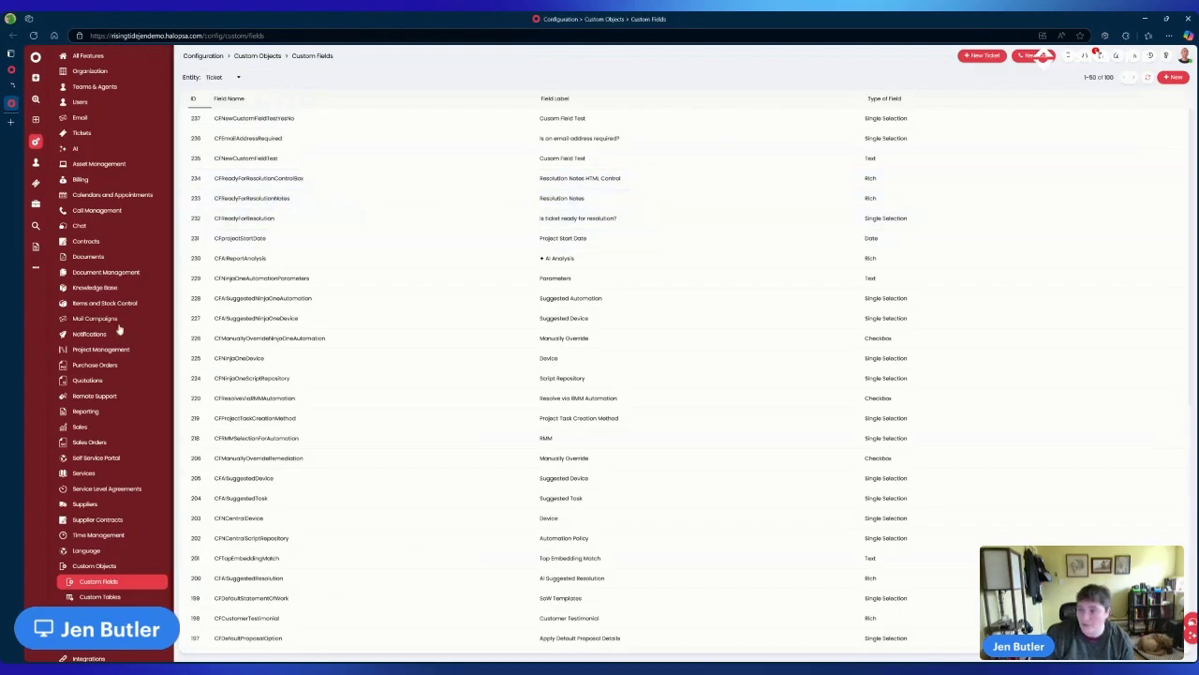
# - Open the "Populate Resolution Notes" lookup profile for editing and check its trigger field entry without changing it
pyautogui.click(10, 85)
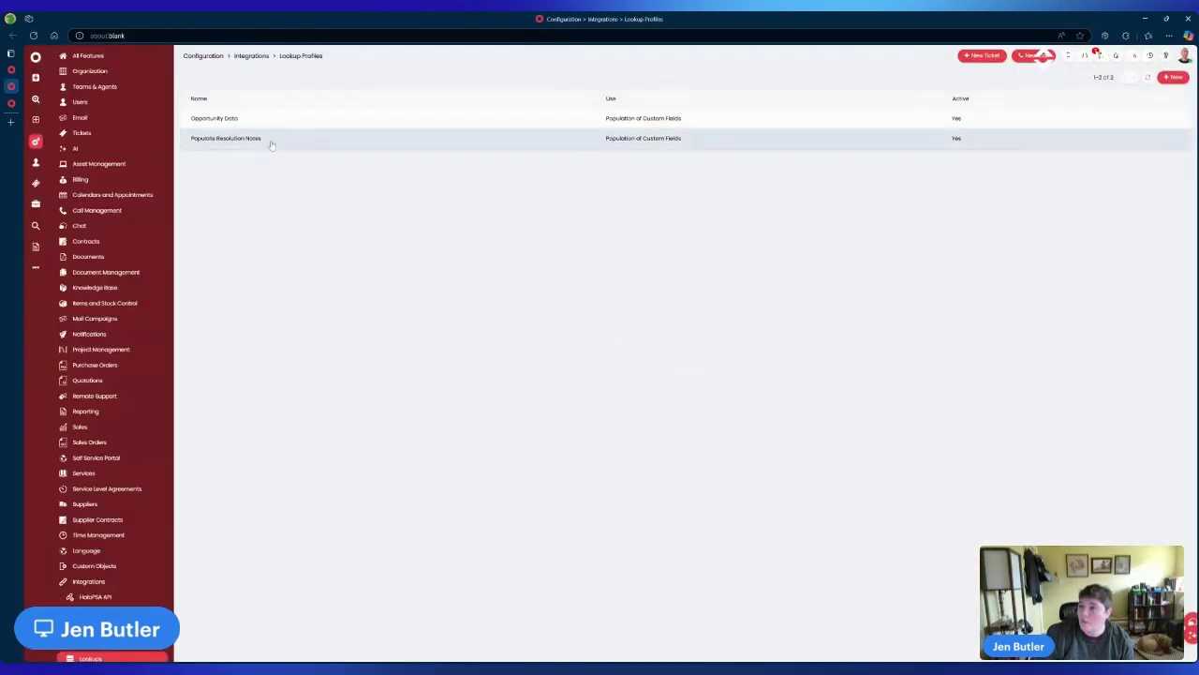
pyautogui.click(273, 143)
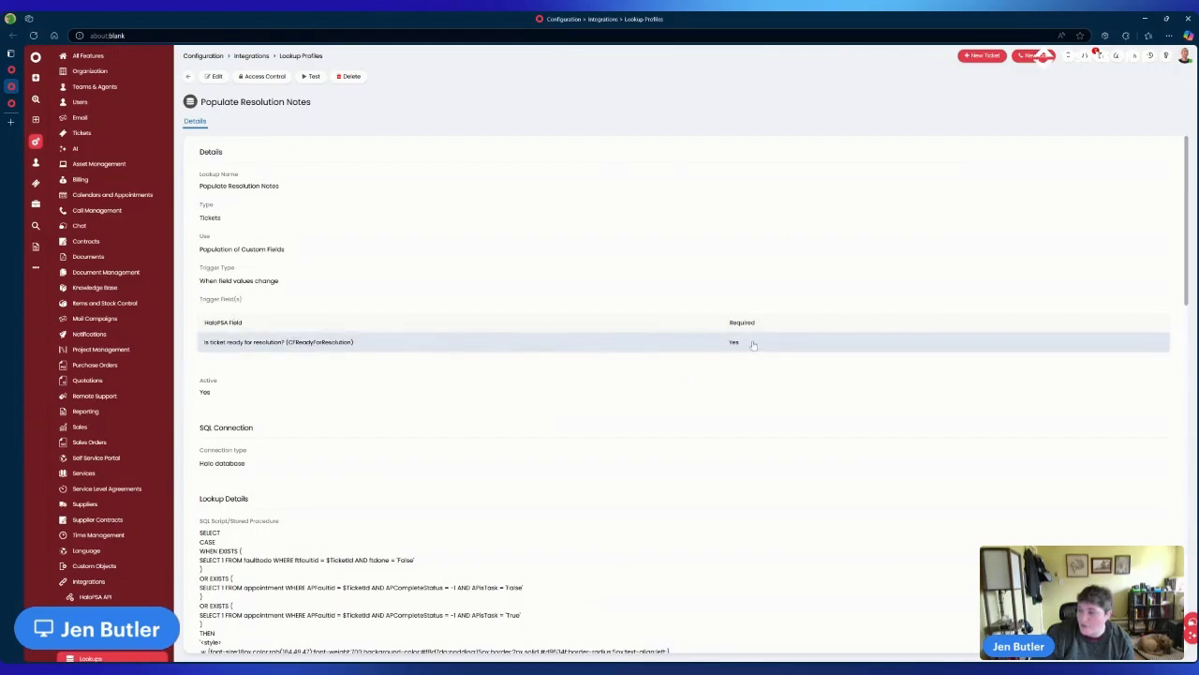
pyautogui.click(214, 76)
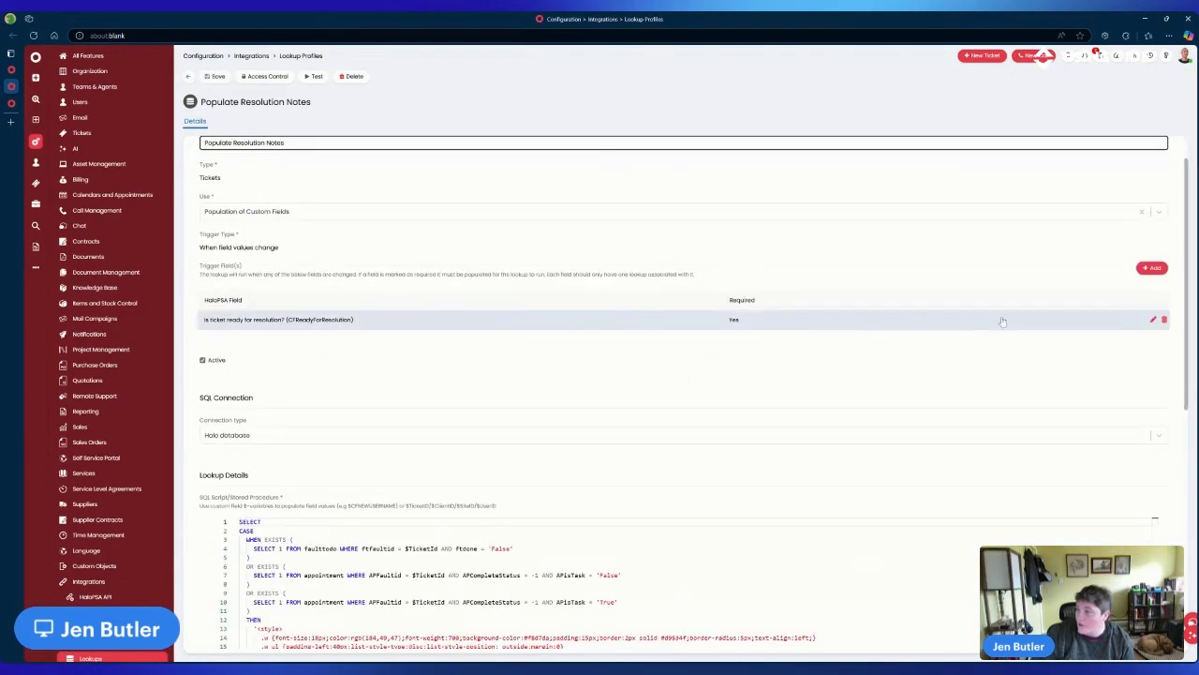
pyautogui.click(1153, 320)
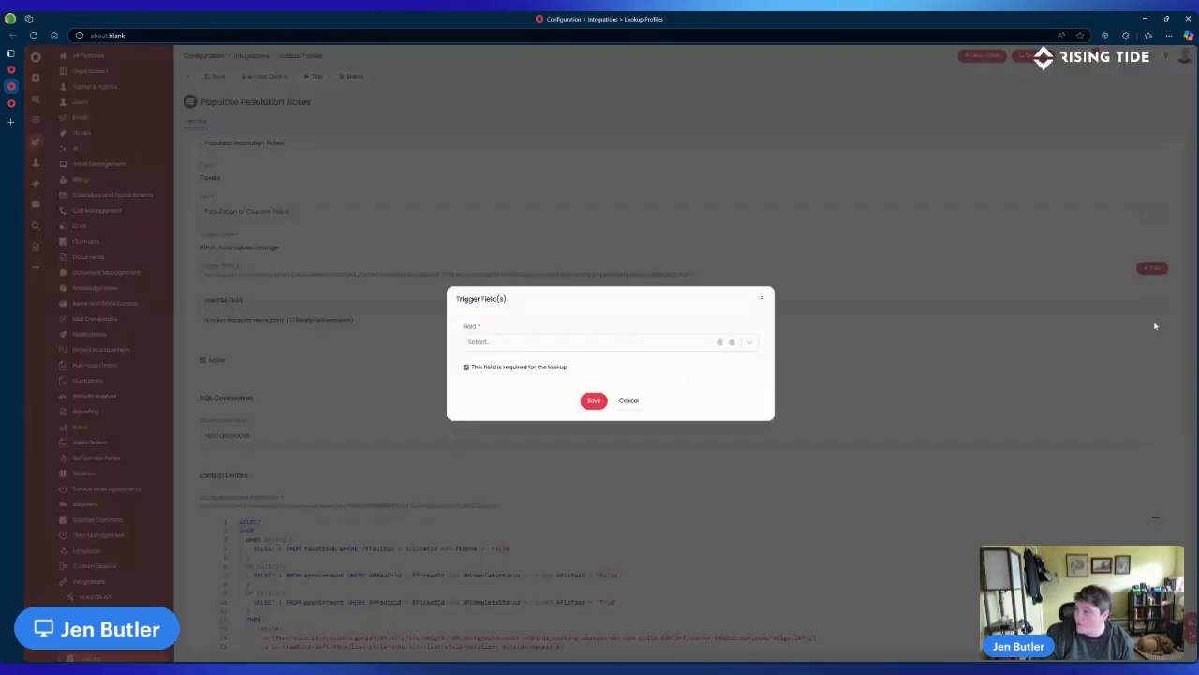
pyautogui.click(630, 400)
# - Review the lookup's custom field mappings and examine the three EXISTS conditions for to-dos, appointments and tasks in its SQL script
pyautogui.scroll(-3, 720, 195)
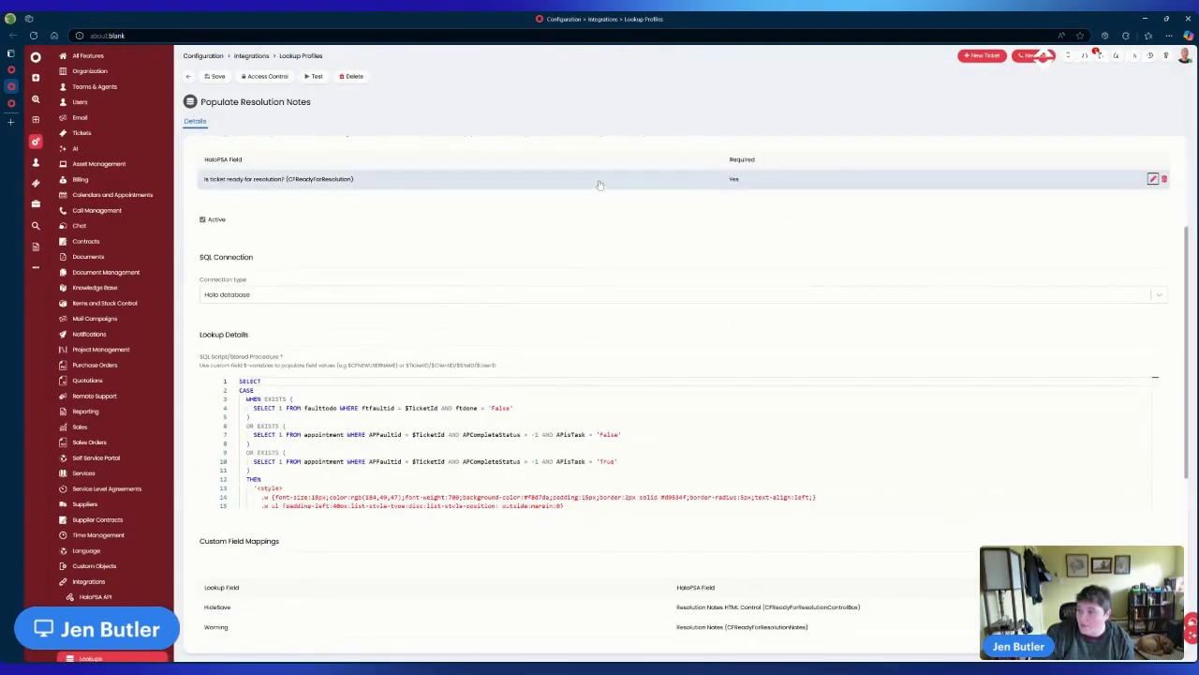
pyautogui.scroll(-2, 509, 222)
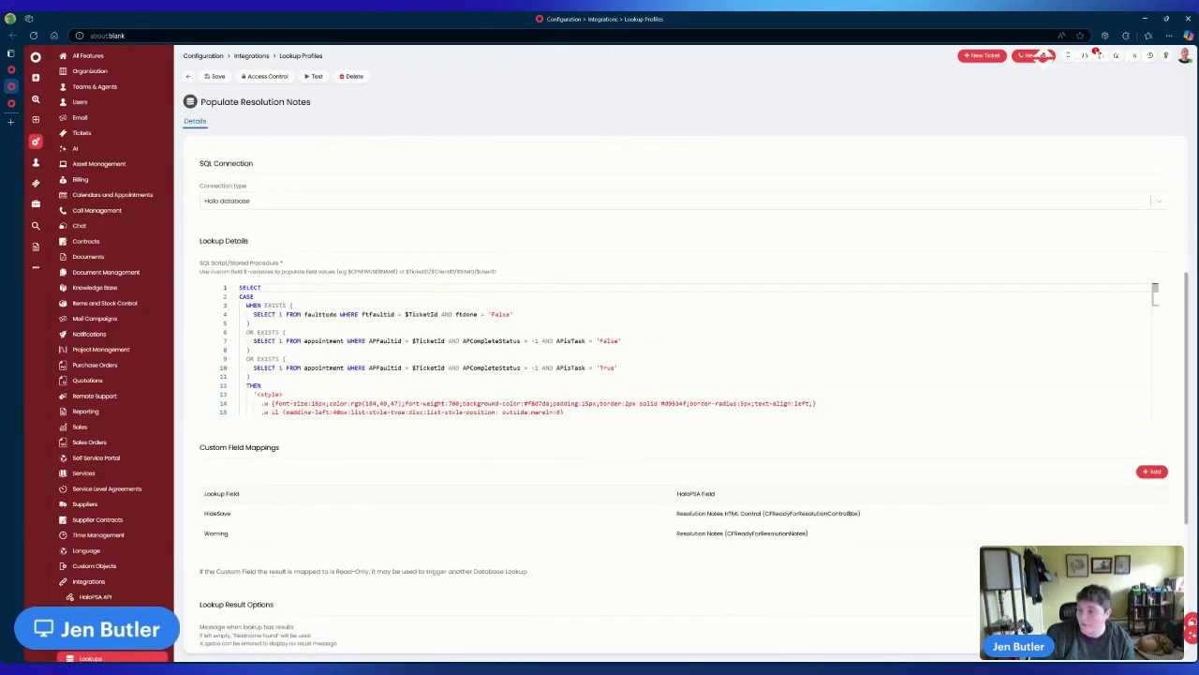
pyautogui.scroll(-4, 656, 351)
pyautogui.scroll(4, 656, 352)
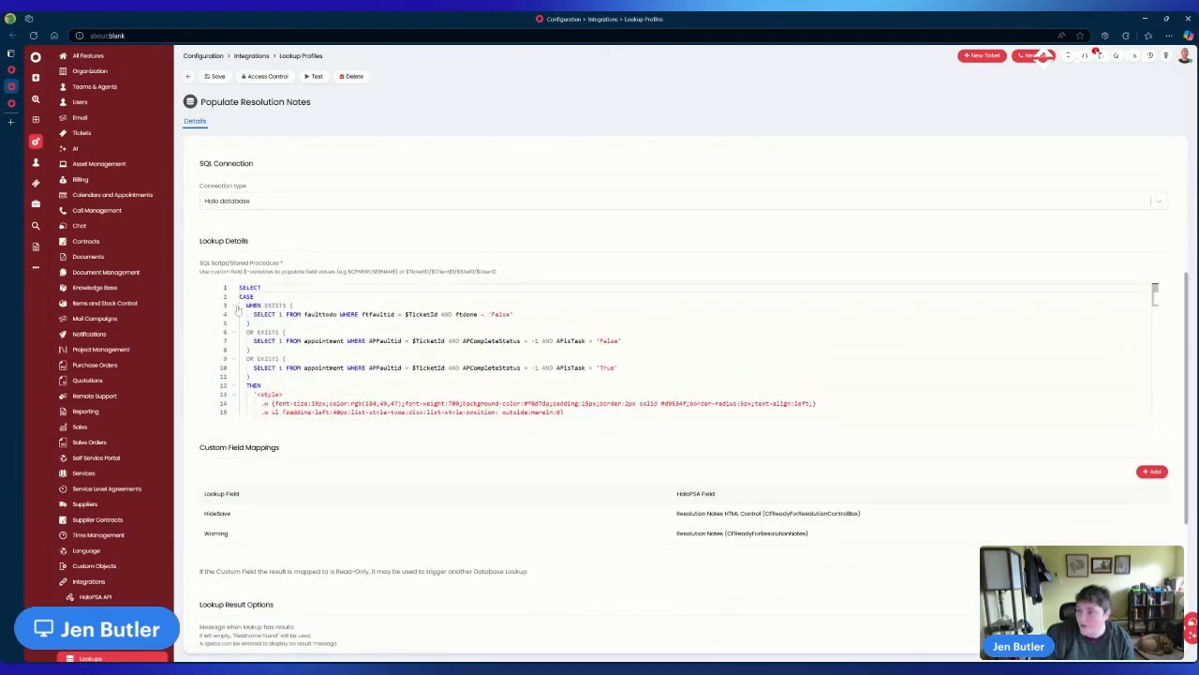
pyautogui.moveTo(239, 287); pyautogui.dragTo(384, 315)
pyautogui.click(293, 305)
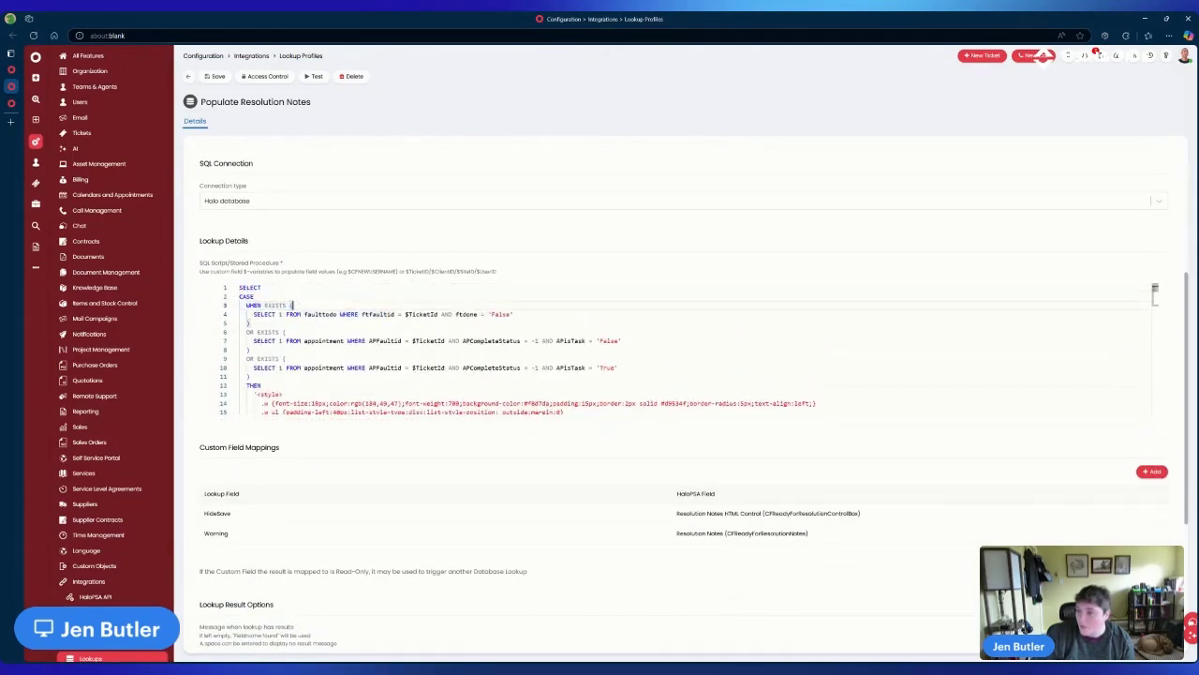
pyautogui.moveTo(267, 315); pyautogui.dragTo(498, 315)
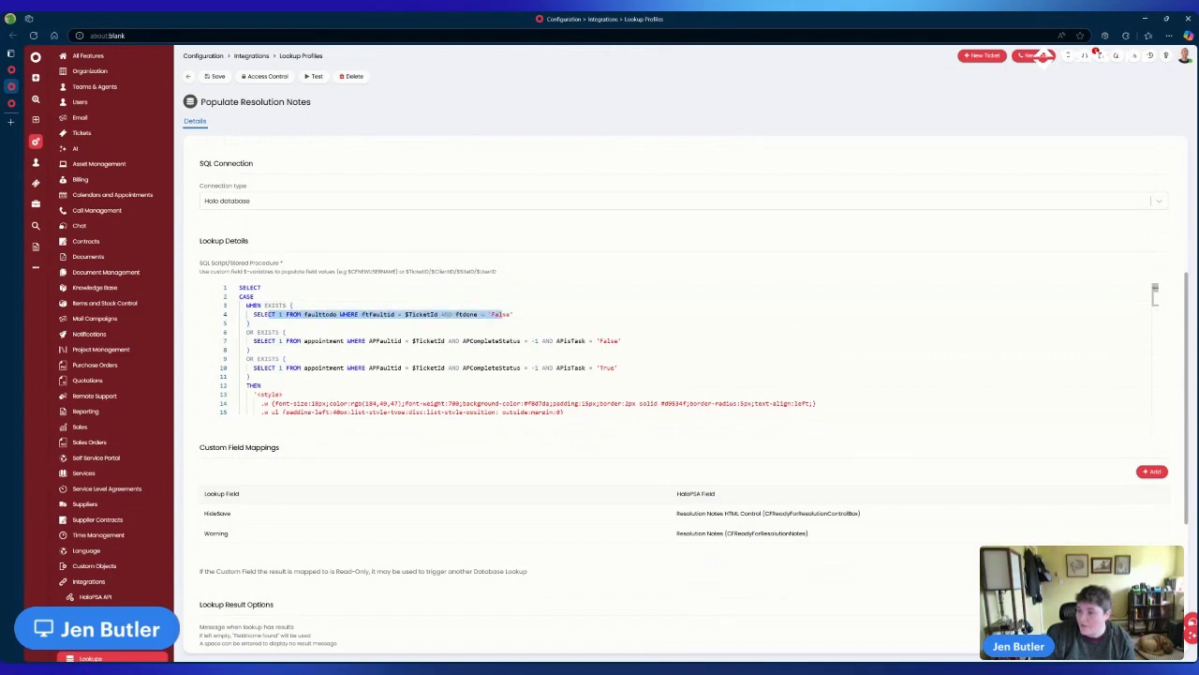
pyautogui.moveTo(282, 341); pyautogui.dragTo(609, 341)
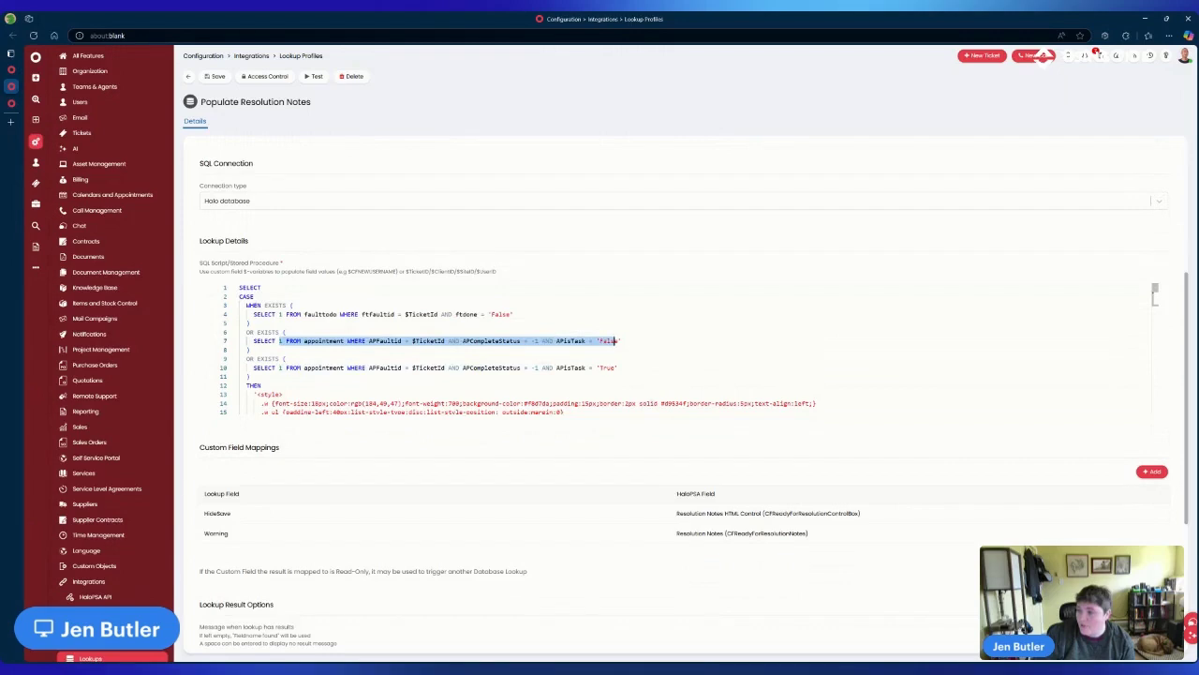
pyautogui.moveTo(414, 368); pyautogui.dragTo(601, 368)
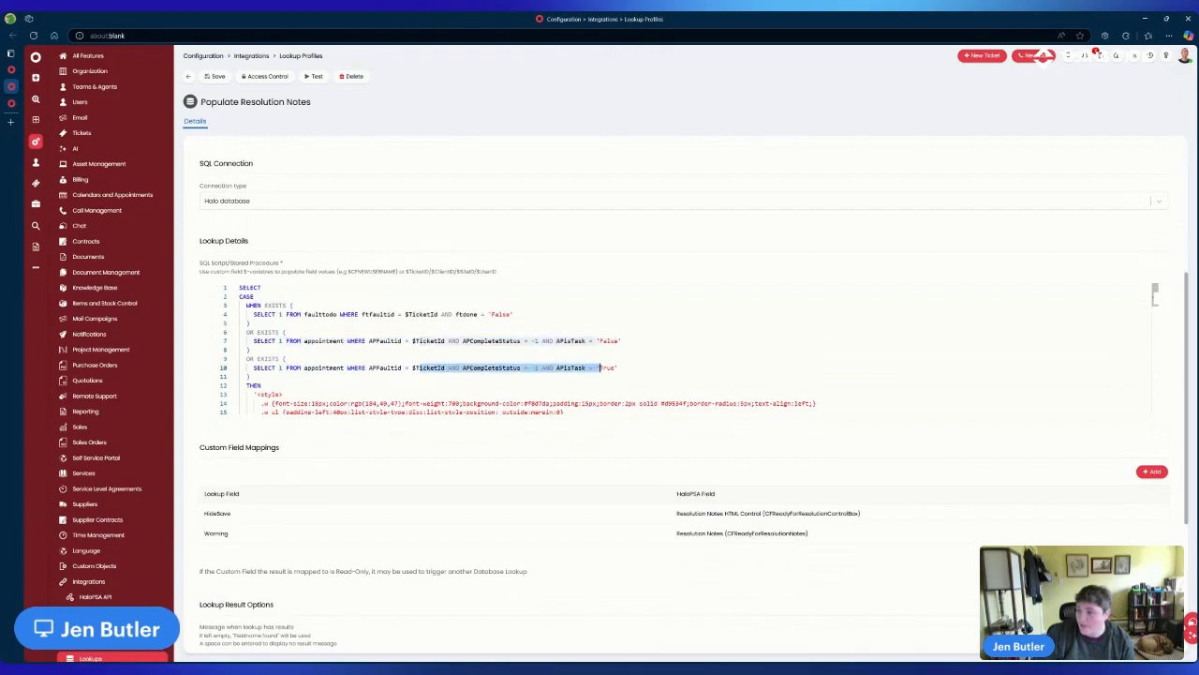
pyautogui.click(250, 376)
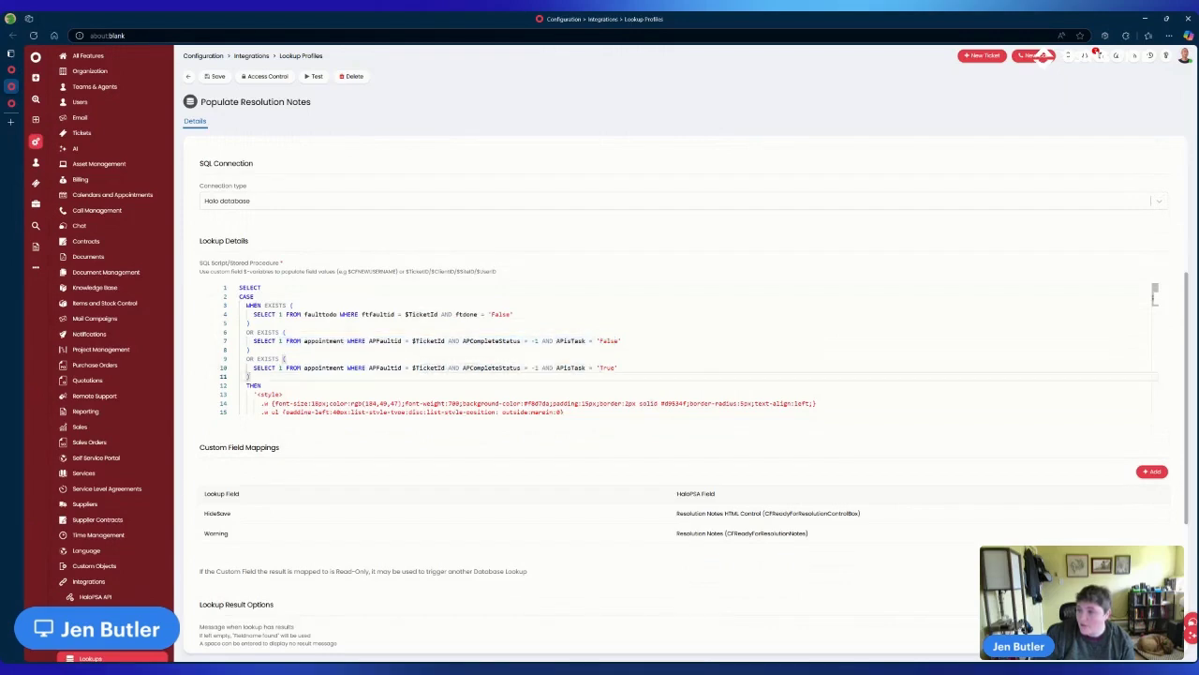
# - Examine the faulttodo table, the ftfaultid and APFaultid columns, the $TicketId variable and the APisTask flag in the SQL conditions
pyautogui.doubleClick(321, 314)
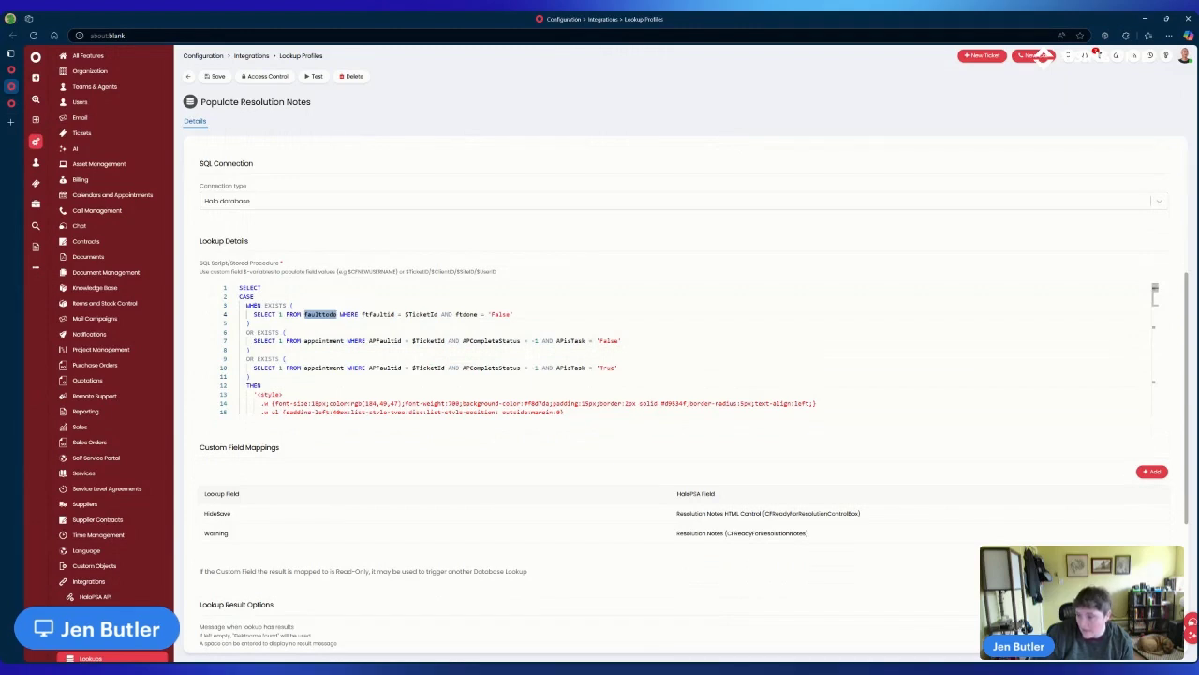
pyautogui.moveTo(362, 314); pyautogui.dragTo(396, 314)
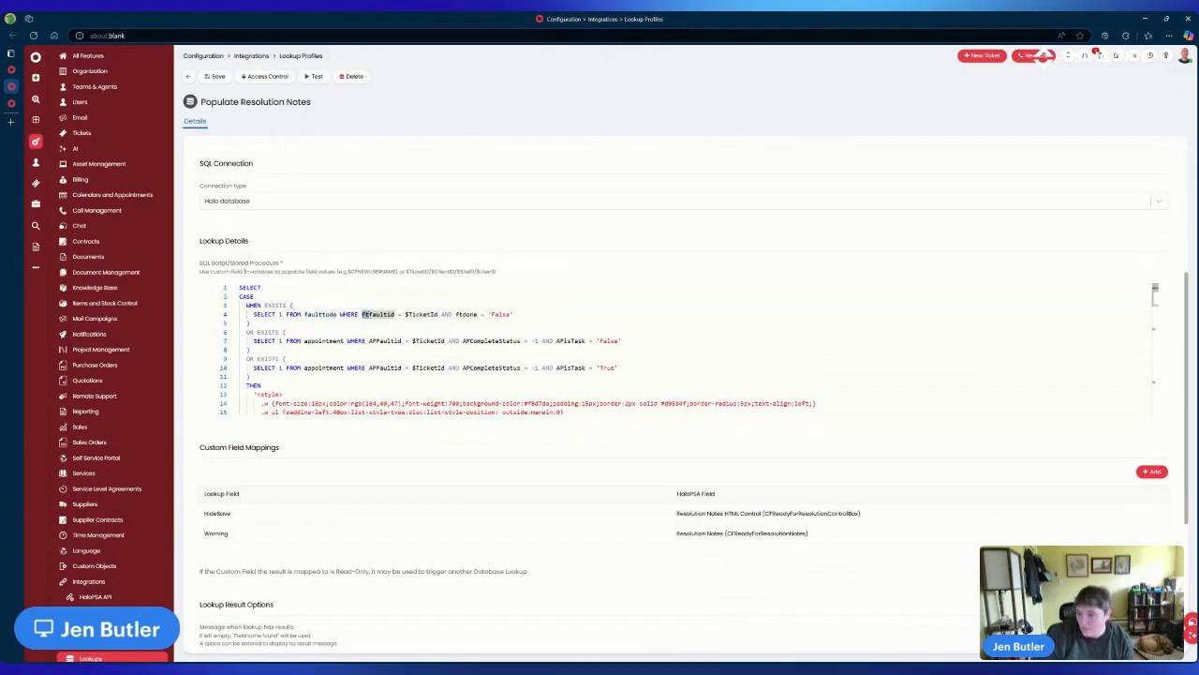
pyautogui.click(361, 314)
pyautogui.doubleClick(307, 314)
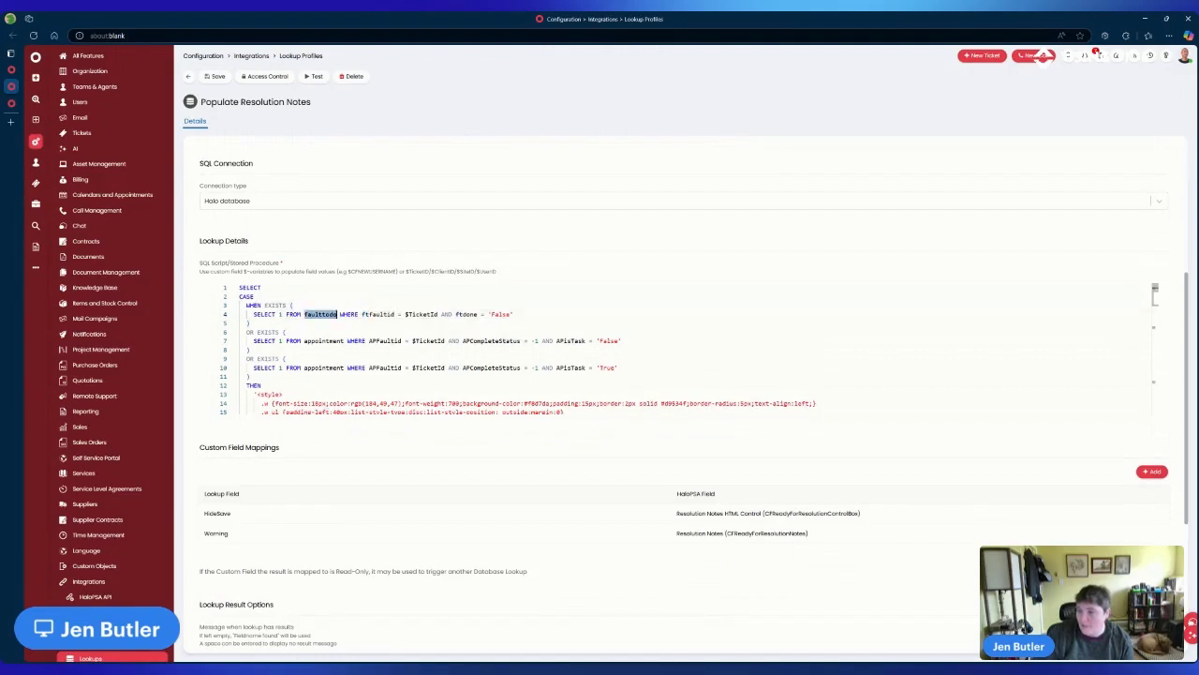
pyautogui.doubleClick(386, 341)
pyautogui.doubleClick(429, 340)
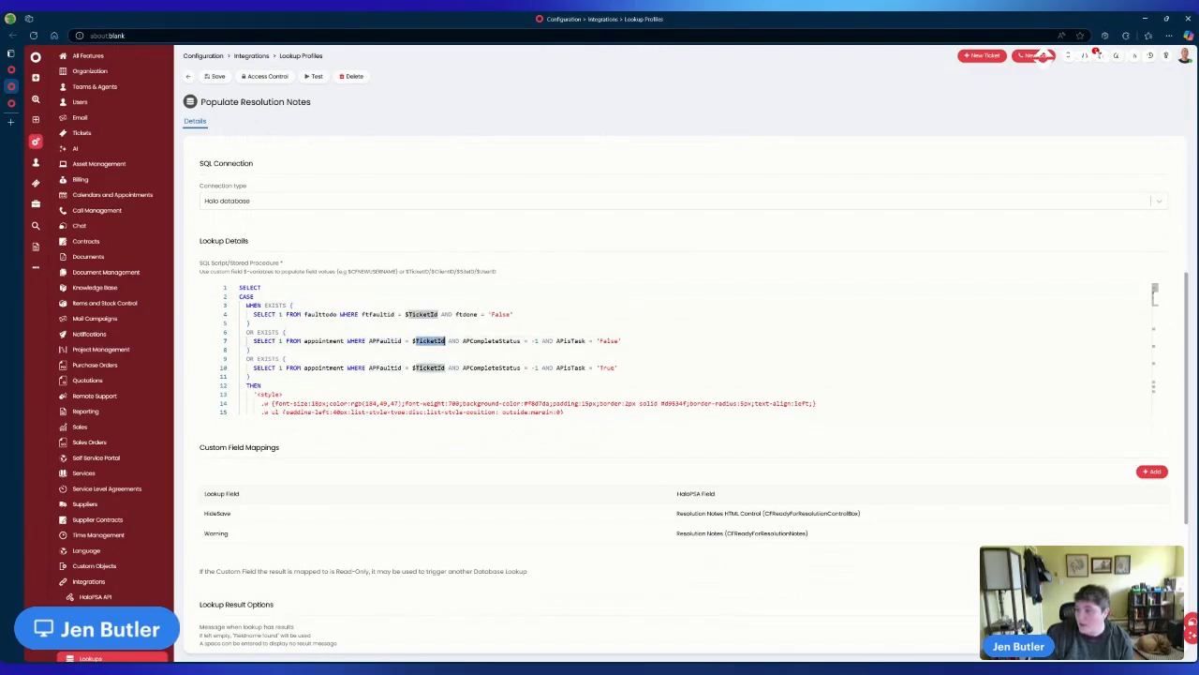
pyautogui.doubleClick(571, 340)
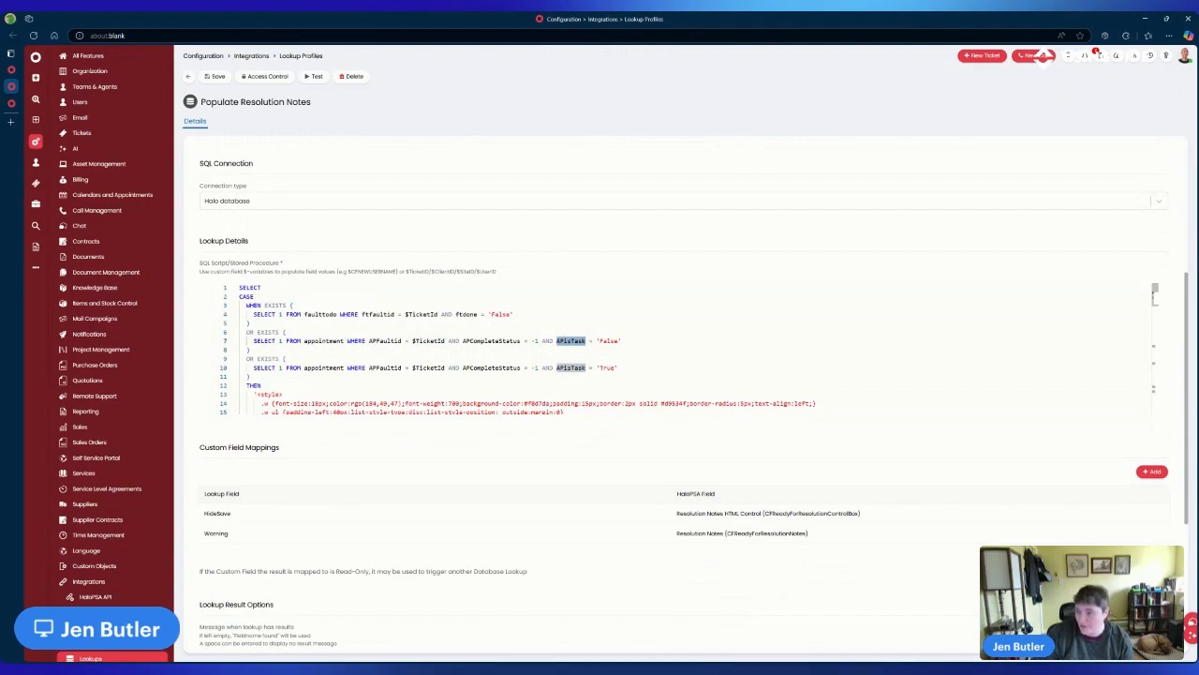
# - Examine the APCompleteStatus condition, the style block after THEN and the SELECT CThtml FROM cannedtext expression in the SQL script
pyautogui.doubleClick(484, 367)
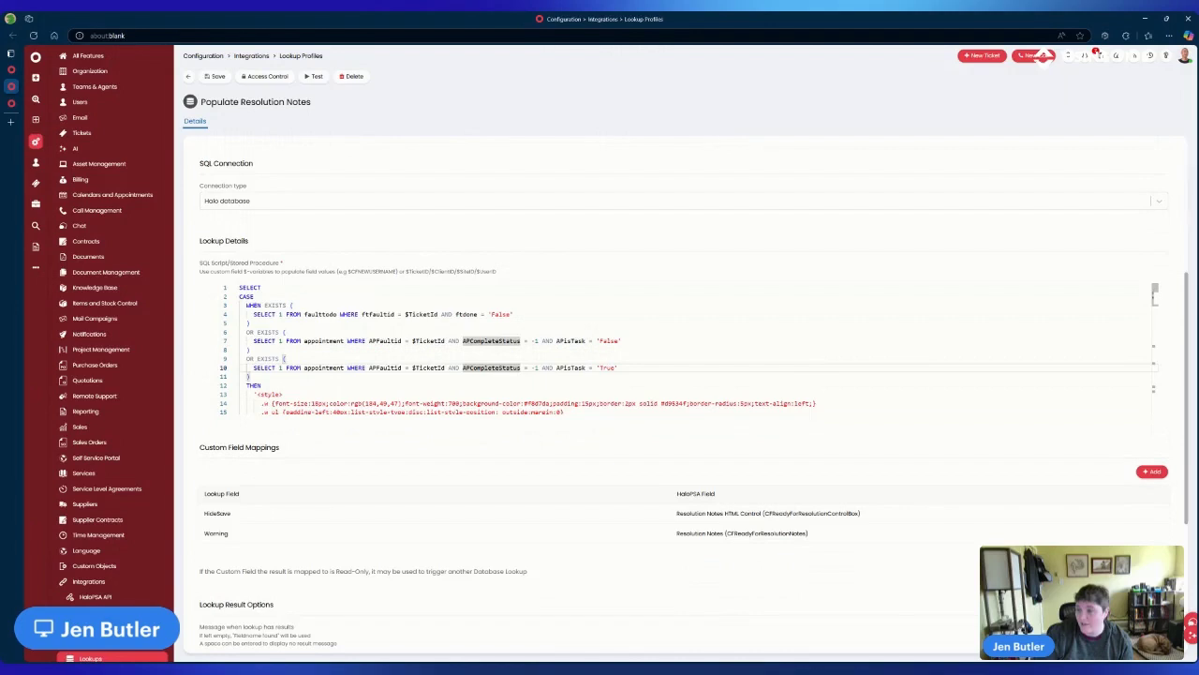
pyautogui.scroll(-3, 684, 348)
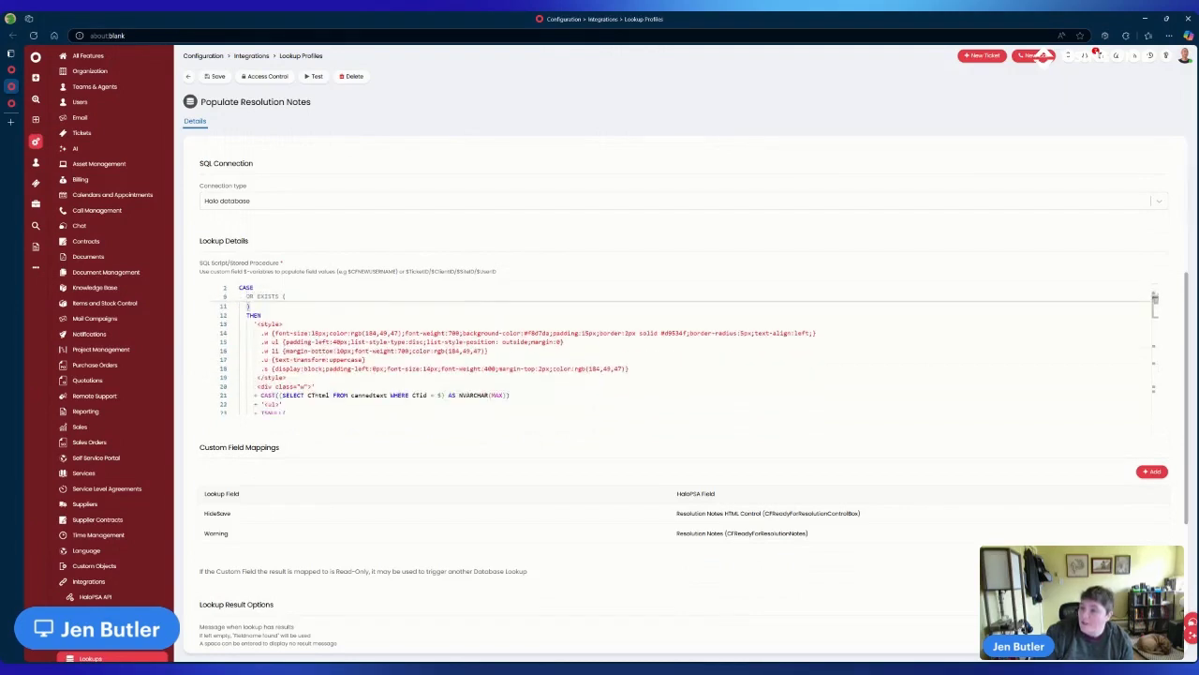
pyautogui.moveTo(246, 315); pyautogui.dragTo(509, 395)
pyautogui.scroll(-1, 684, 353)
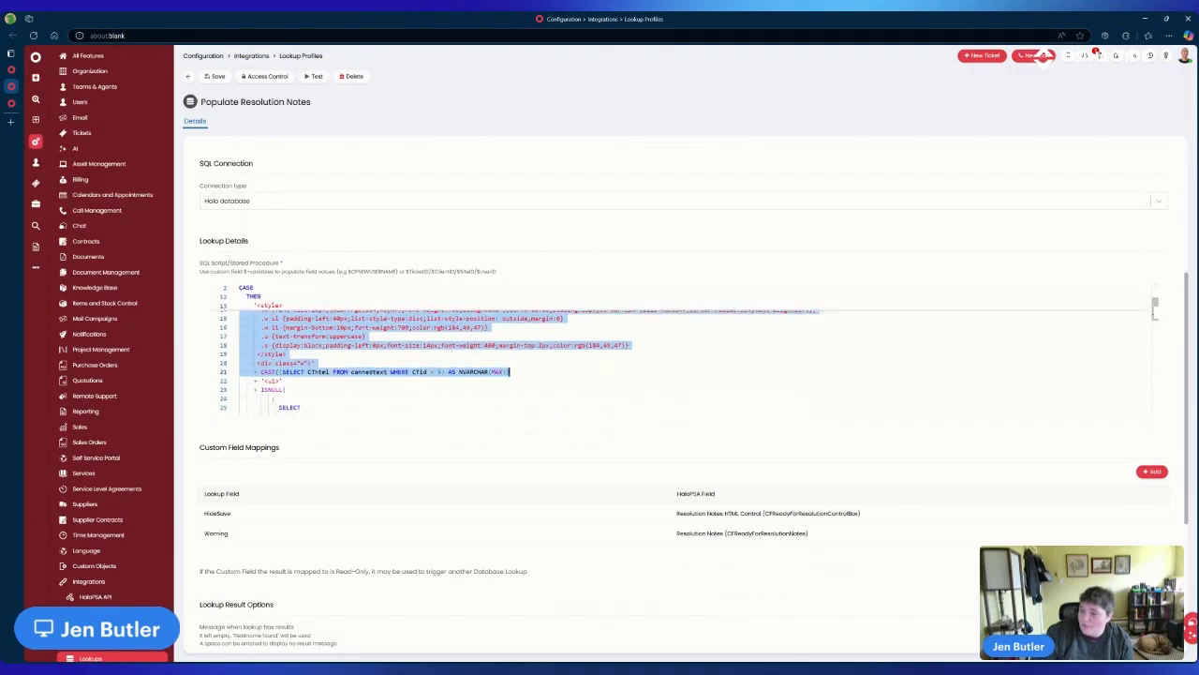
pyautogui.scroll(3, 684, 354)
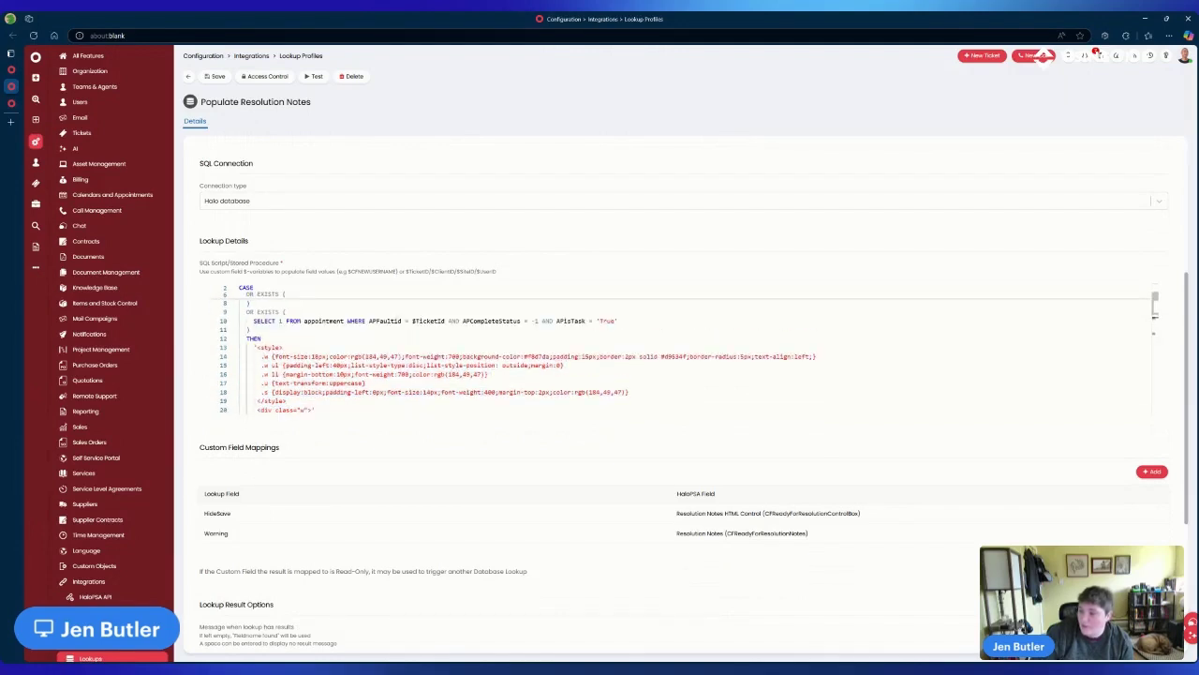
pyautogui.moveTo(255, 347); pyautogui.dragTo(316, 409)
pyautogui.scroll(-1, 684, 353)
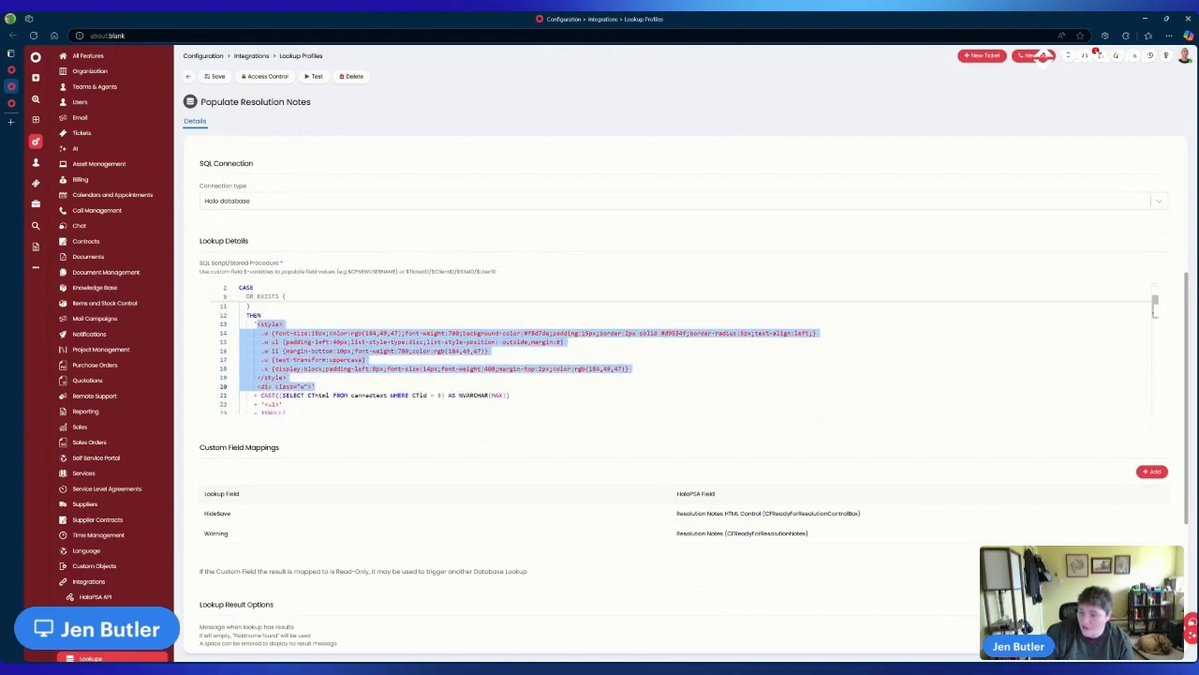
pyautogui.scroll(-2, 684, 353)
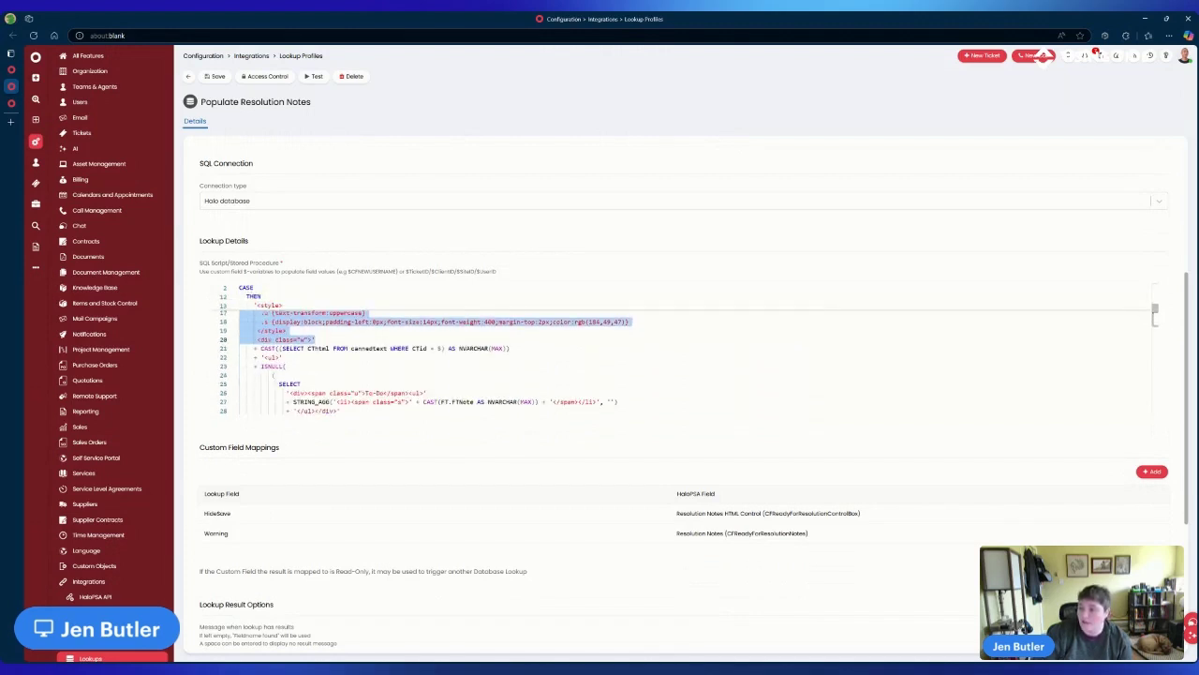
pyautogui.moveTo(316, 339); pyautogui.dragTo(508, 348)
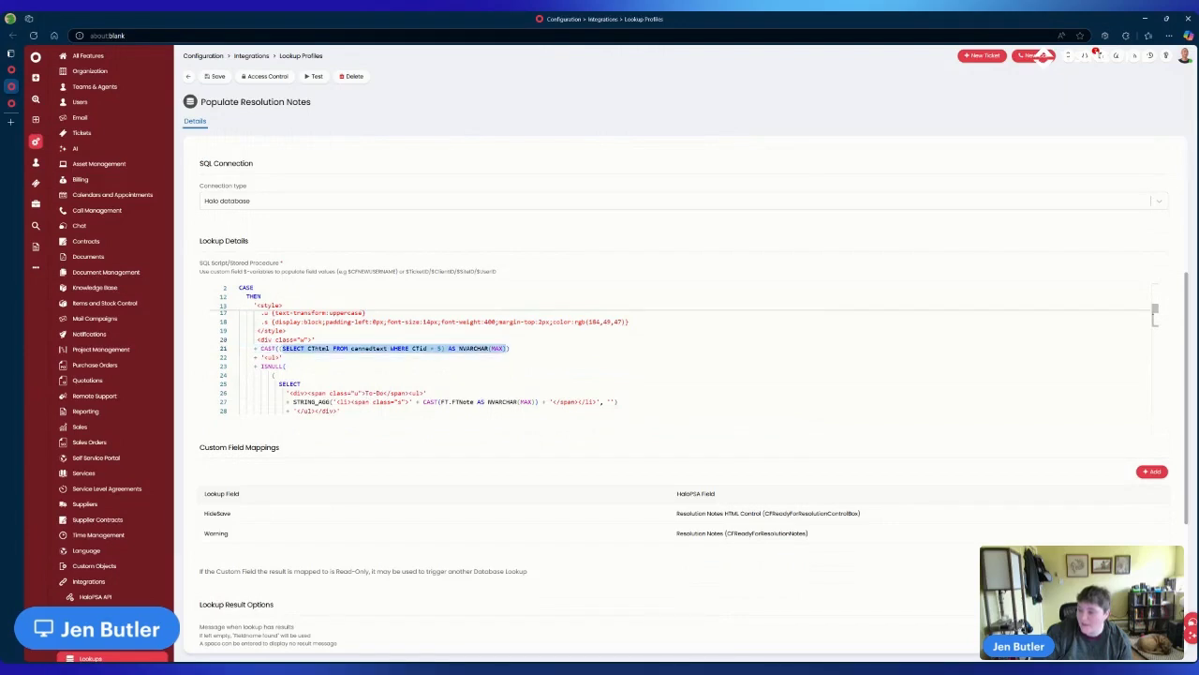
pyautogui.moveTo(279, 348); pyautogui.dragTo(509, 347)
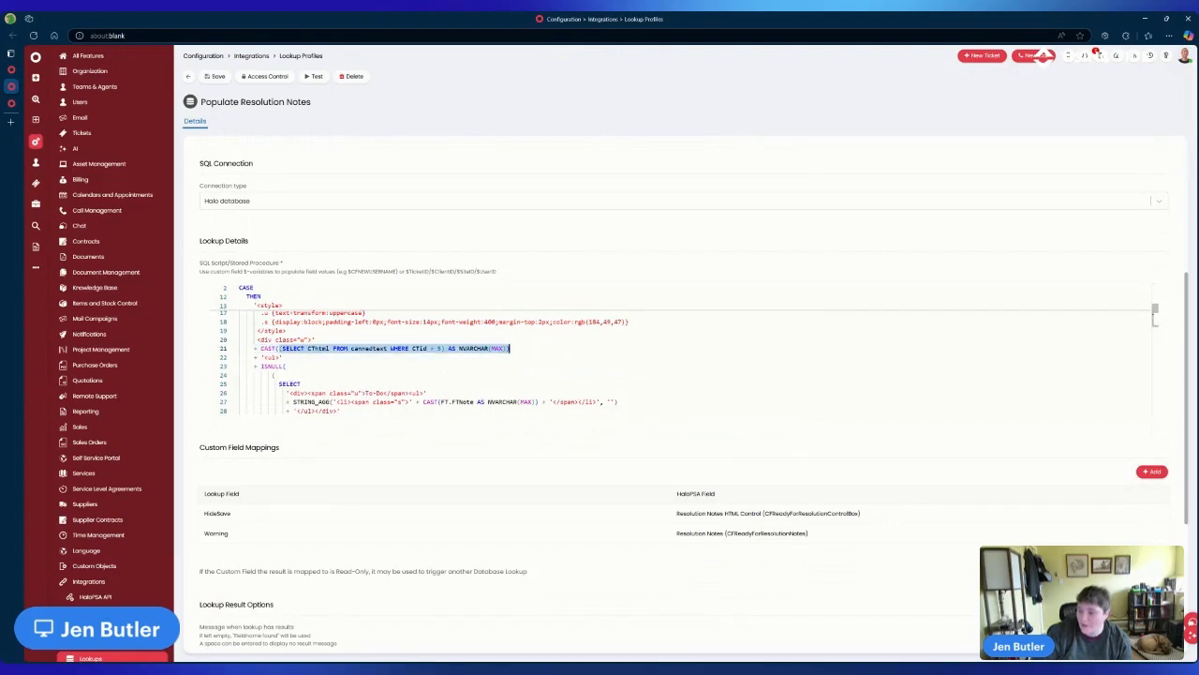
# - Open the ticket canned text list in configuration and review the Approve Resolution Memo entry
pyautogui.click(82, 132)
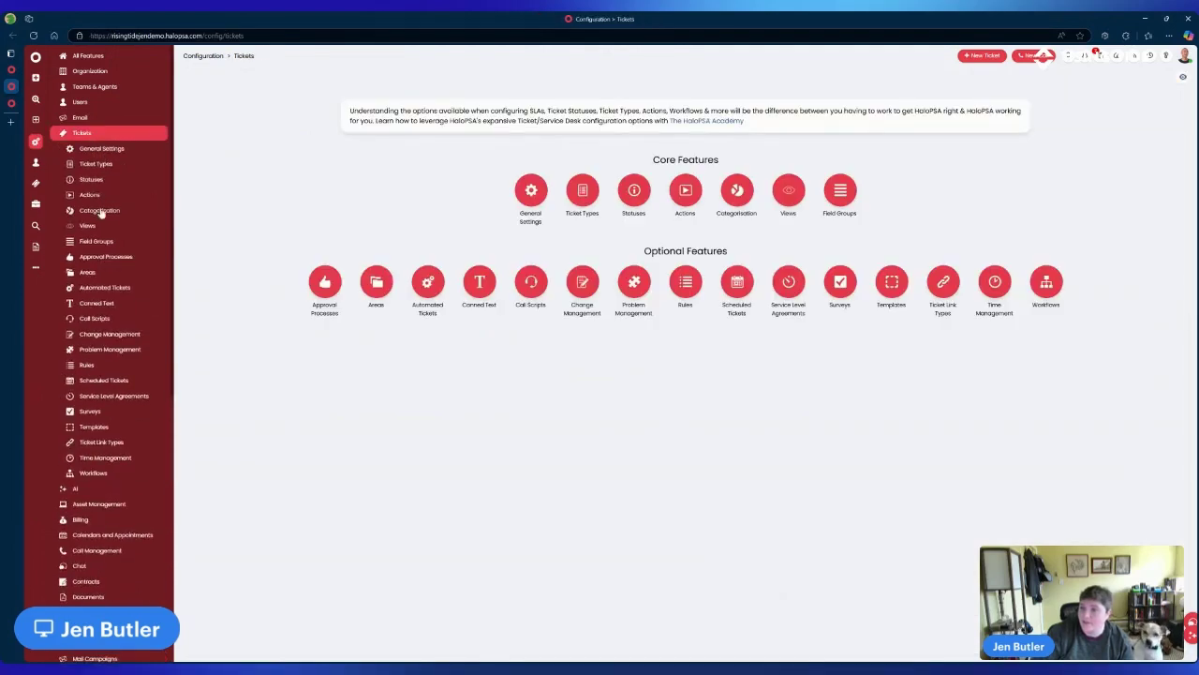
pyautogui.click(97, 304)
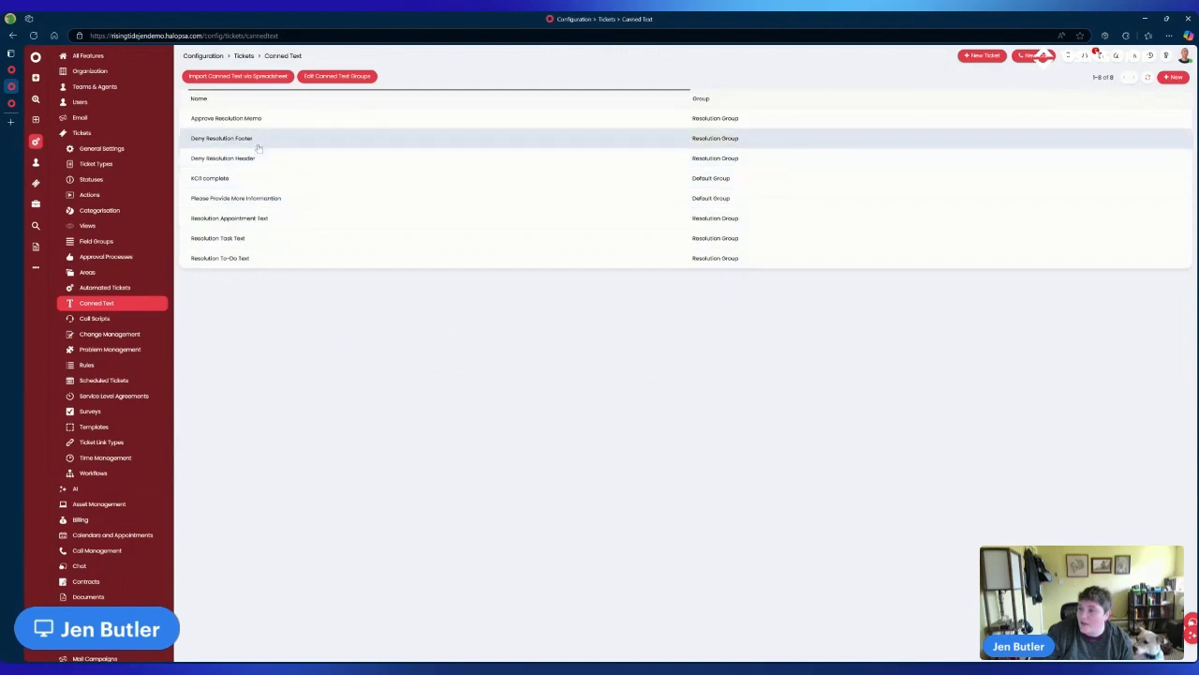
pyautogui.click(270, 118)
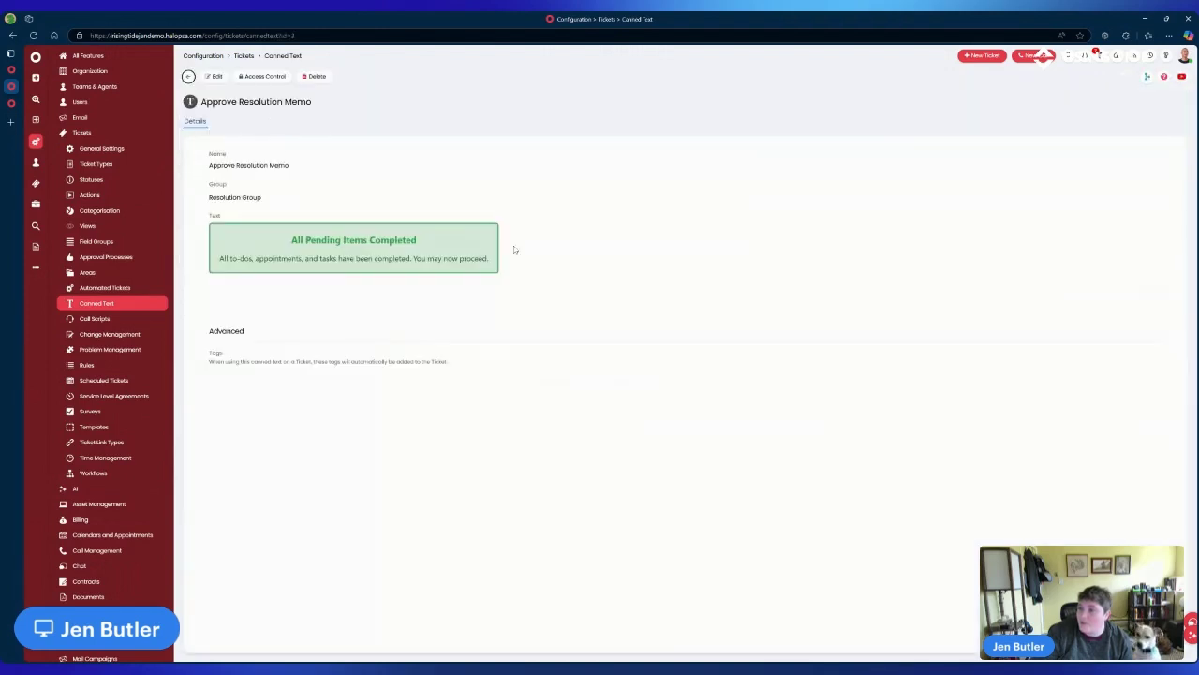
pyautogui.click(188, 75)
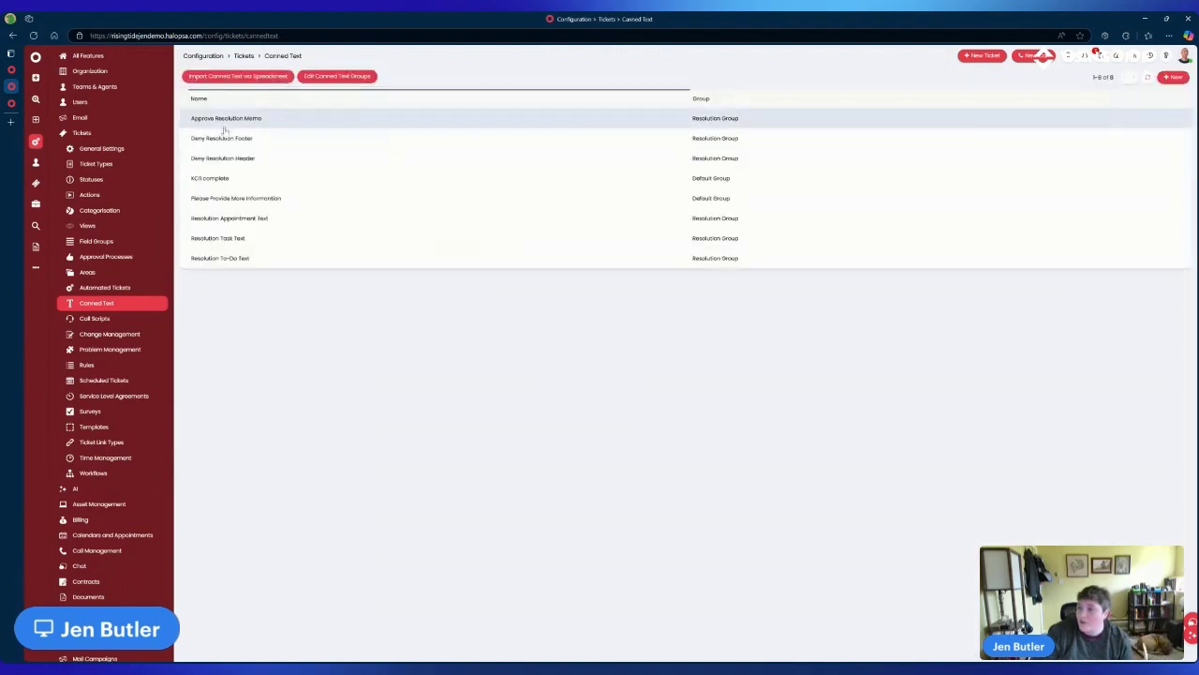
# - Review the text of the Deny Resolution Footer and Deny Resolution Header canned texts, and return to the list
pyautogui.click(225, 138)
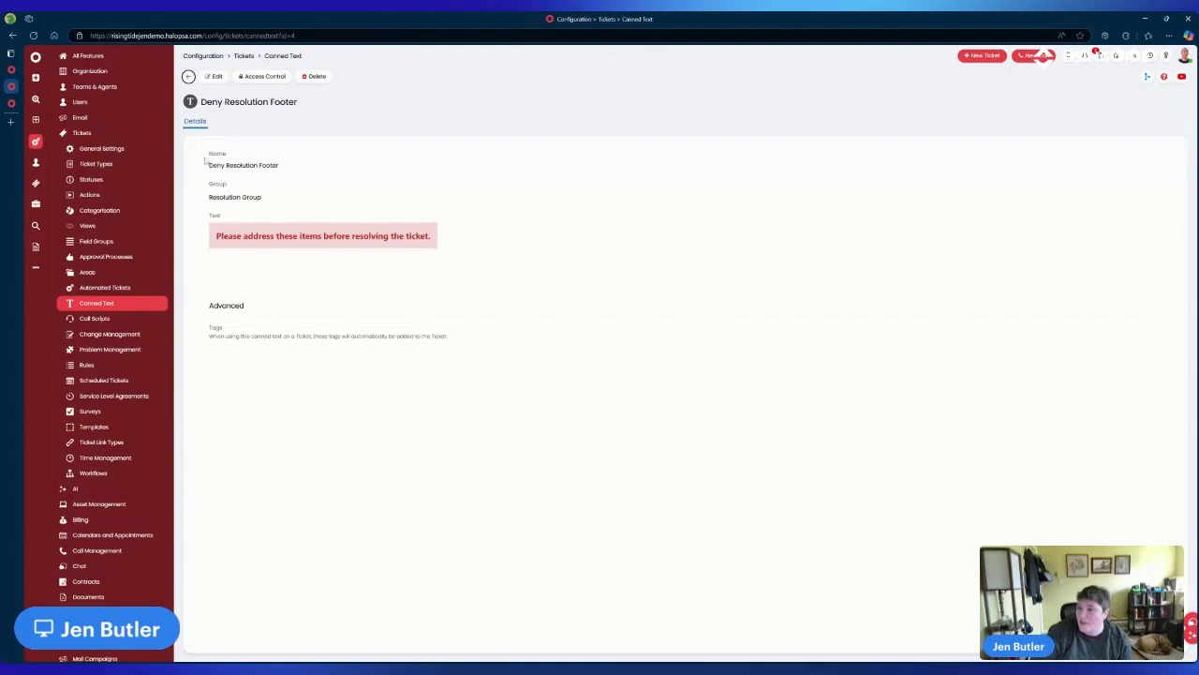
pyautogui.click(188, 76)
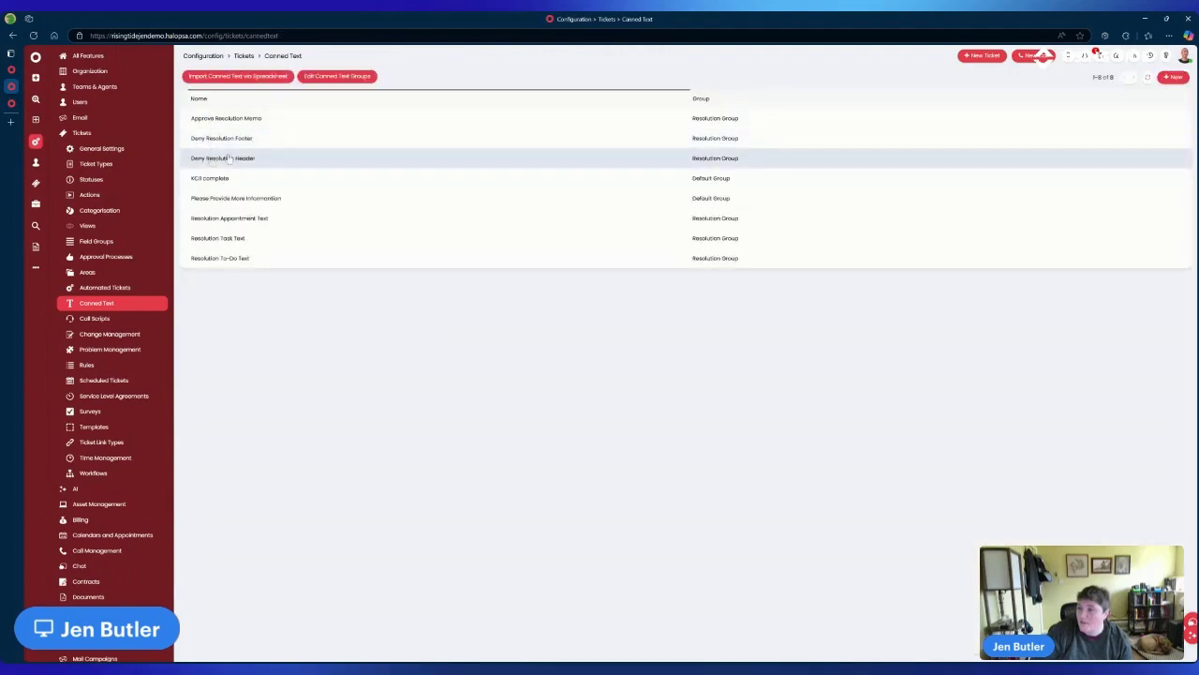
pyautogui.click(230, 157)
pyautogui.doubleClick(306, 236)
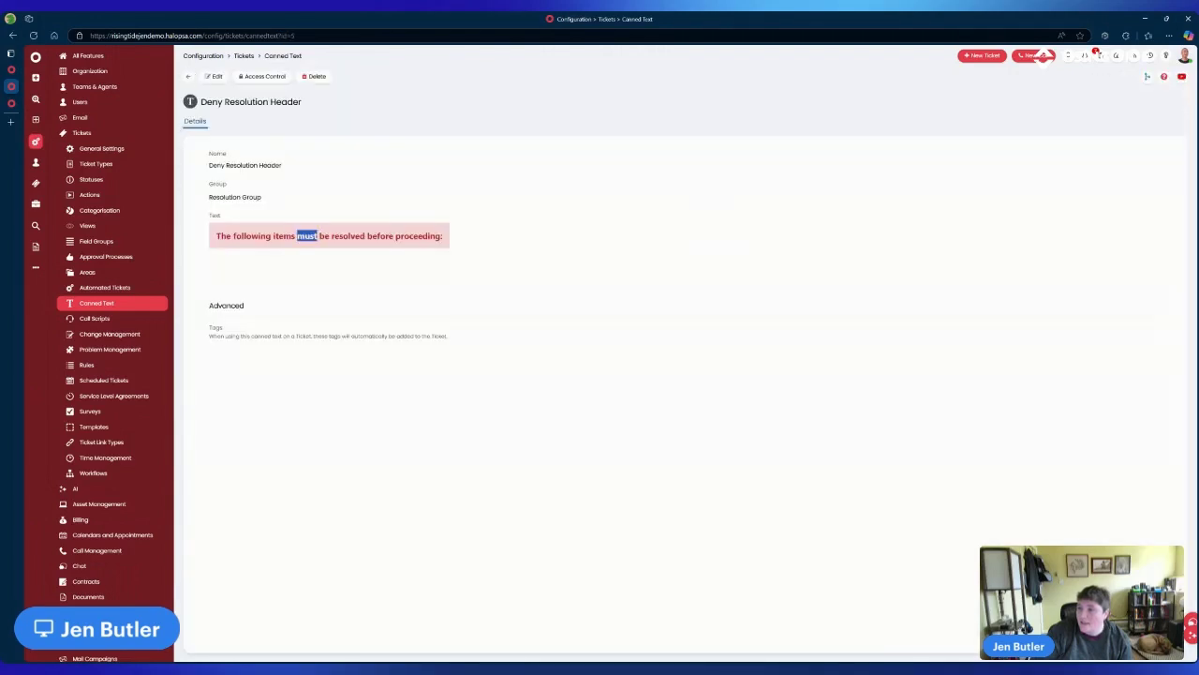
pyautogui.tripleClick(306, 236)
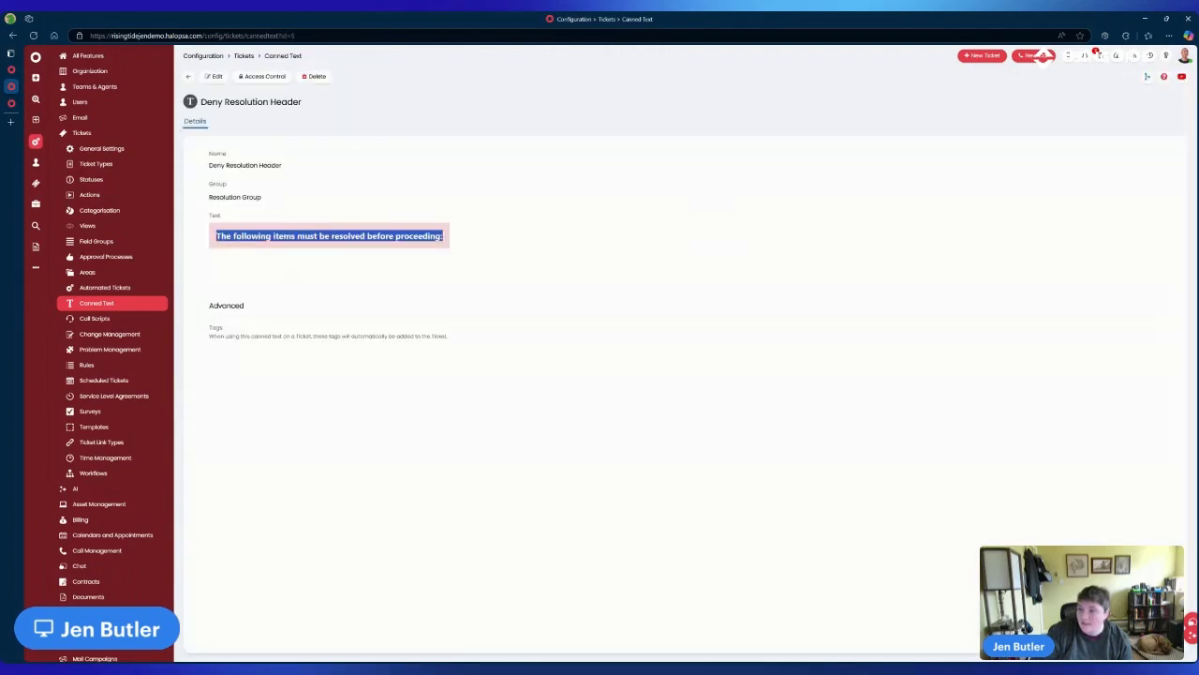
pyautogui.click(188, 76)
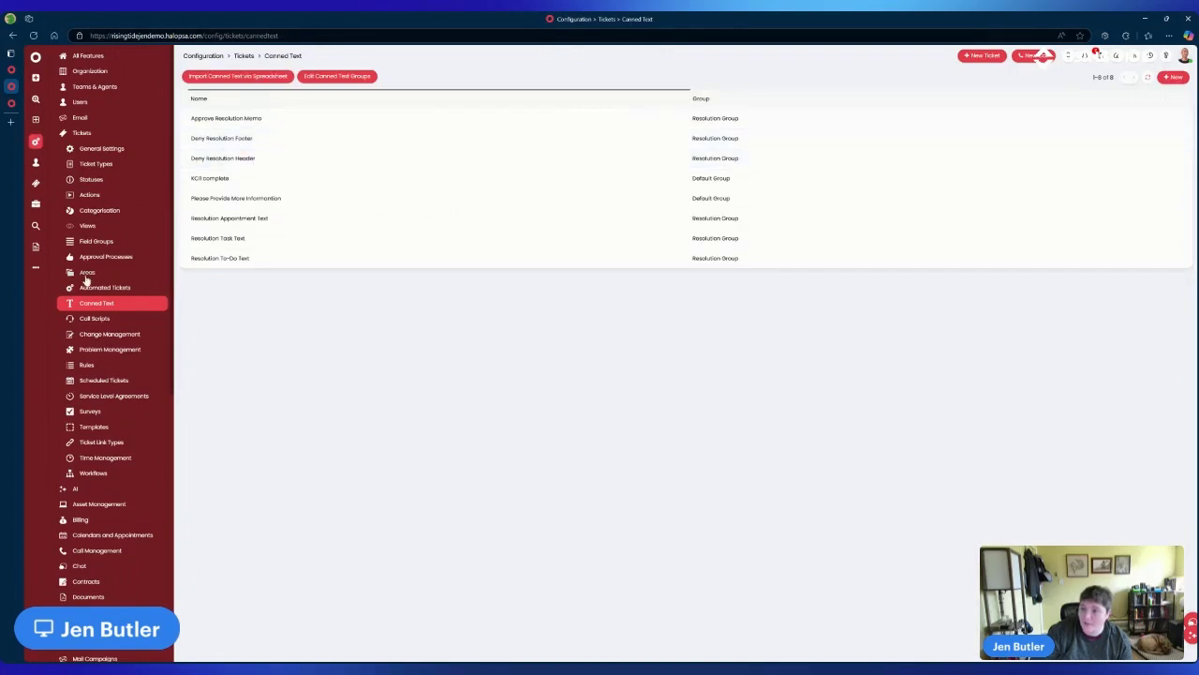
# - Return to the integration lookup profiles in a separate browser tab and open the "Populate Resolution Notes" profile
pyautogui.click(12, 36)
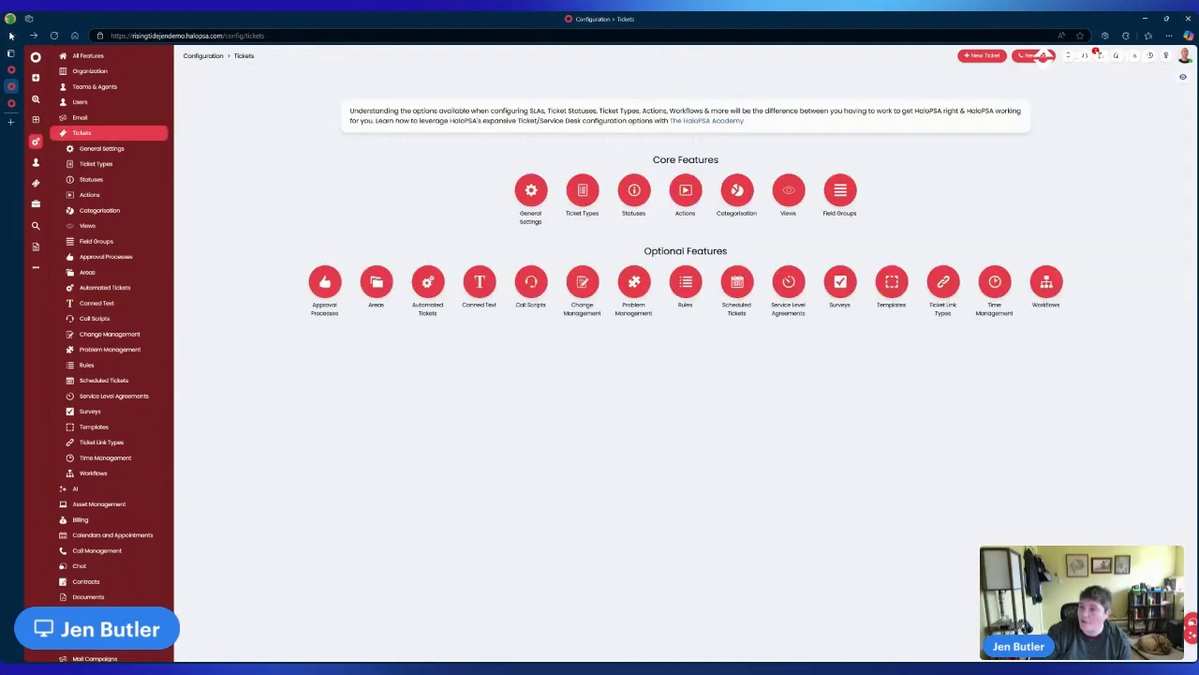
pyautogui.click(31, 35)
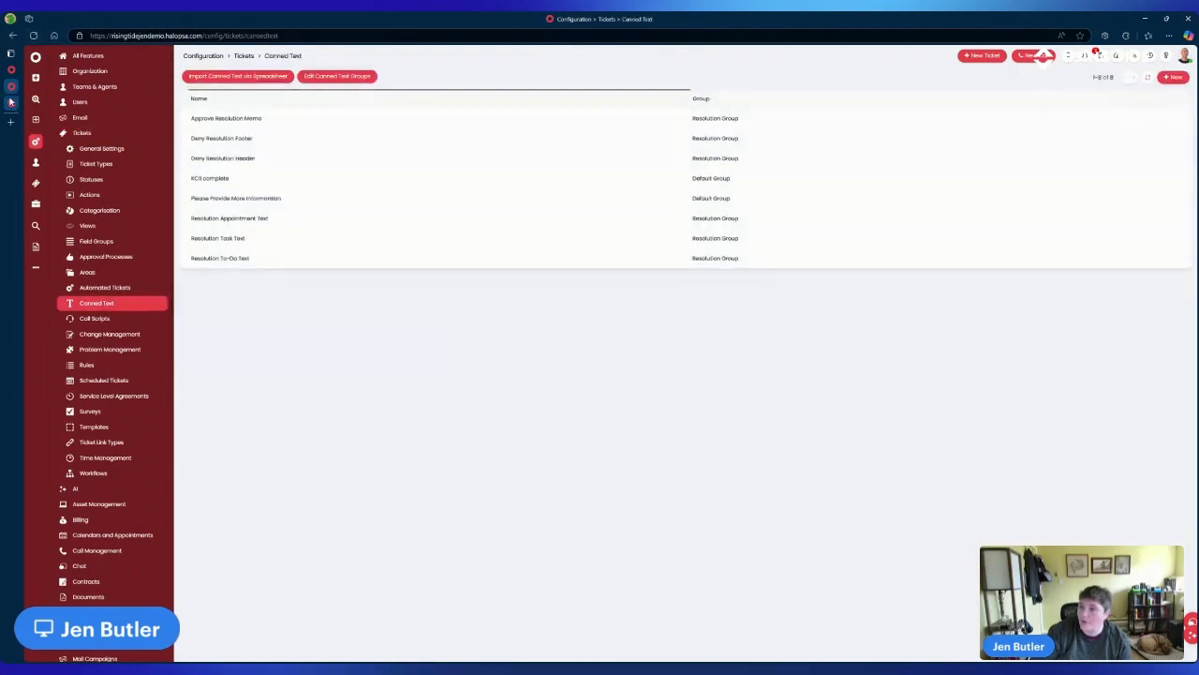
pyautogui.click(37, 108)
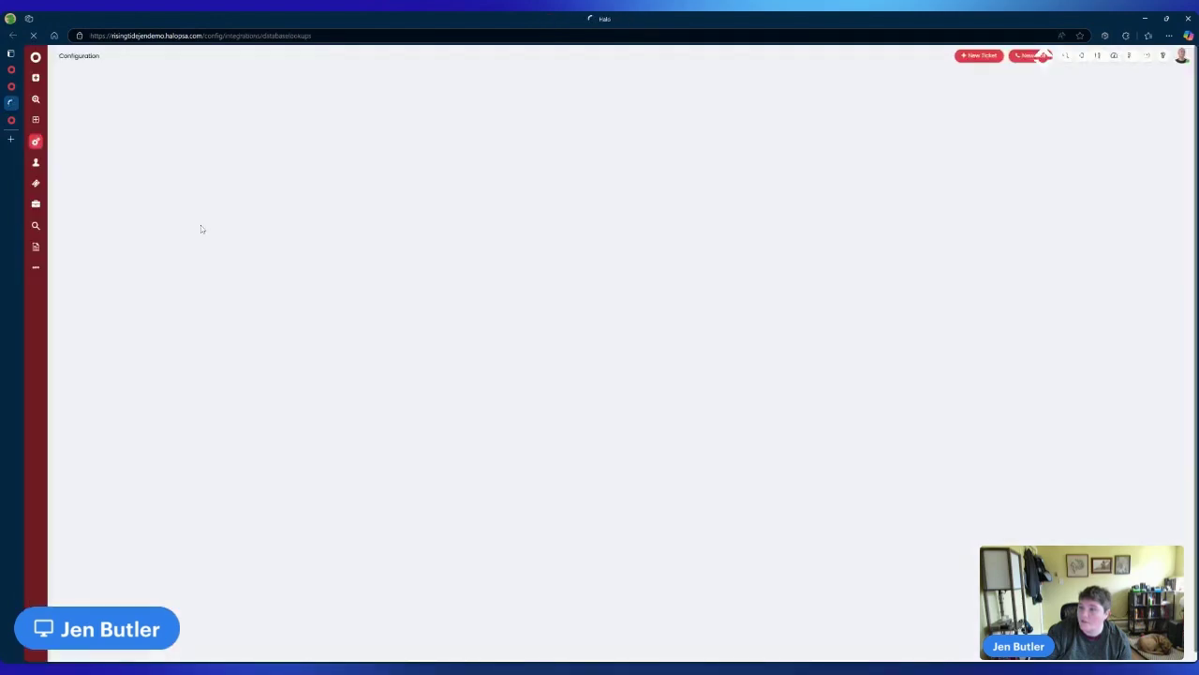
pyautogui.click(240, 148)
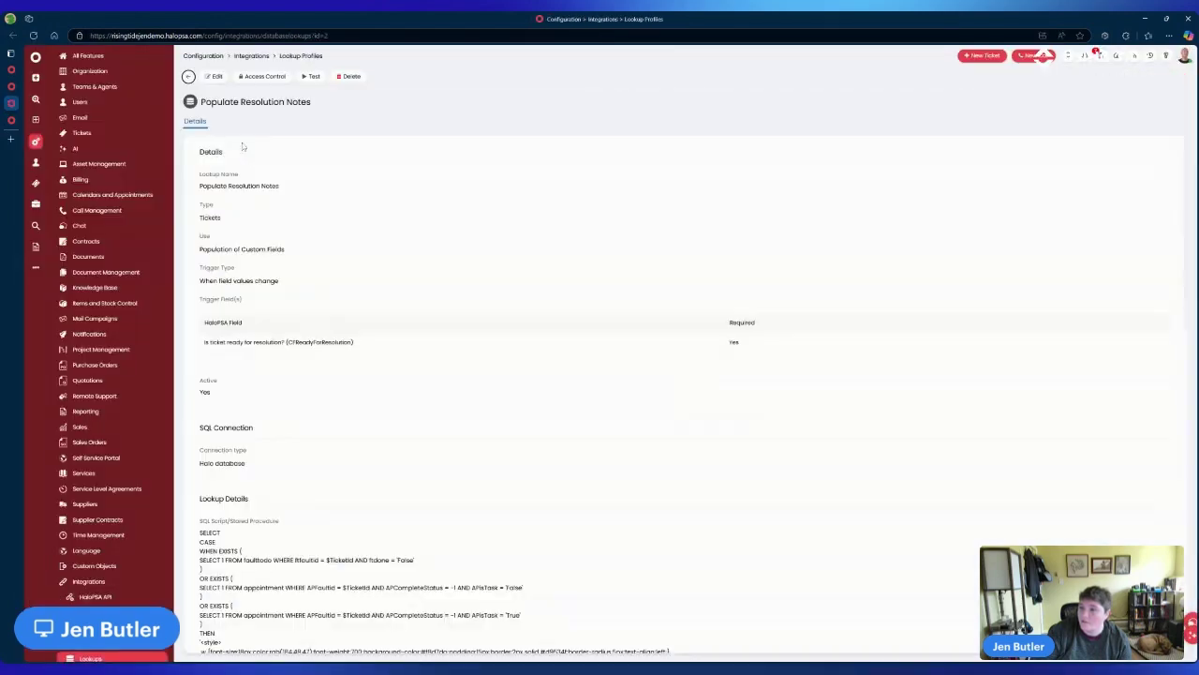
# - Examine the Warning part of the SQL script, including the STRING_AGG subqueries that list to-dos, appointments and tasks
pyautogui.scroll(-8, 378, 282)
pyautogui.scroll(-8, 279, 304)
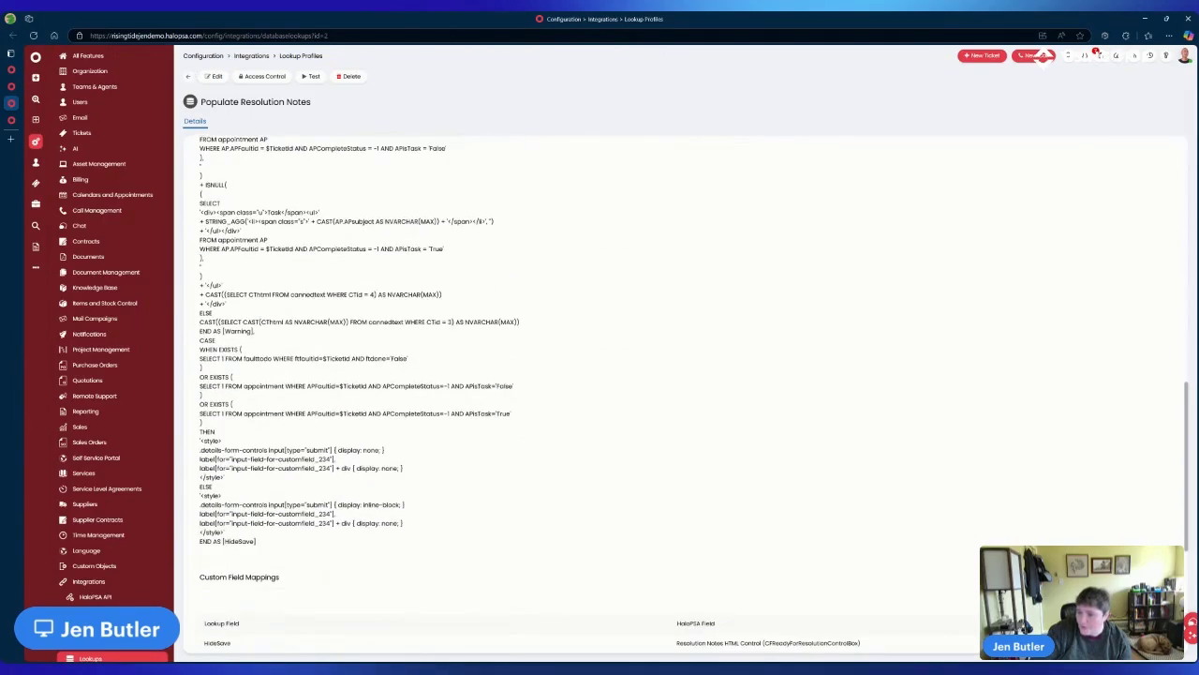
pyautogui.moveTo(256, 331); pyautogui.dragTo(199, 184)
pyautogui.scroll(2, 215, 296)
pyautogui.scroll(1, 225, 288)
pyautogui.scroll(2, 202, 241)
pyautogui.scroll(-3, 200, 184)
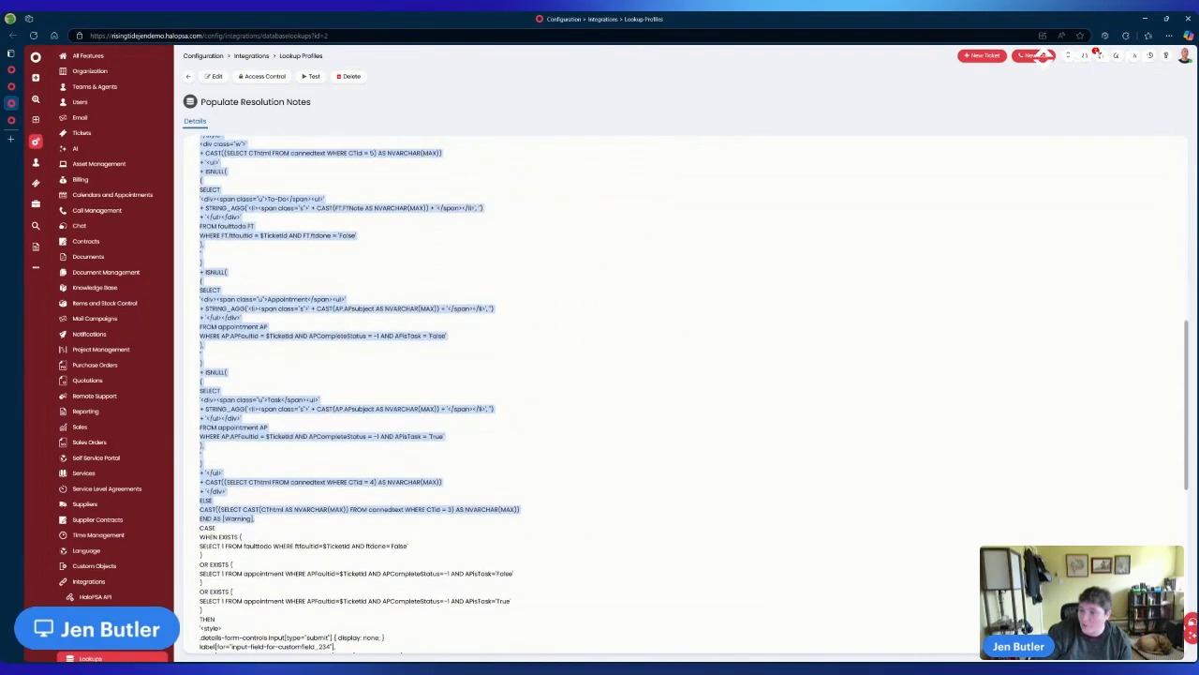
pyautogui.press('Left')
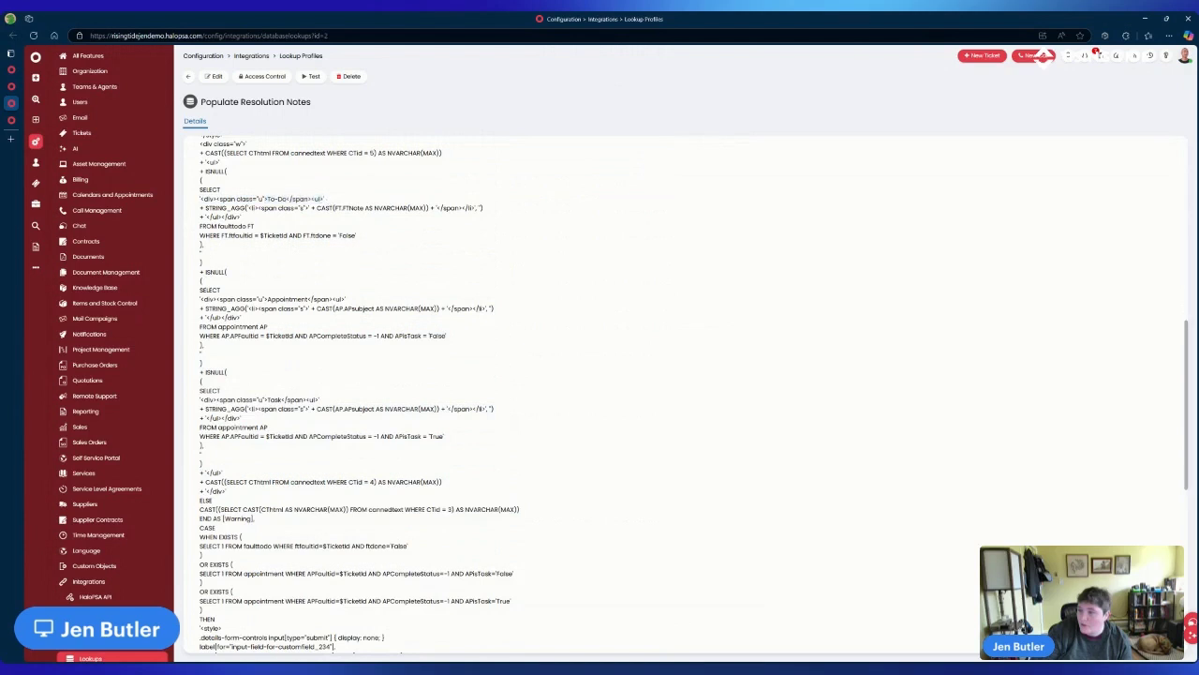
pyautogui.doubleClick(222, 208)
pyautogui.moveTo(222, 208); pyautogui.dragTo(431, 448)
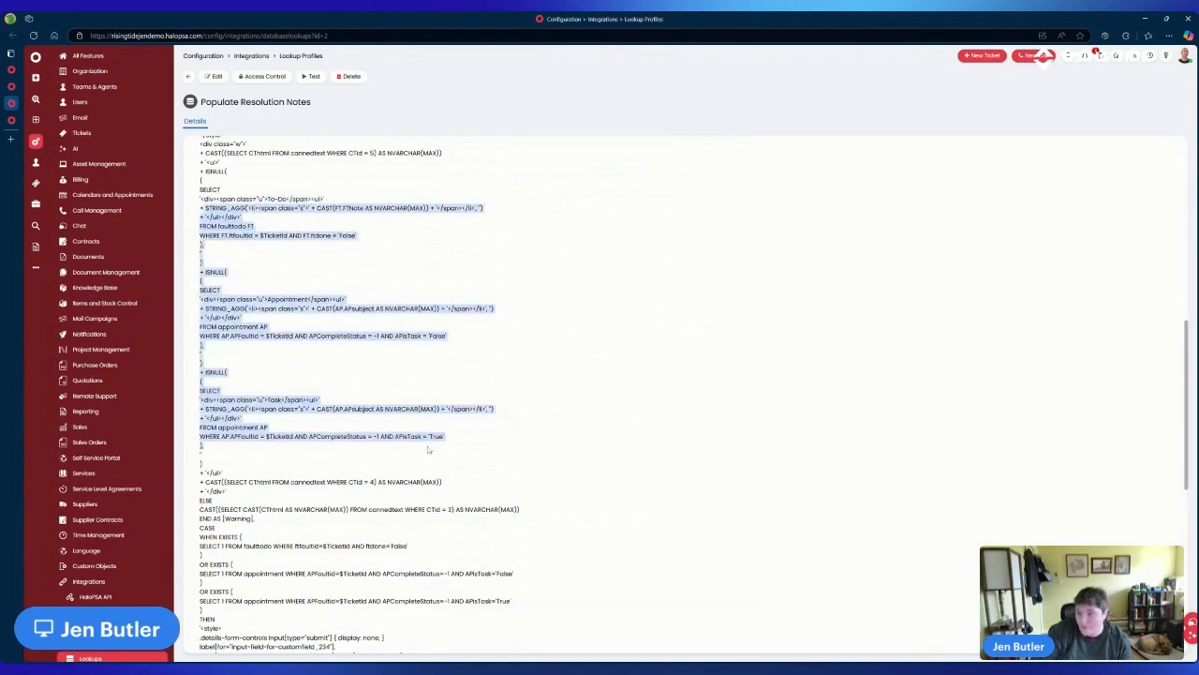
# - Examine the HideSave CASE expression and its CSS display rules for the submit input and the customfield_234 label
pyautogui.scroll(-3, 358, 357)
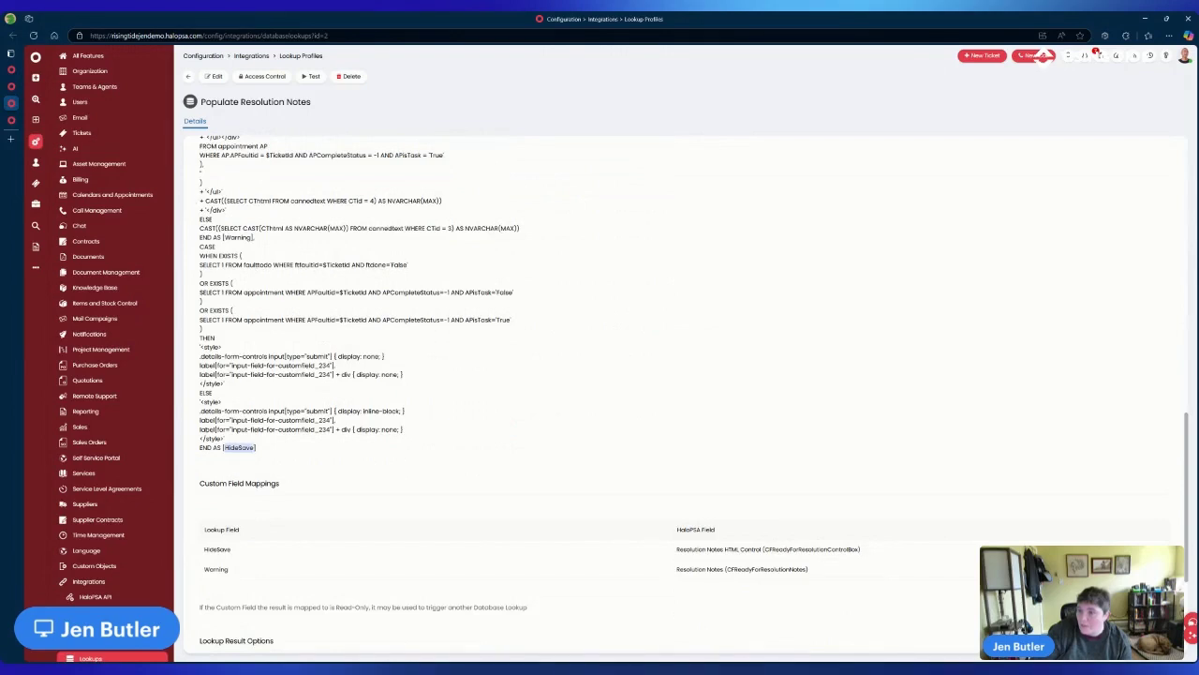
pyautogui.moveTo(267, 450); pyautogui.dragTo(187, 241)
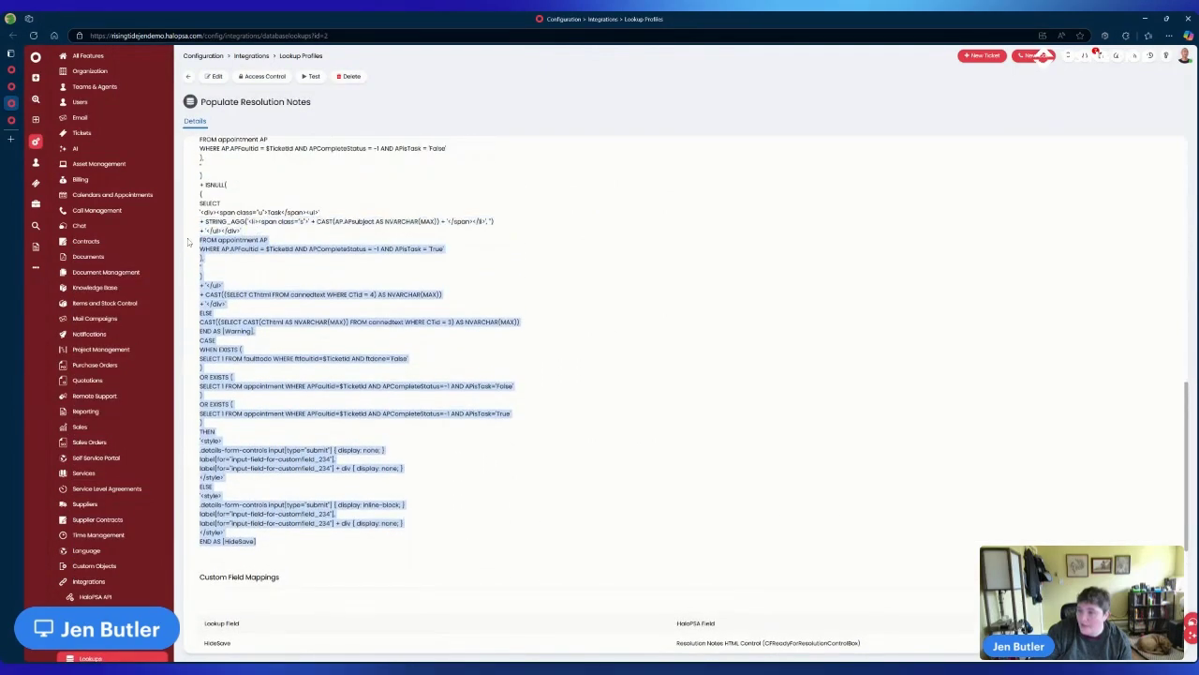
pyautogui.click(257, 285)
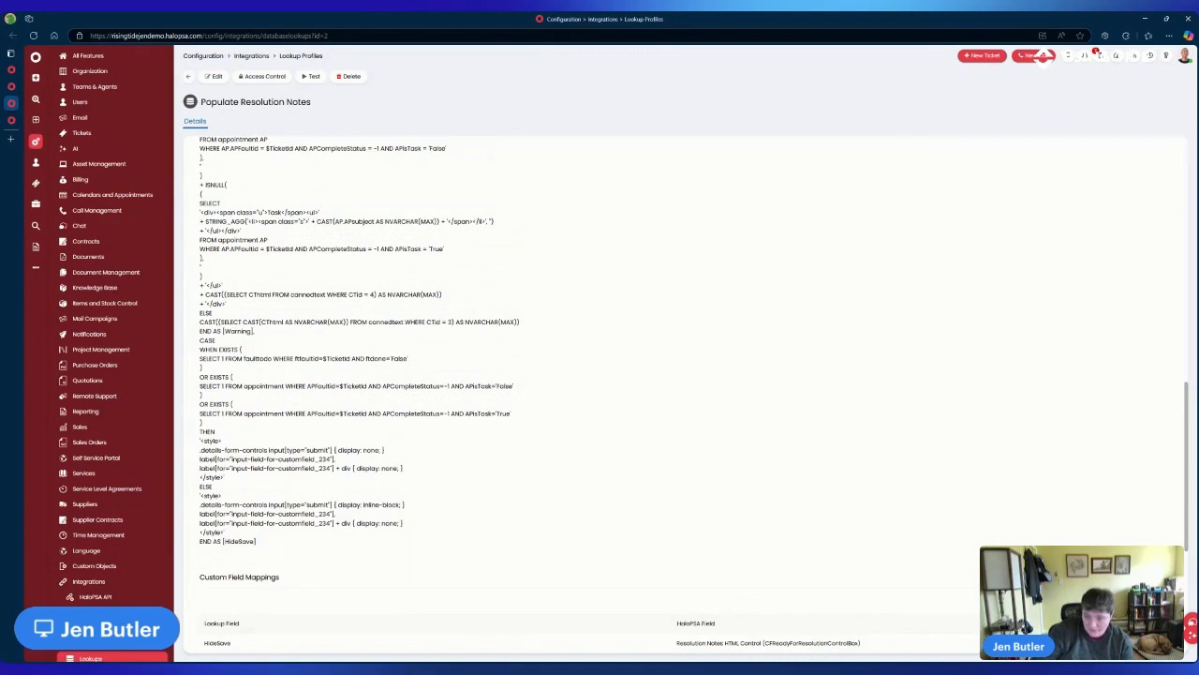
pyautogui.doubleClick(370, 449)
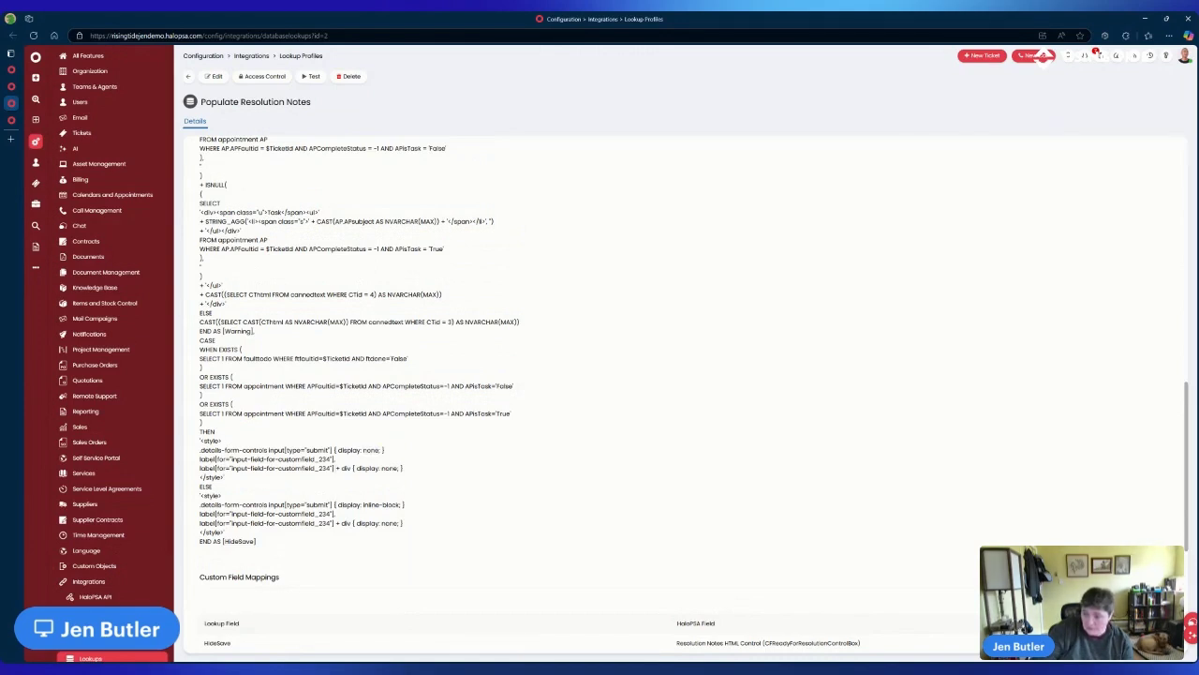
pyautogui.tripleClick(281, 467)
pyautogui.click(284, 480)
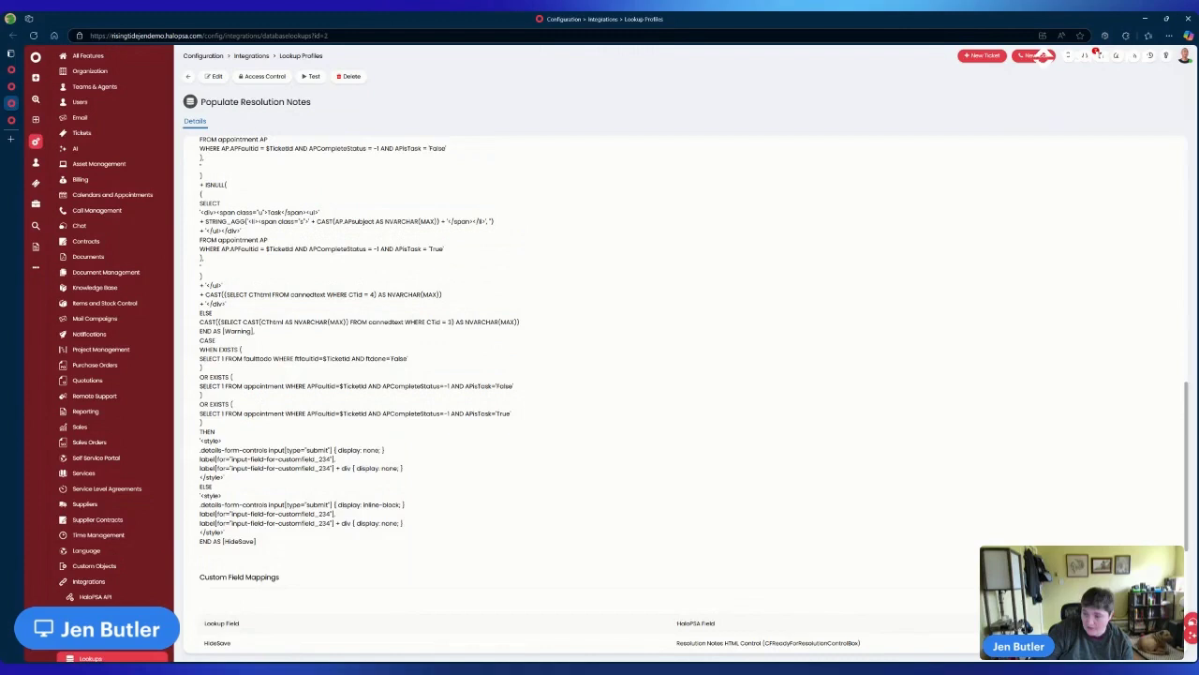
pyautogui.doubleClick(371, 504)
pyautogui.click(334, 484)
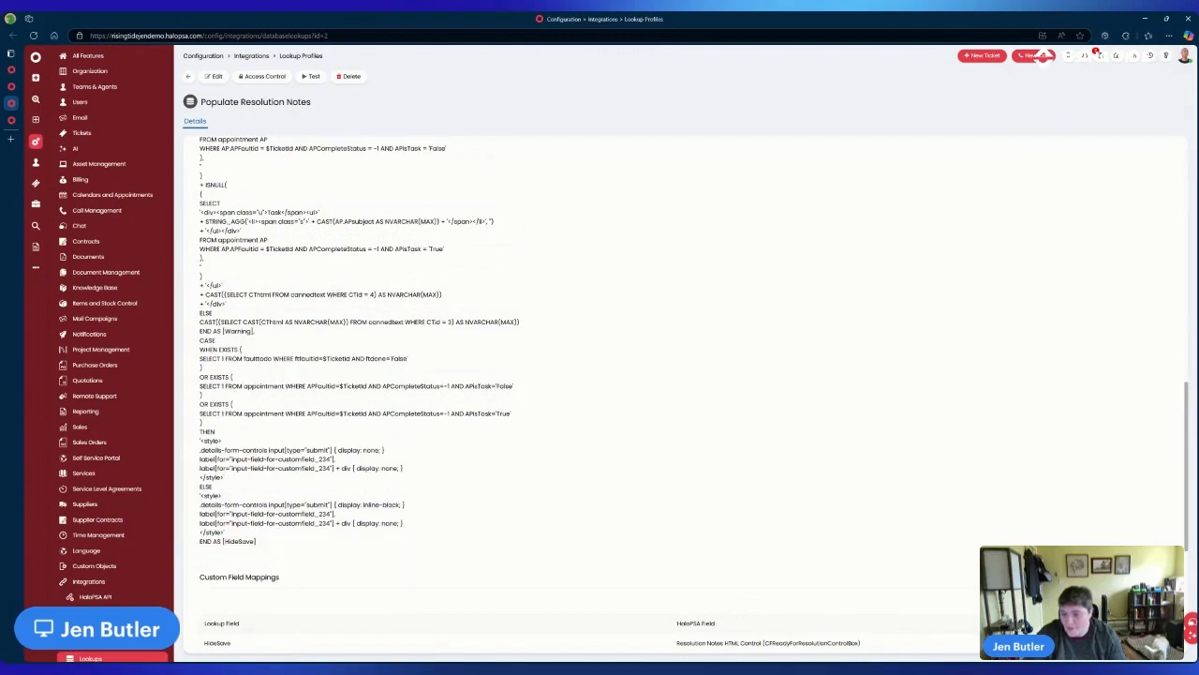
pyautogui.scroll(-1, 255, 535)
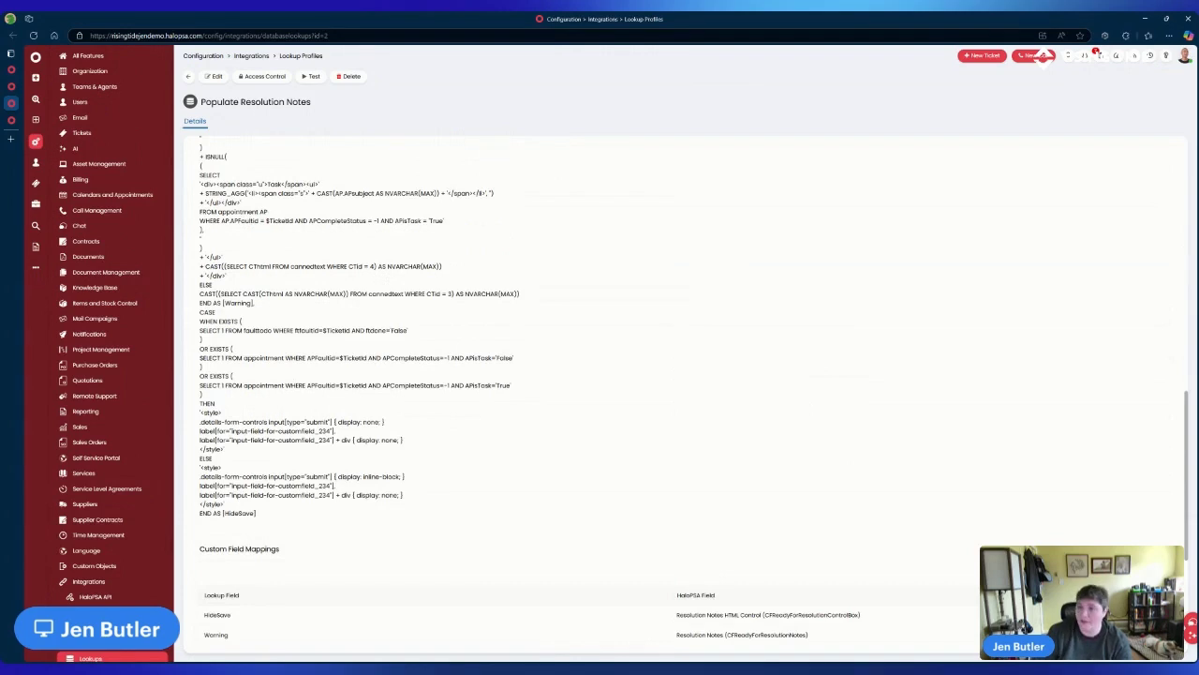
# - Switch to the ticket list, open the "Telephony System Offline" ticket and start its Resolve action
pyautogui.click(11, 71)
pyautogui.click(11, 86)
pyautogui.click(9, 83)
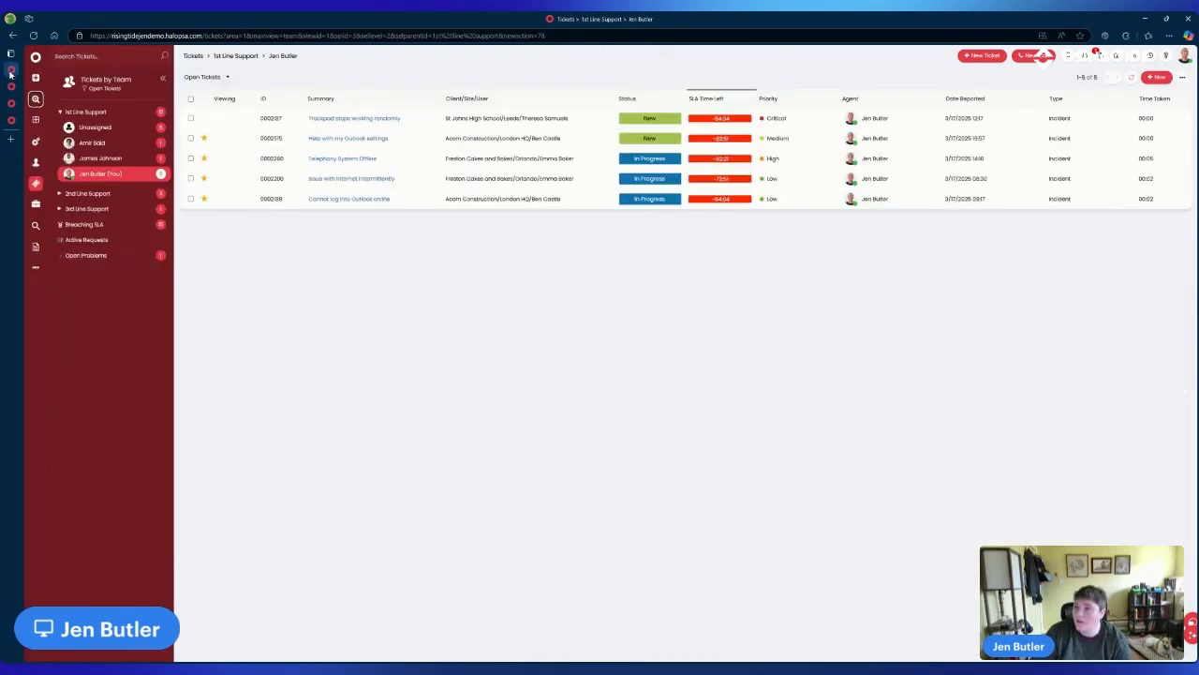
pyautogui.click(619, 170)
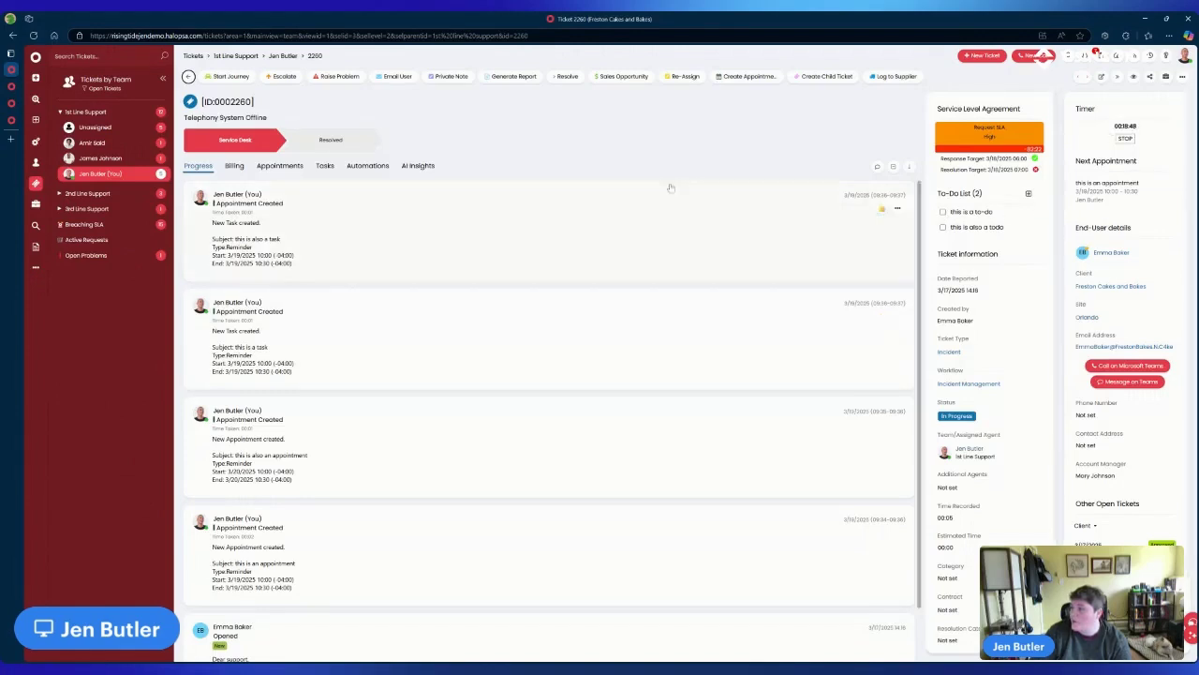
pyautogui.click(567, 77)
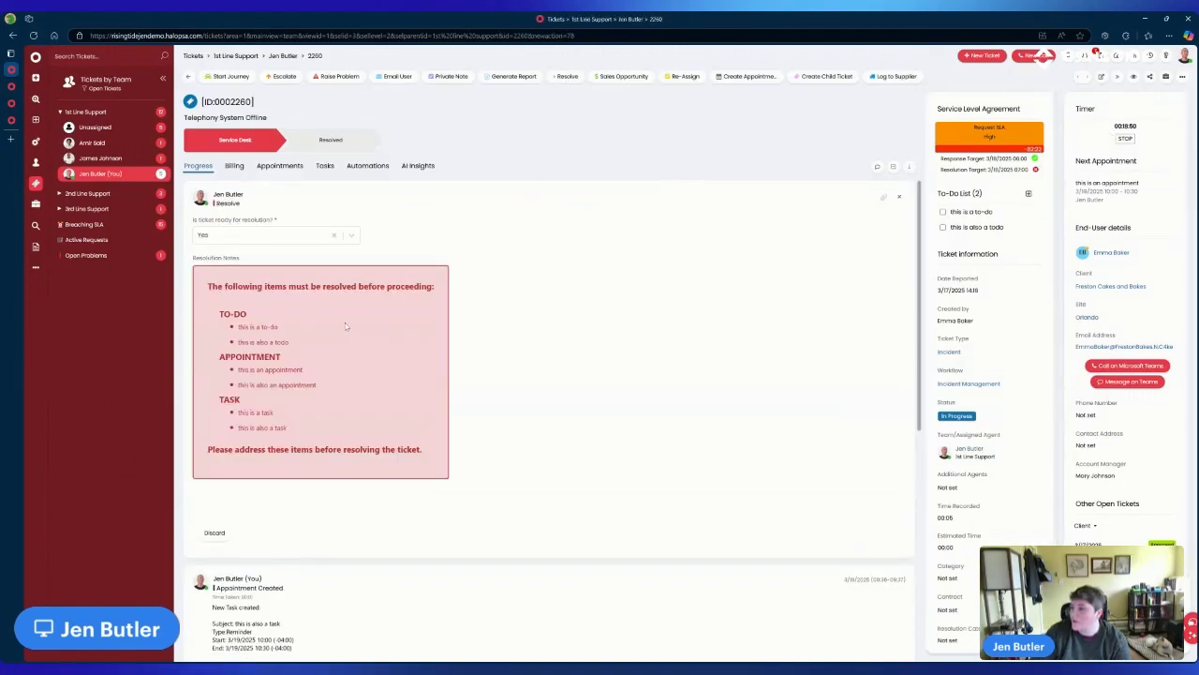
# - Switch "Is ticket ready for resolution?" to No and back to Yes, and examine the to-dos, appointments and tasks listed in the warning
pyautogui.click(272, 235)
pyautogui.click(258, 267)
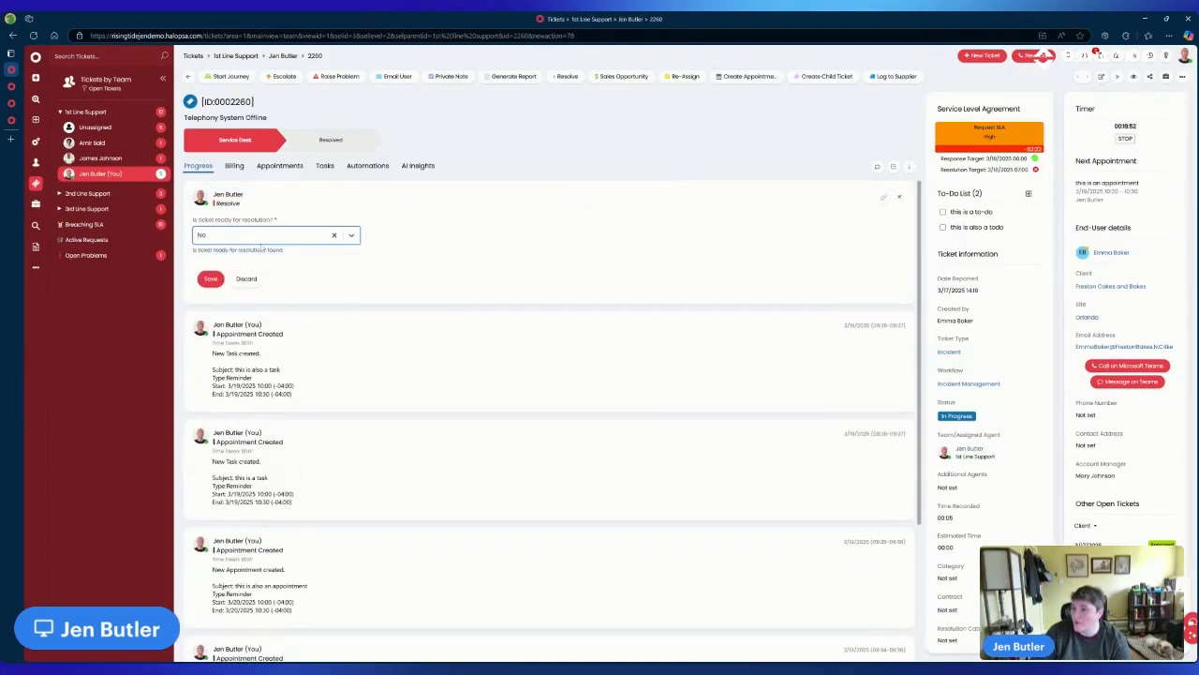
pyautogui.click(263, 235)
pyautogui.click(258, 254)
pyautogui.moveTo(219, 321); pyautogui.dragTo(305, 370)
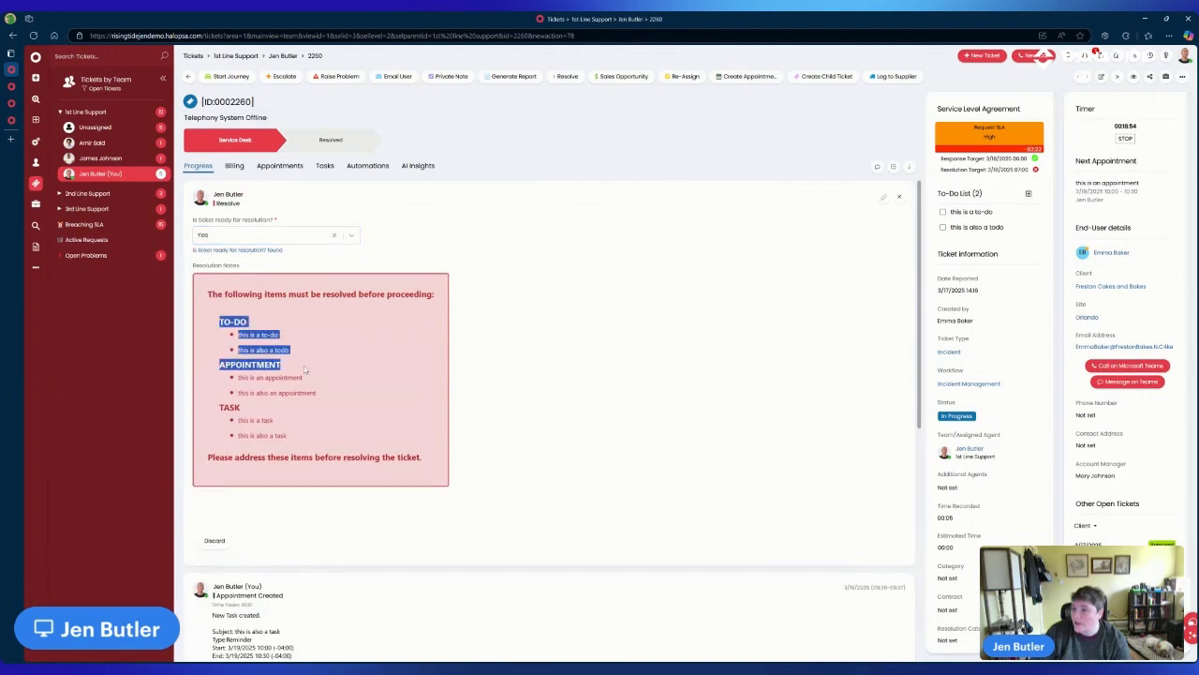
pyautogui.click(210, 351)
pyautogui.moveTo(223, 321); pyautogui.dragTo(384, 416)
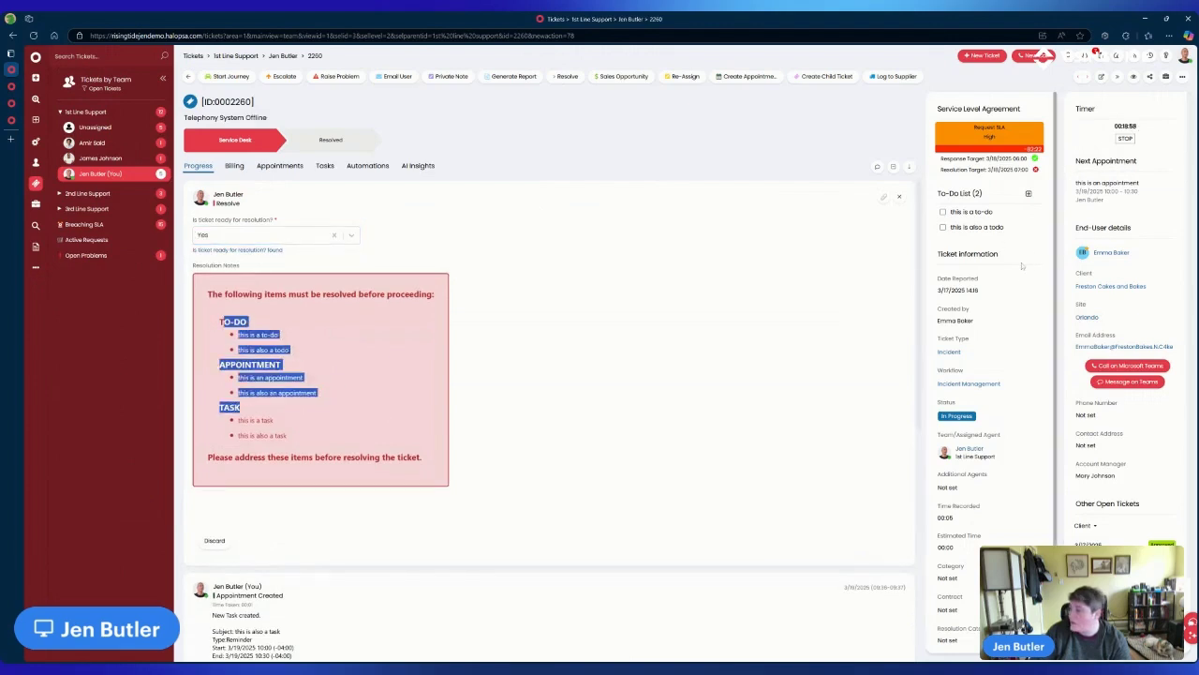
# - Mark both to-dos, "this is a to-do" and "this is also a todo", as done in the ticket's To-Do List
pyautogui.click(947, 214)
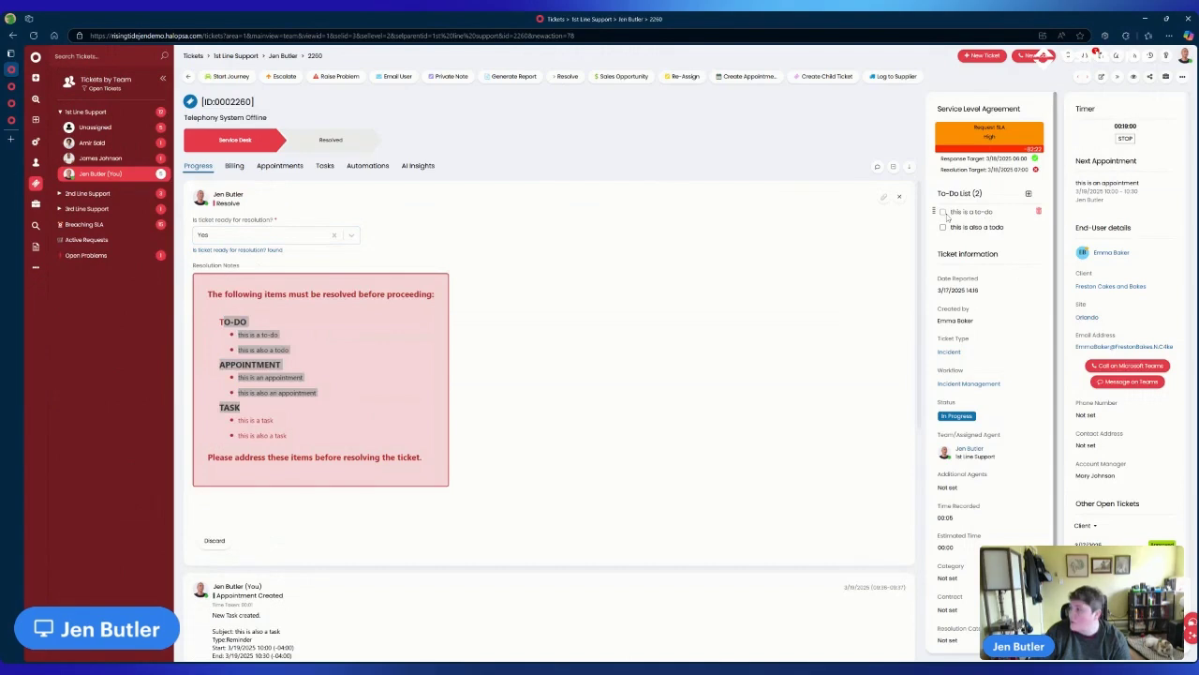
pyautogui.click(943, 214)
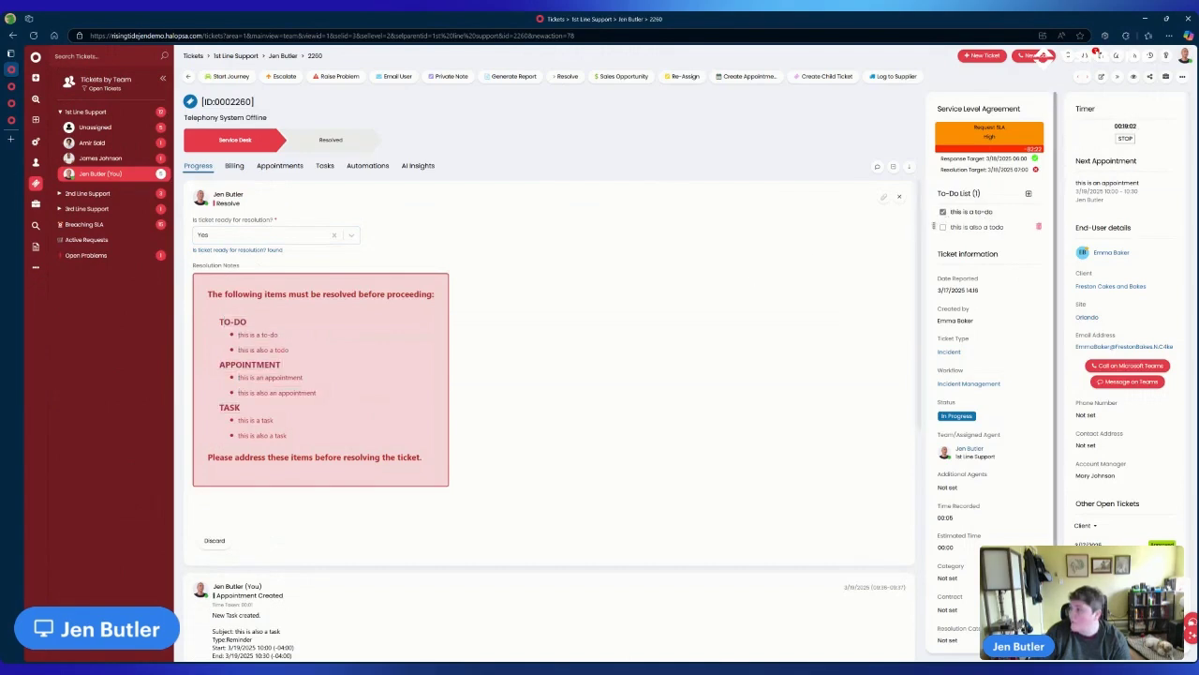
pyautogui.click(943, 228)
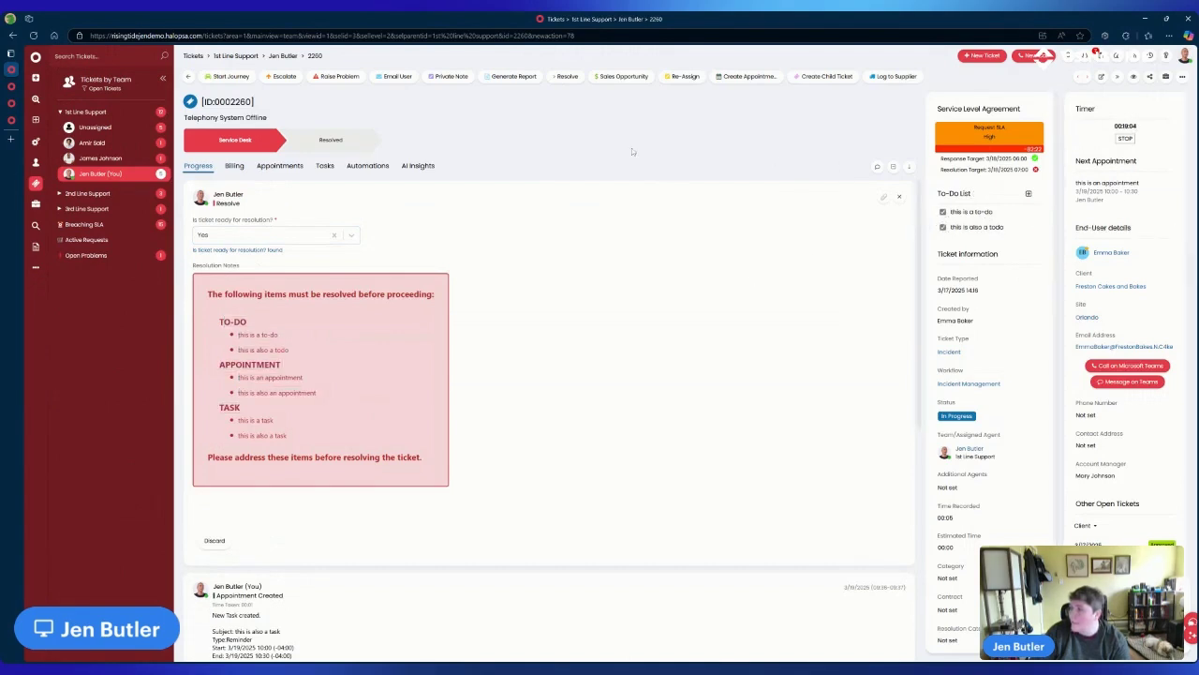
# - Complete the ticket's appointment "this is an appointment" and save it with the completion status Completed
pyautogui.click(280, 165)
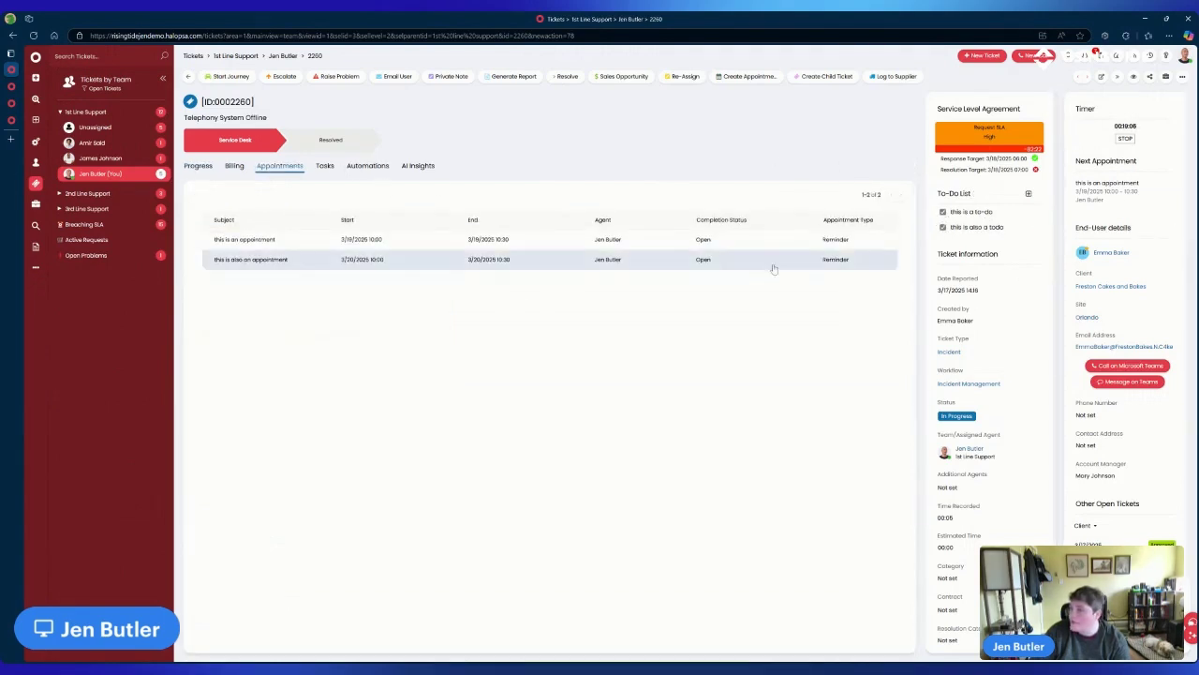
pyautogui.click(792, 243)
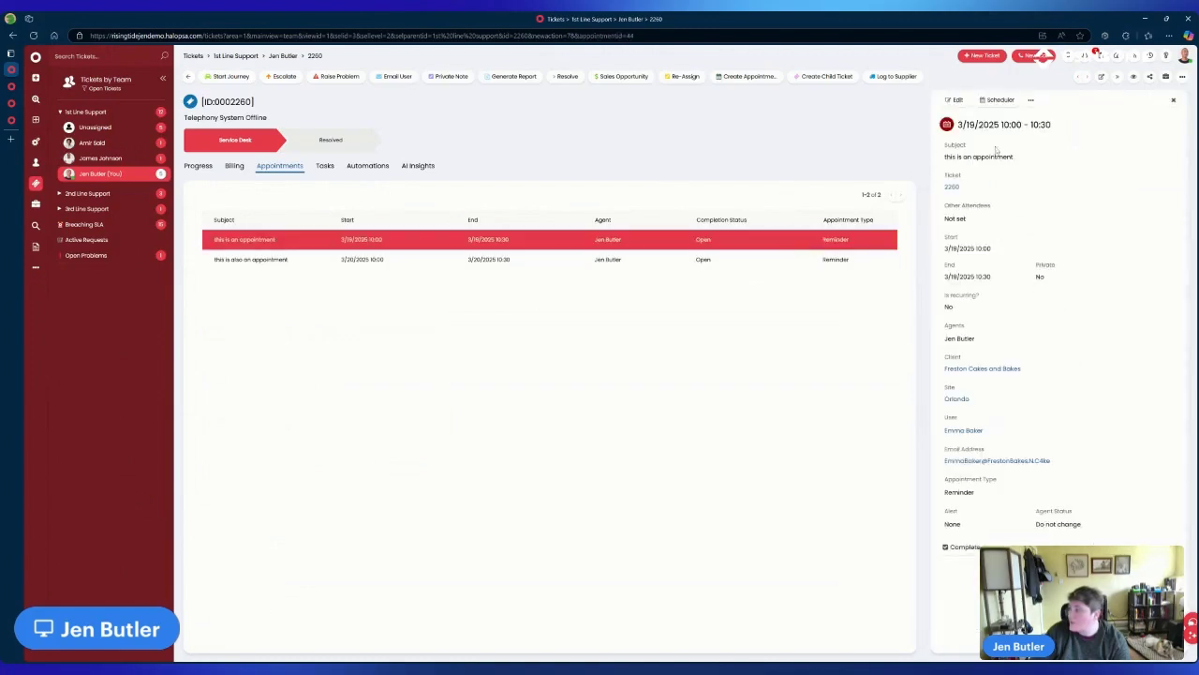
pyautogui.click(1031, 99)
pyautogui.click(1048, 153)
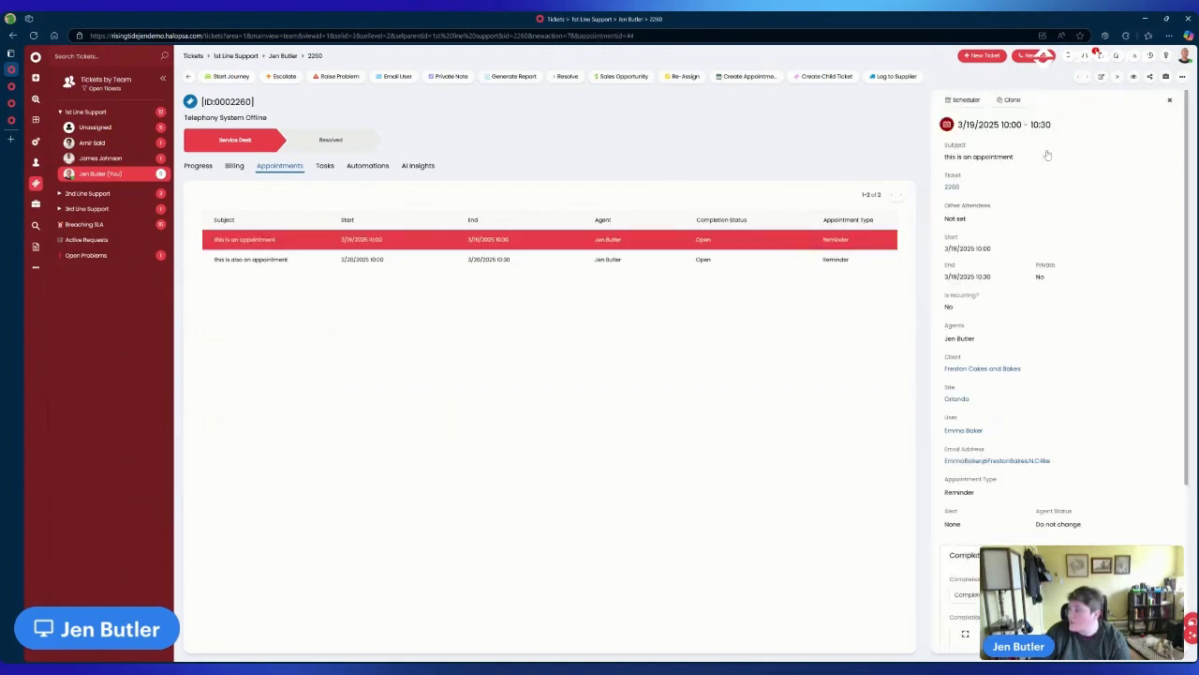
pyautogui.scroll(-3, 1059, 375)
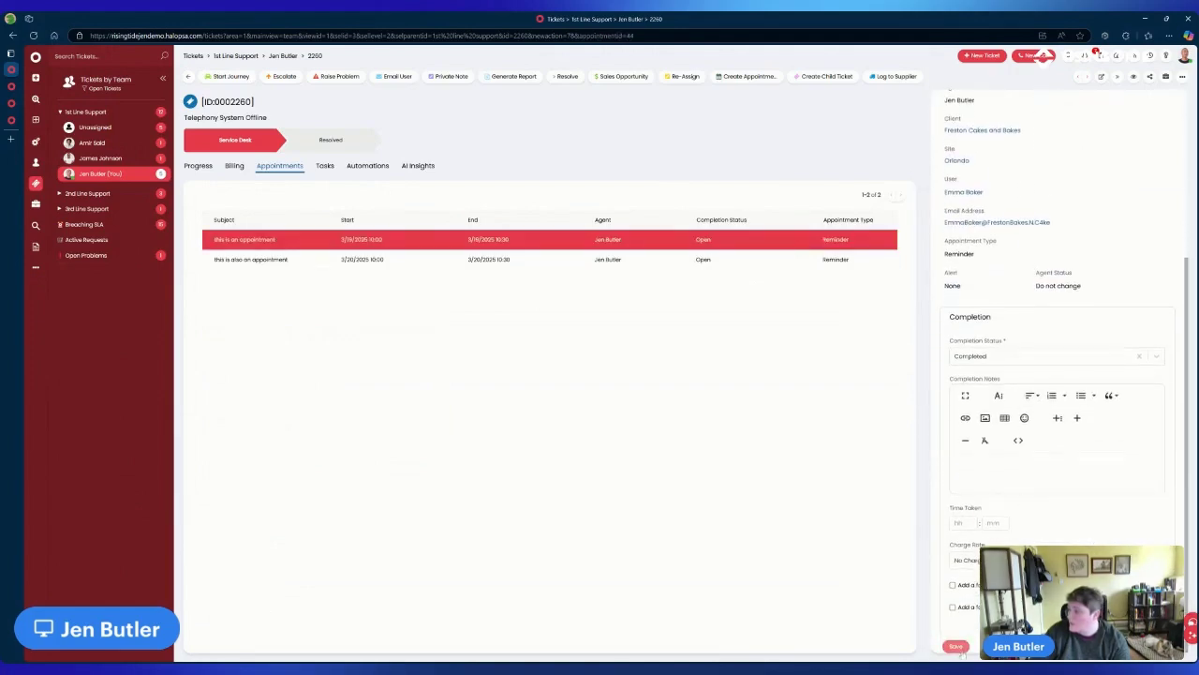
pyautogui.click(957, 647)
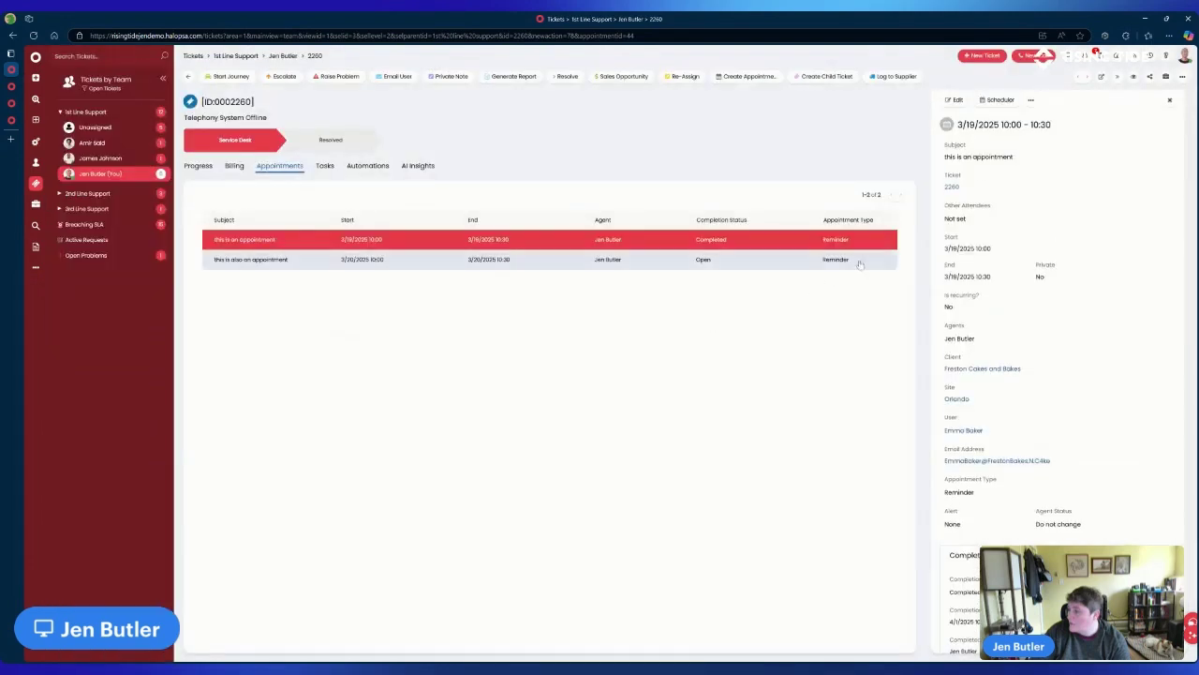
# - Complete the second appointment, "this is also an appointment", save it as Completed, and return to the ticket's progress view
pyautogui.click(668, 259)
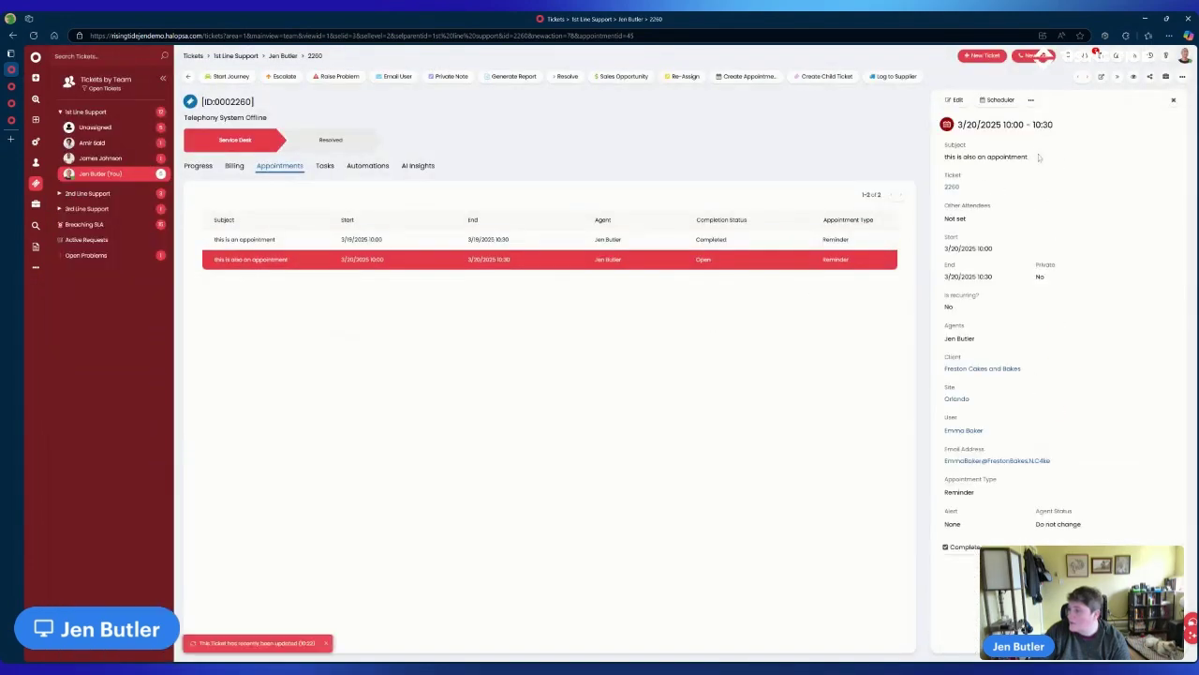
pyautogui.click(1031, 100)
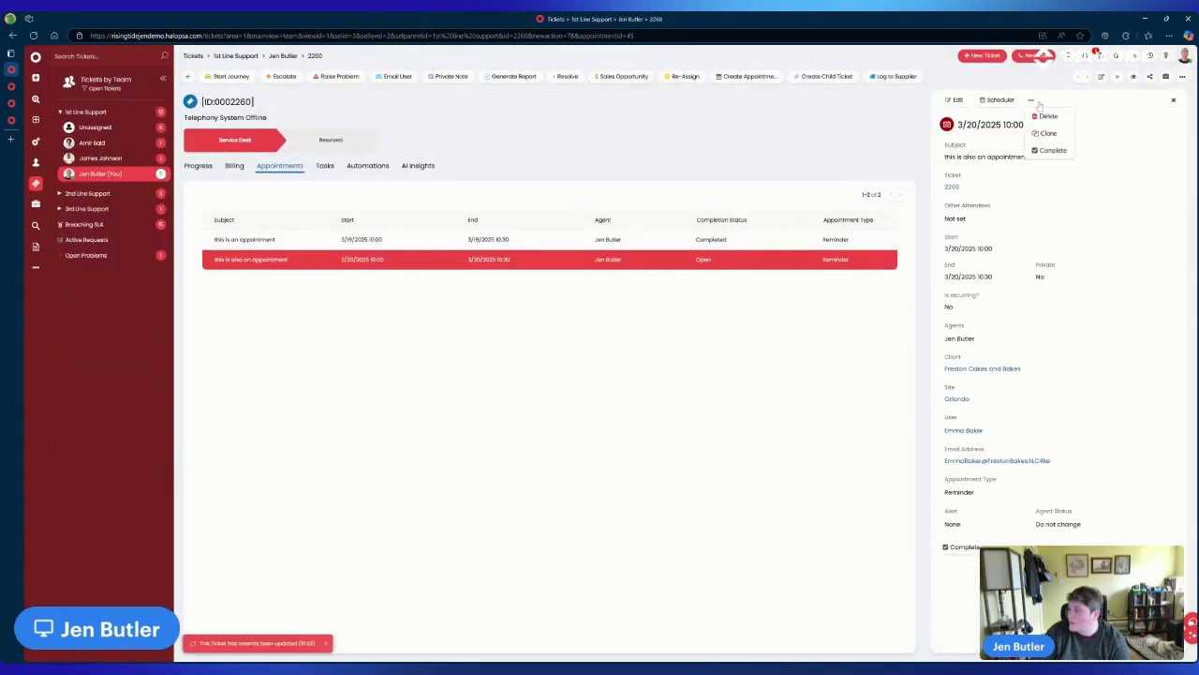
pyautogui.click(1036, 151)
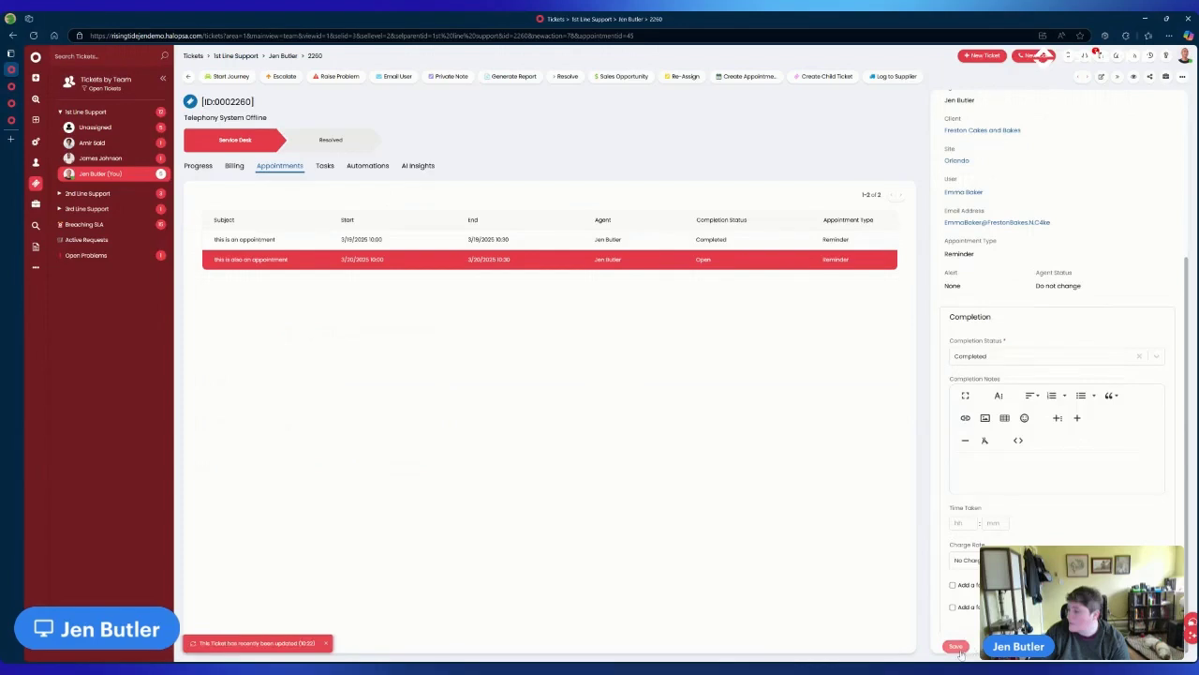
pyautogui.click(956, 647)
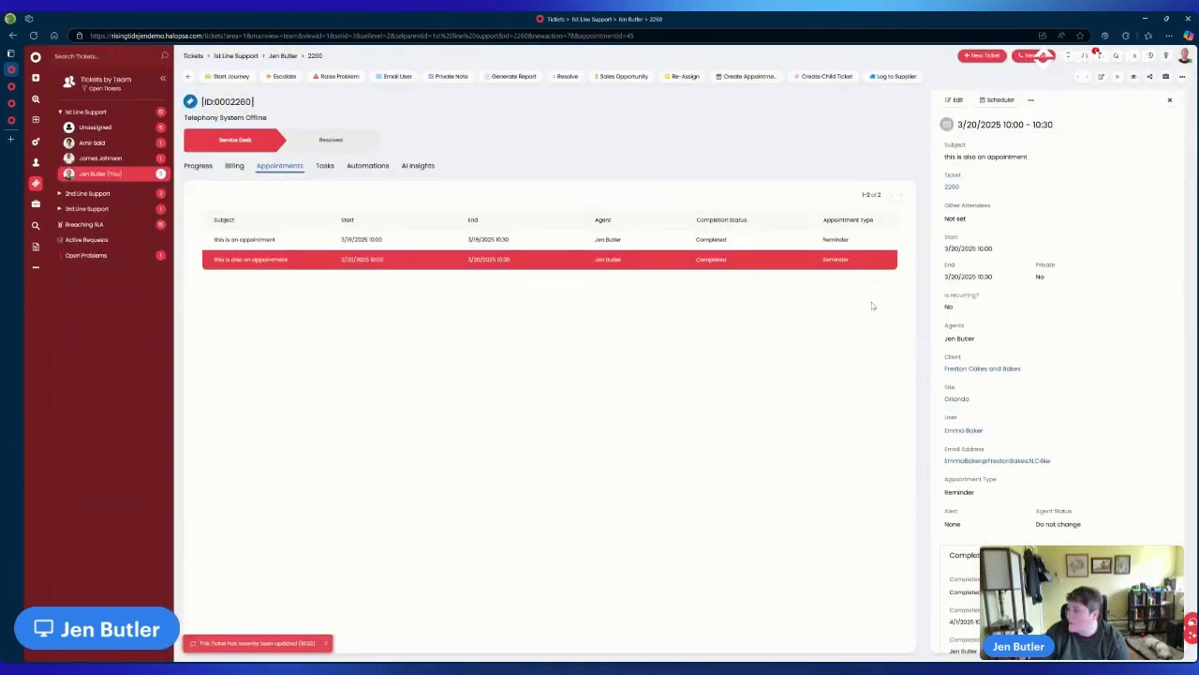
pyautogui.click(198, 166)
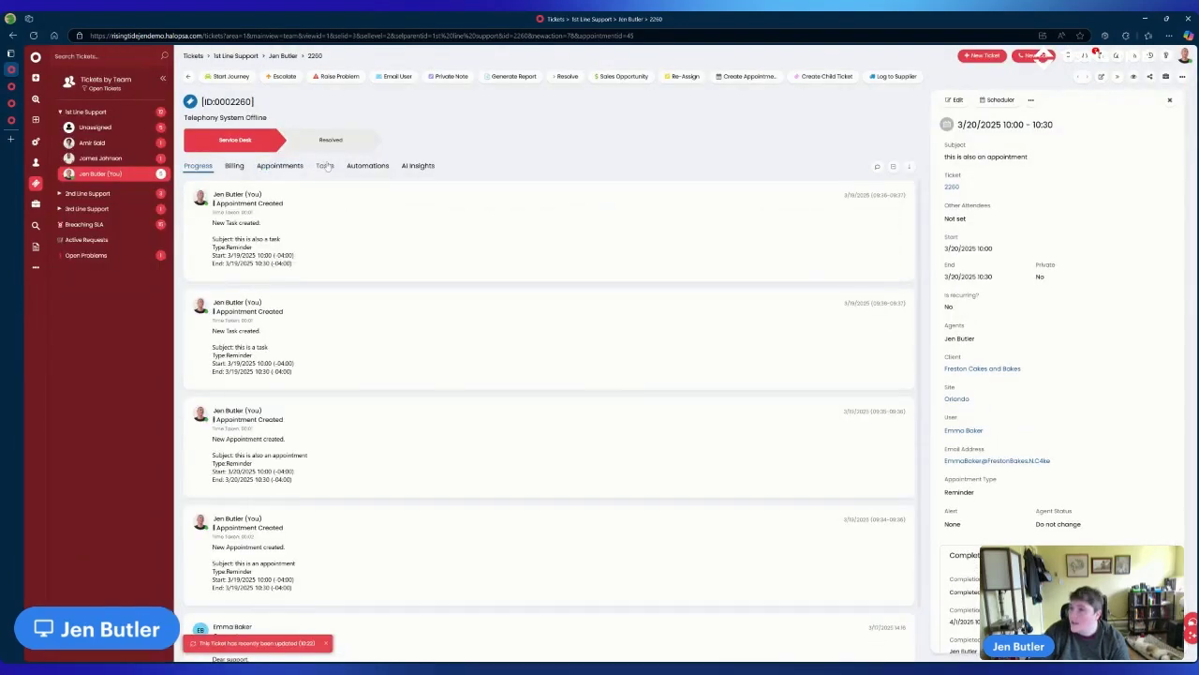
# - Complete the ticket's task "this is a task" and save it with the completion status Completed
pyautogui.click(325, 166)
pyautogui.click(623, 240)
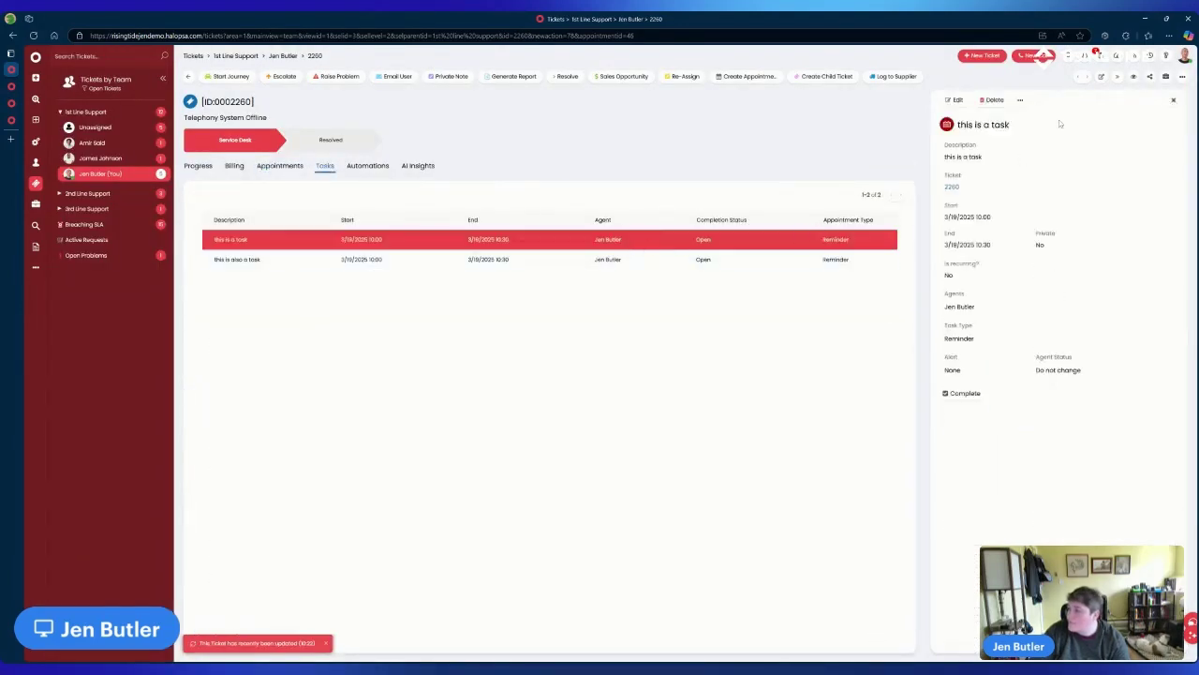
pyautogui.click(1021, 99)
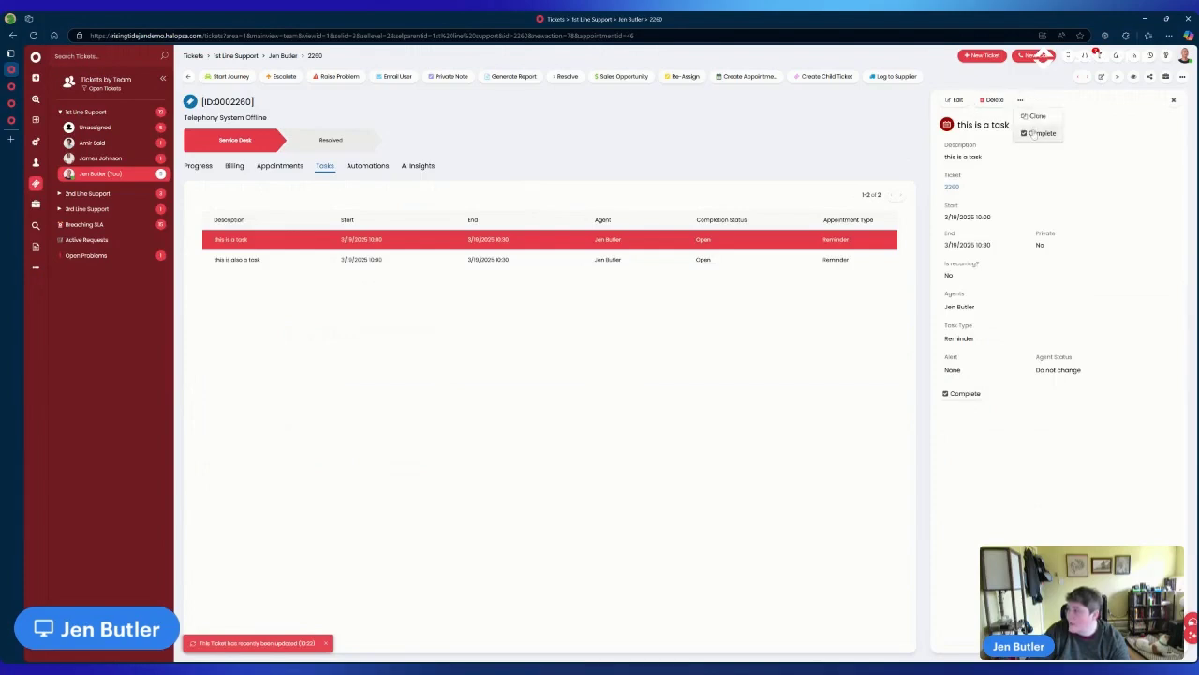
pyautogui.click(1033, 134)
pyautogui.scroll(-2, 1012, 332)
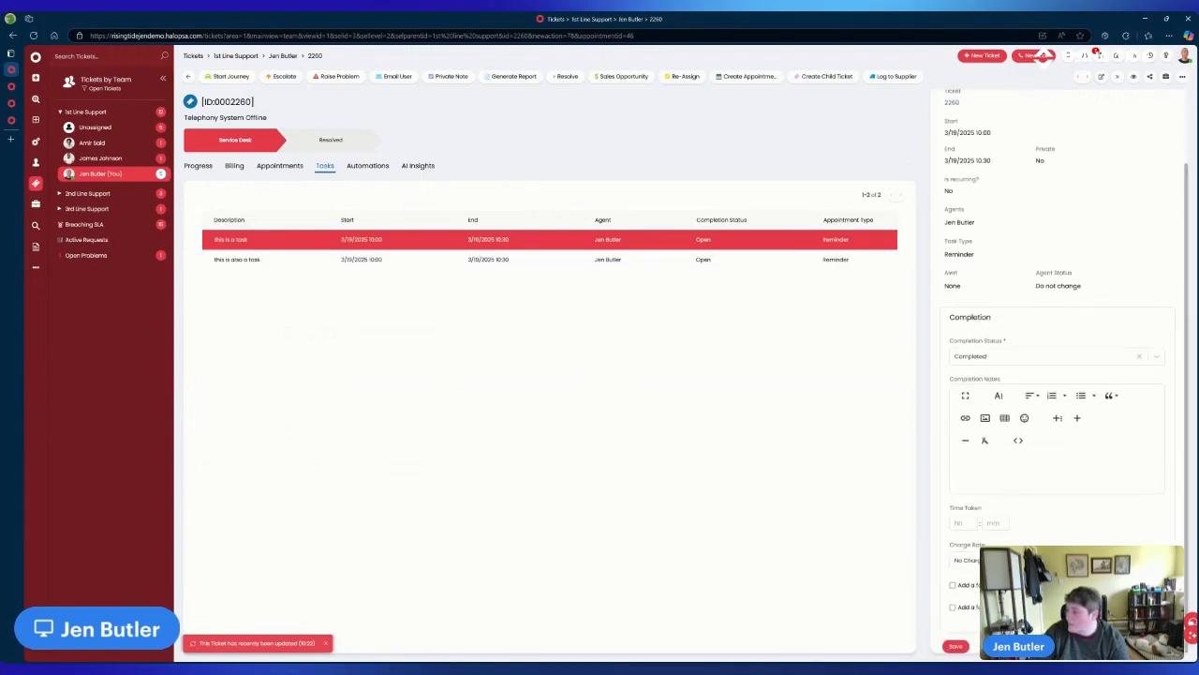
pyautogui.click(956, 646)
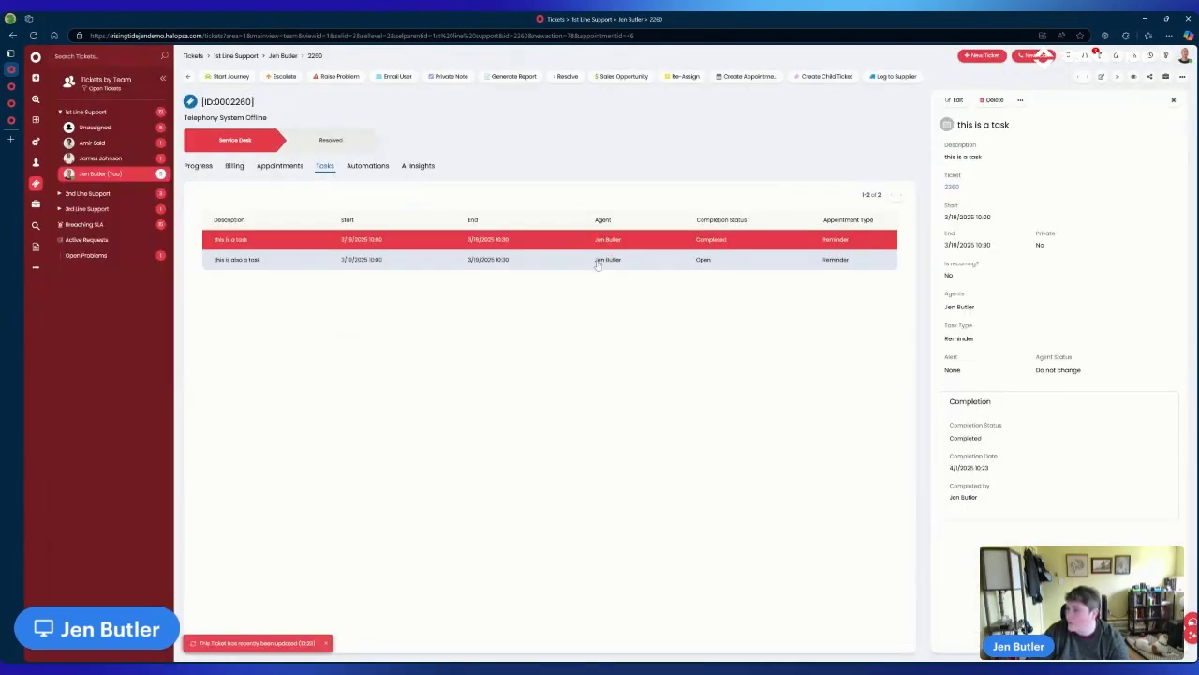
# - Complete the remaining task, "this is also a task", and save it with the completion status Completed
pyautogui.click(596, 260)
pyautogui.click(1019, 99)
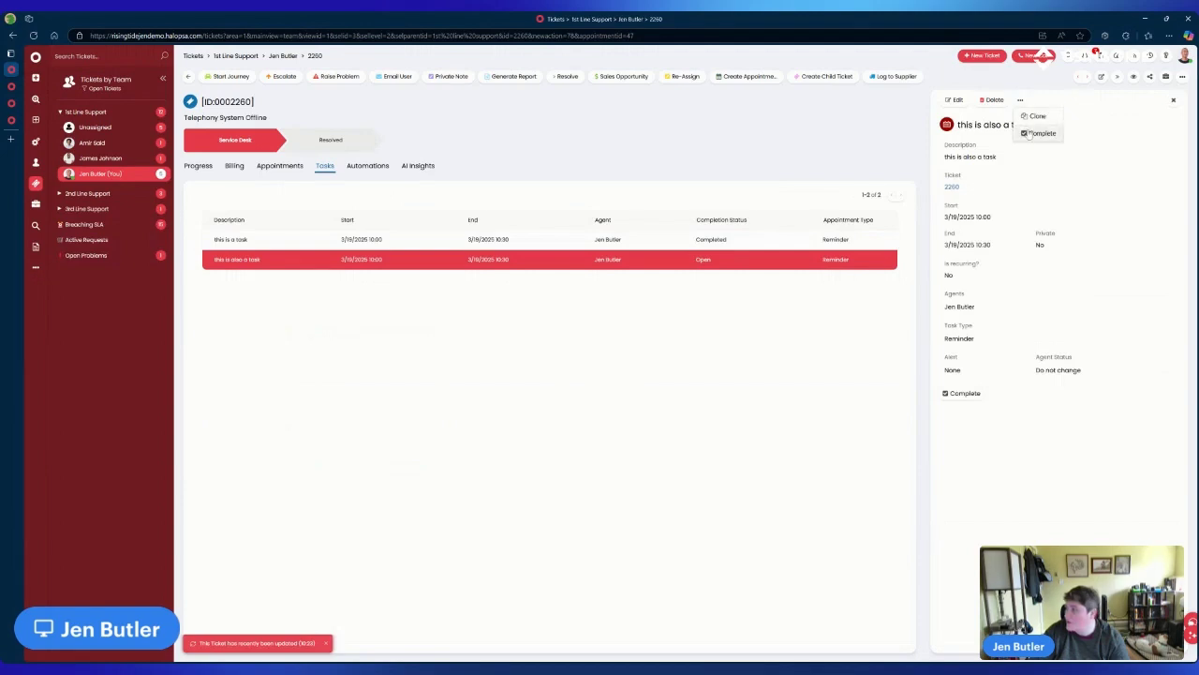
pyautogui.click(1034, 132)
pyautogui.scroll(-3, 1031, 459)
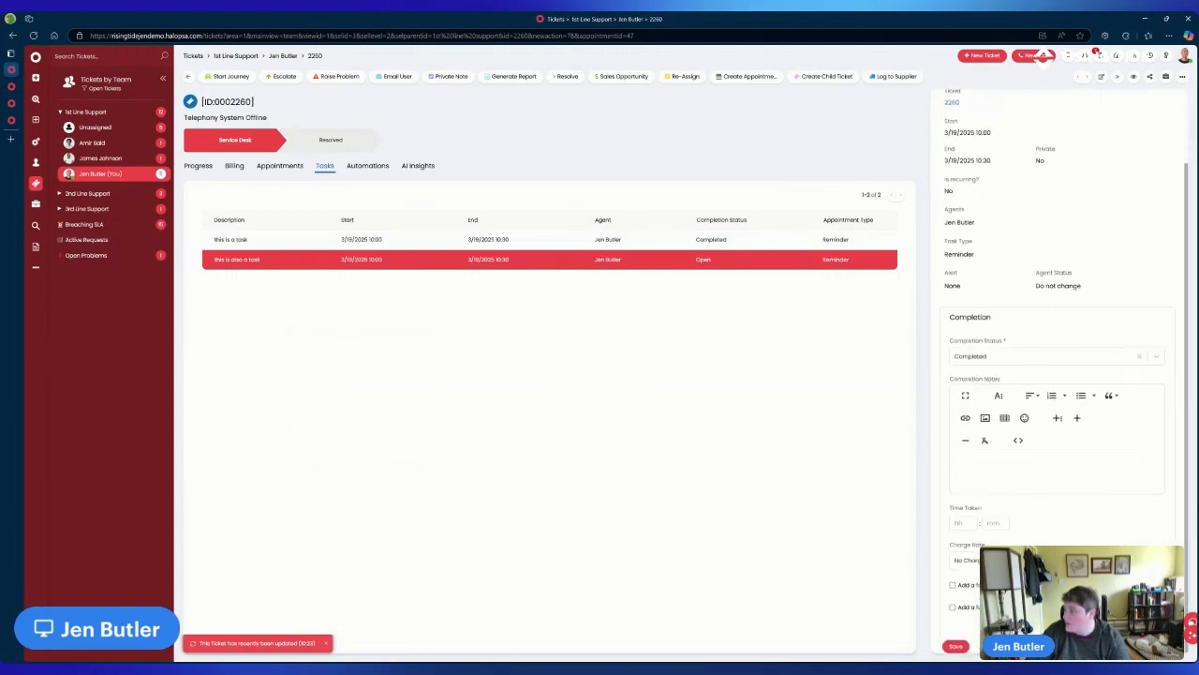
pyautogui.click(955, 646)
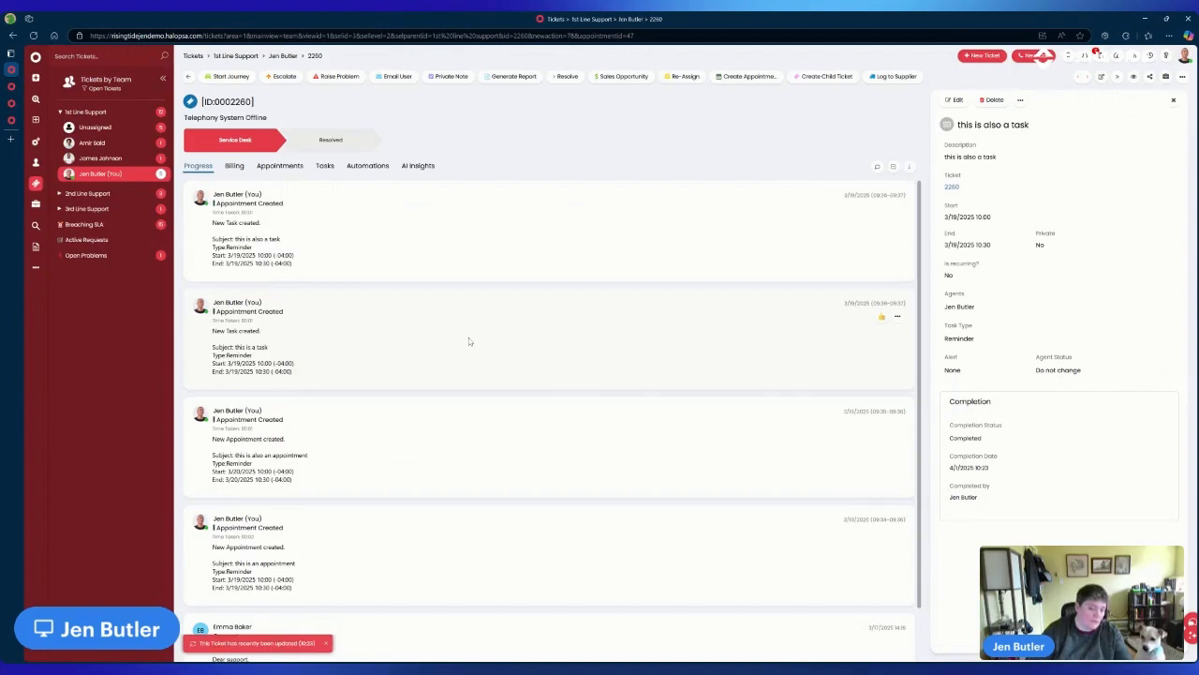
# - Reload the ticket page and start the ticket's Resolve action again
pyautogui.hotkey('ctrl', 'a')
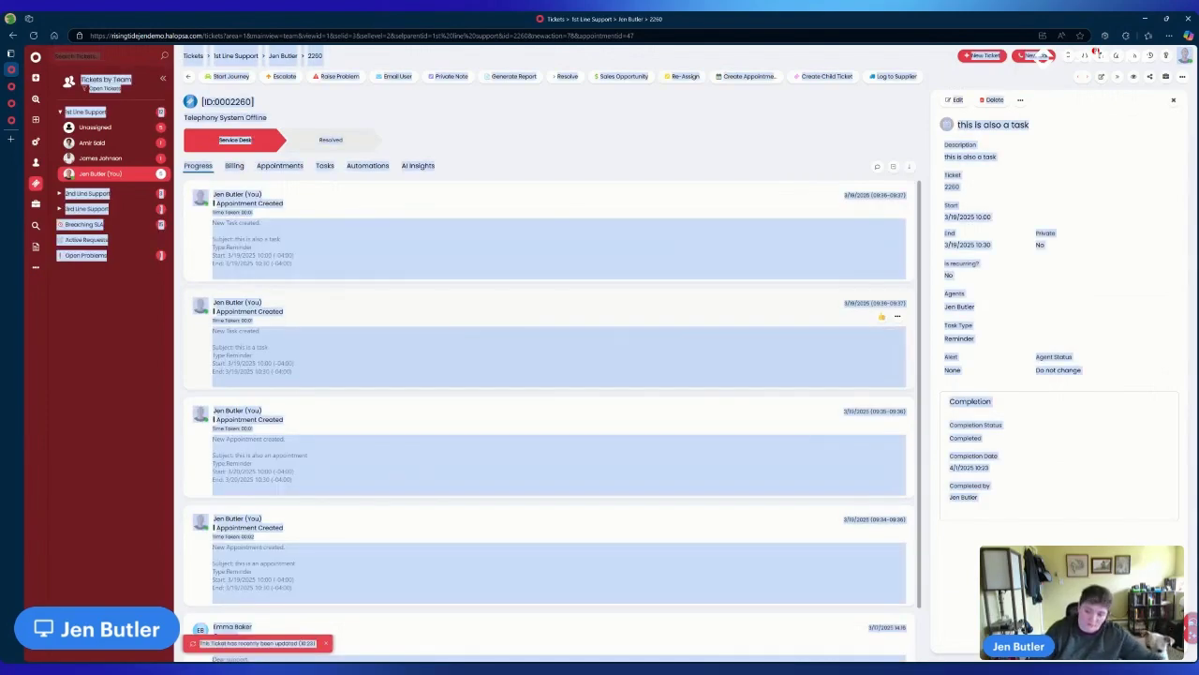
pyautogui.click(565, 177)
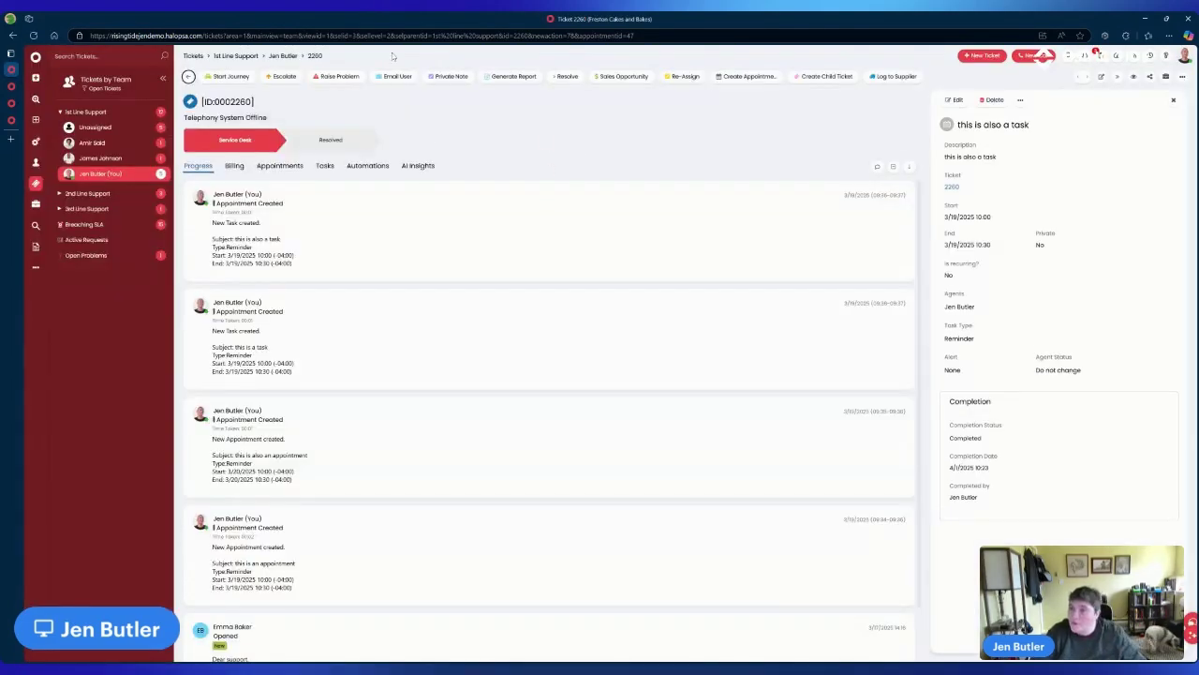
pyautogui.click(566, 76)
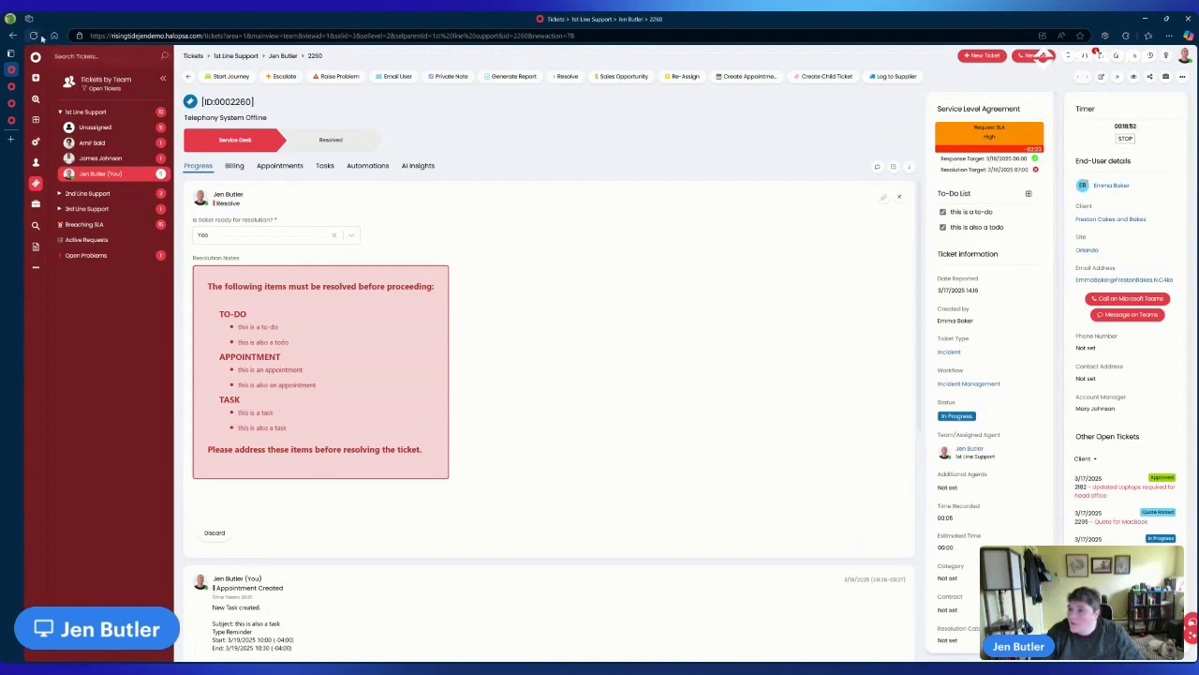
pyautogui.press('F5')
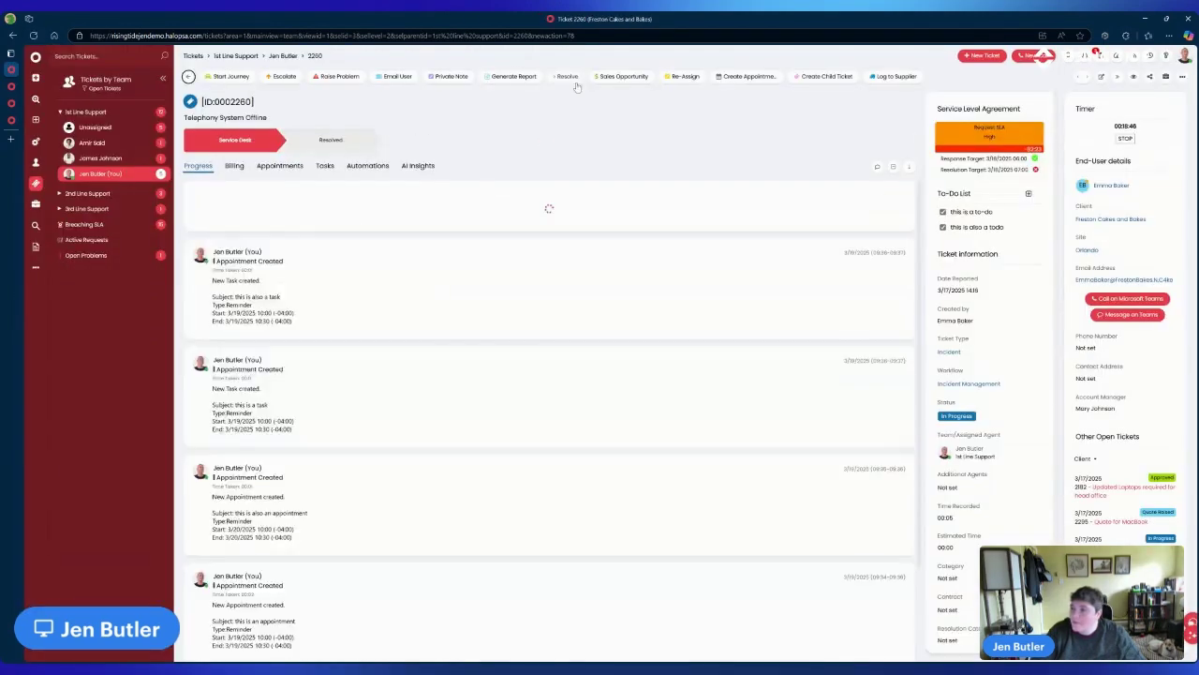
pyautogui.click(568, 77)
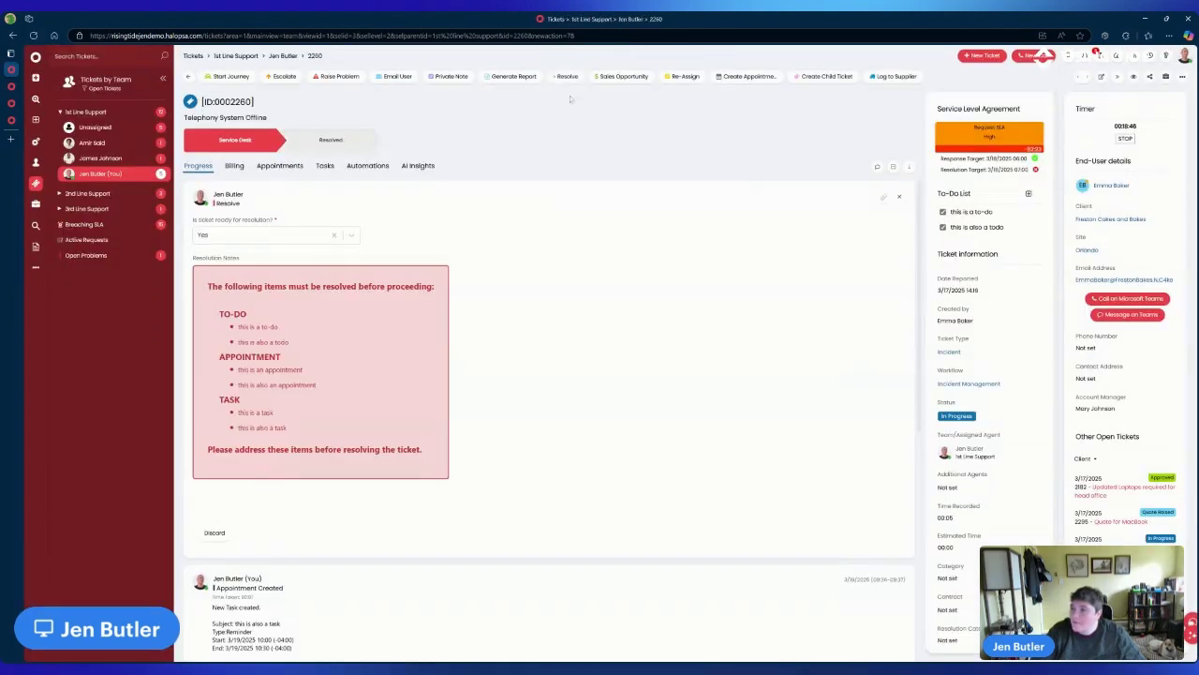
# - Rerun the resolution notes lookup by setting "Is ticket ready for resolution?" to No and back to Yes
pyautogui.click(272, 234)
pyautogui.click(225, 265)
pyautogui.click(281, 234)
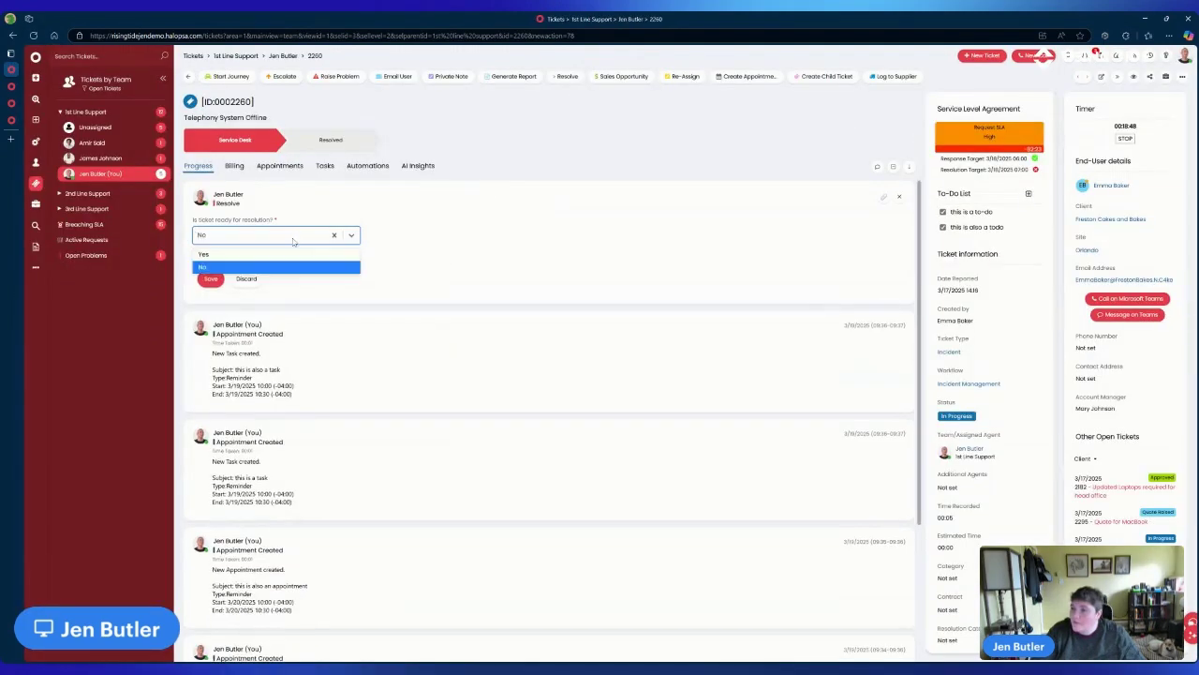
pyautogui.click(225, 250)
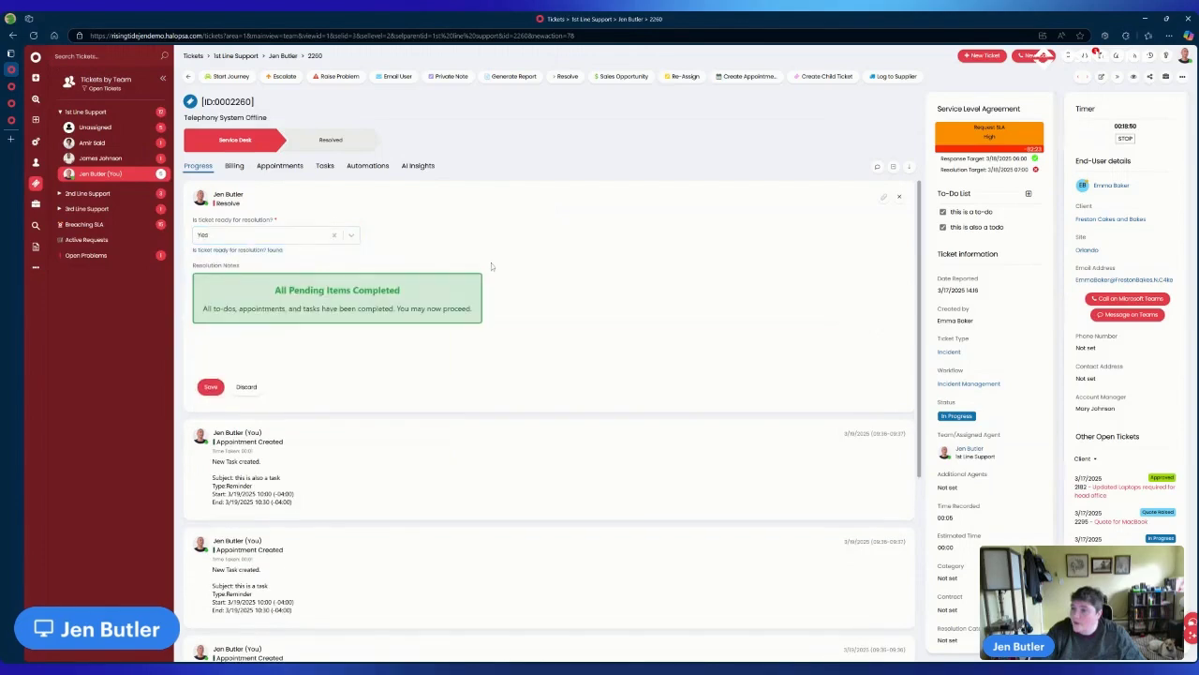